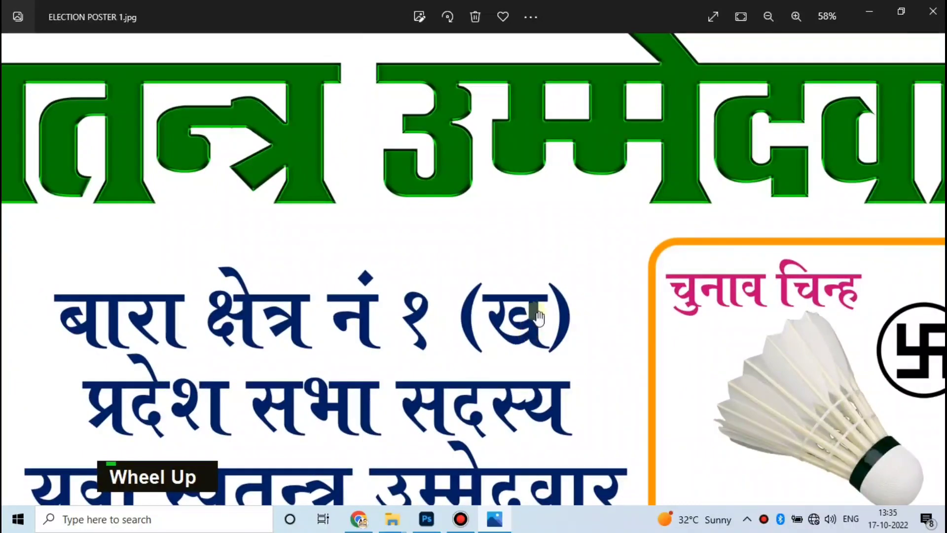
Examine the finished election poster up close, covering its headline, slogan lines, candidate photo, election symbol box and contact text
scroll(538, 318, "up", 5)
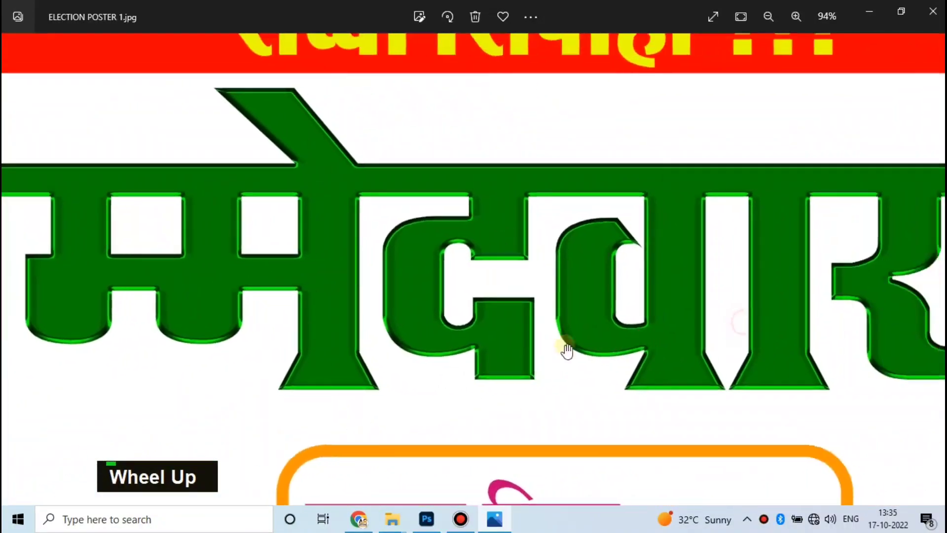
double_click(558, 285)
scroll(610, 313, "down", 3)
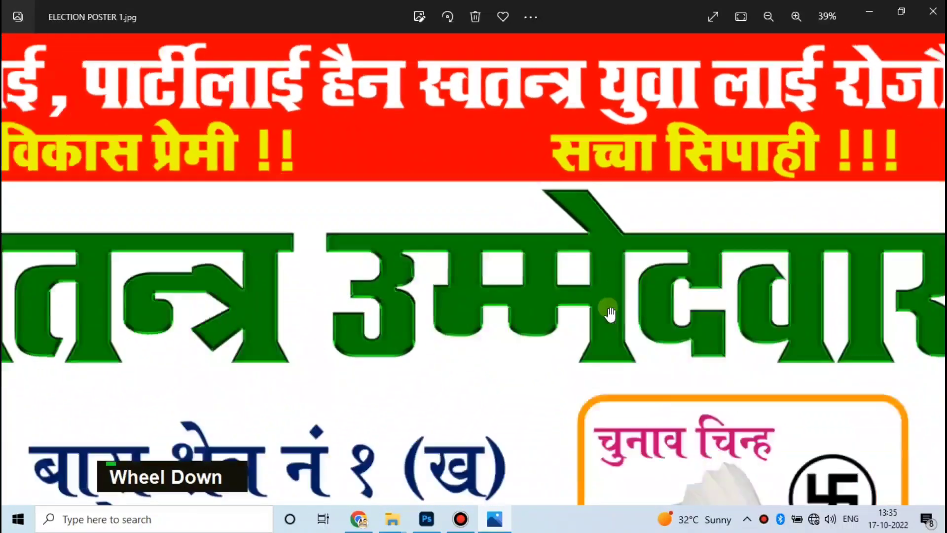
scroll(610, 313, "down", 2)
scroll(661, 431, "up", 5)
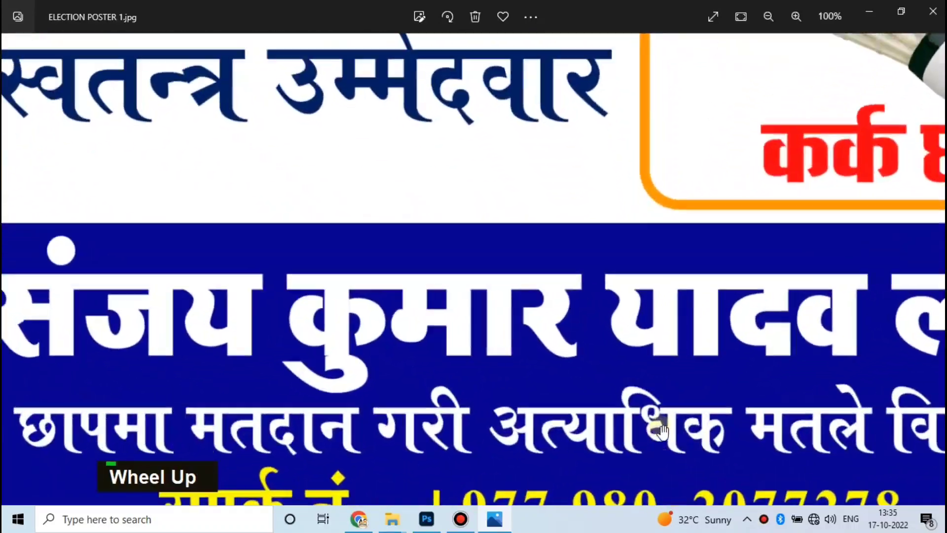
scroll(550, 396, "up", 2)
double_click(546, 311)
scroll(562, 313, "down", 2)
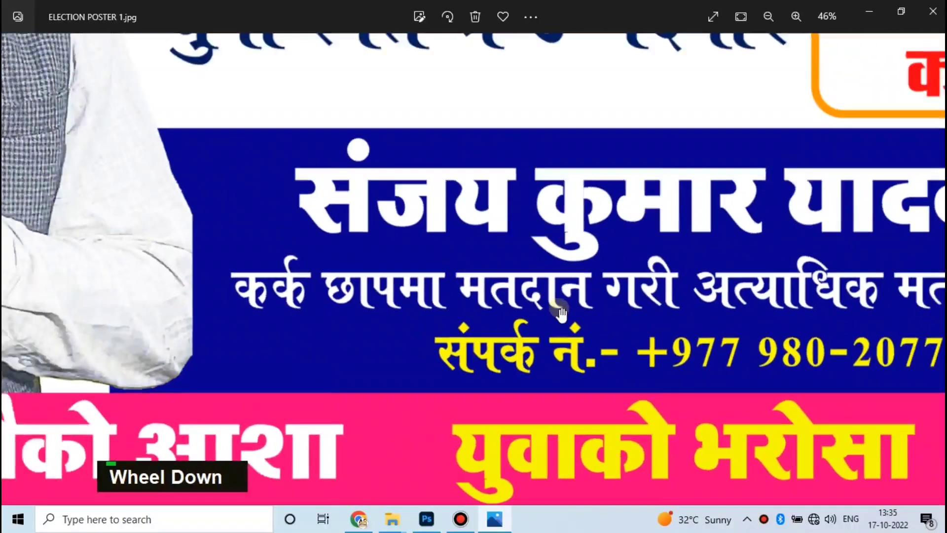
scroll(561, 313, "down", 3)
scroll(546, 106, "up", 4)
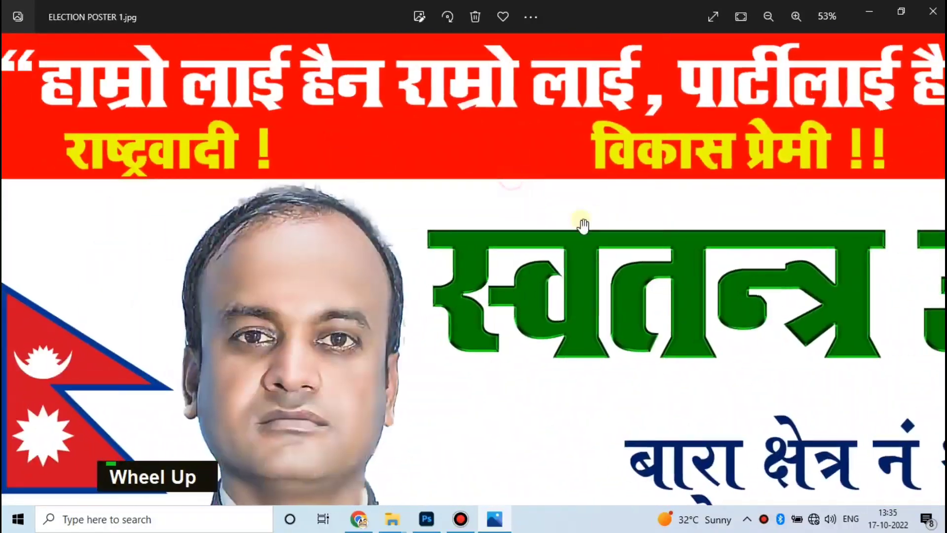
double_click(704, 207)
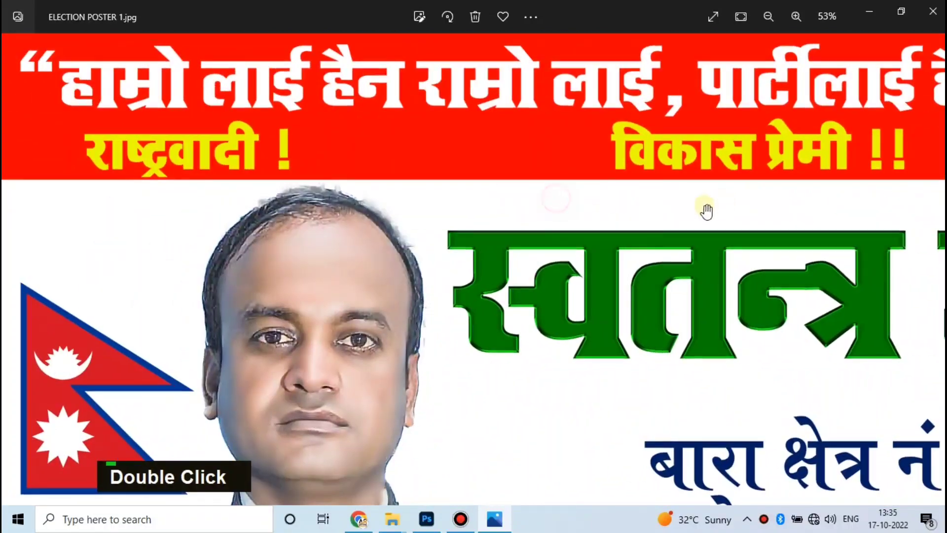
scroll(676, 244, "down", 2)
scroll(676, 244, "down", 1)
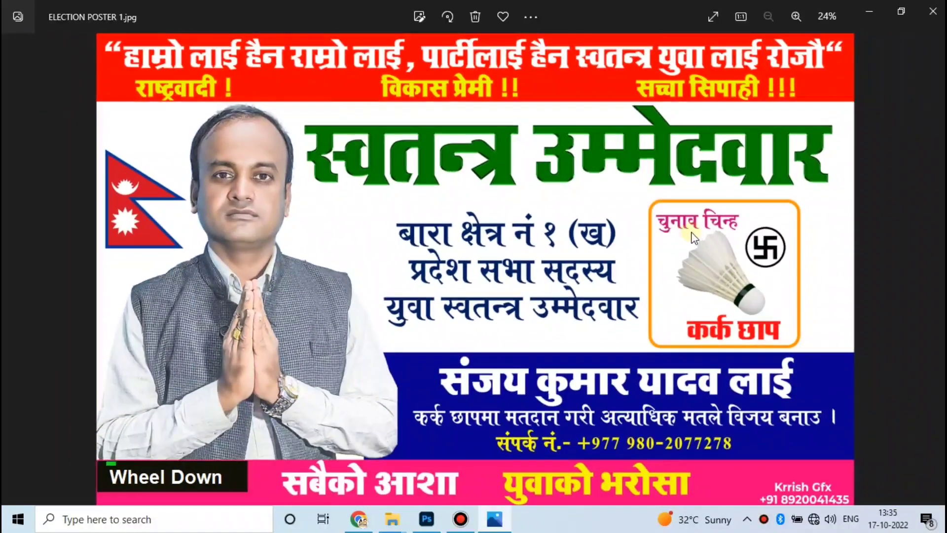
scroll(664, 256, "up", 4)
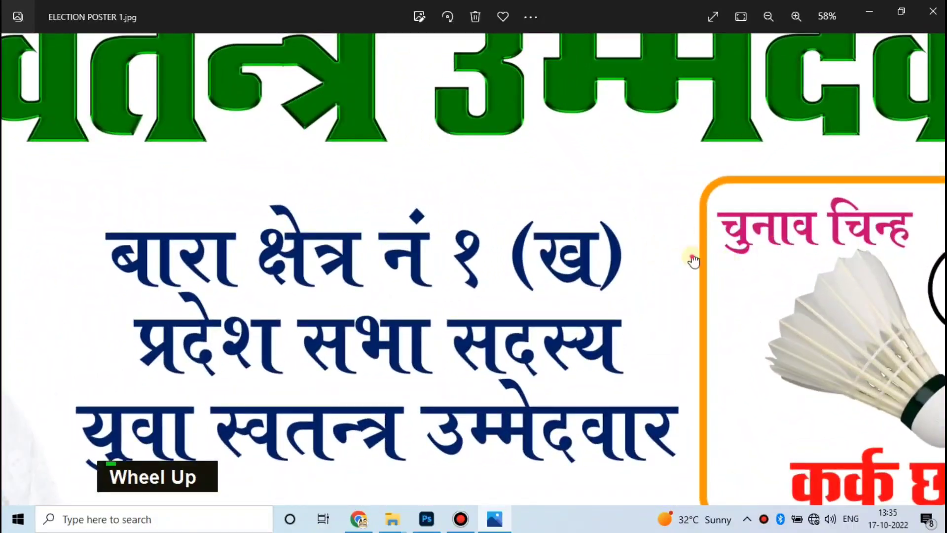
left_click_drag(694, 260, 387, 204)
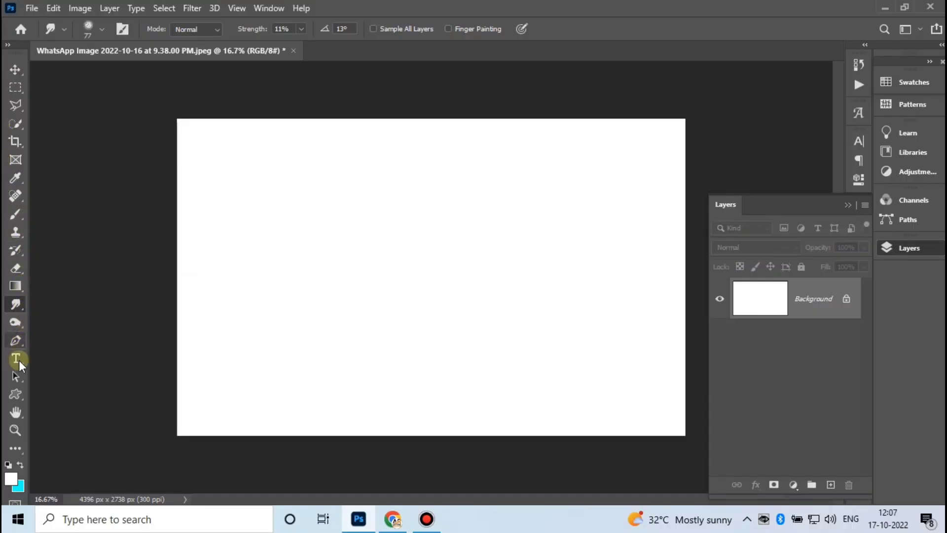
Draw a rectangle about 4858 × 558 px across the canvas's upper edge and fill it with red
right_click(16, 394)
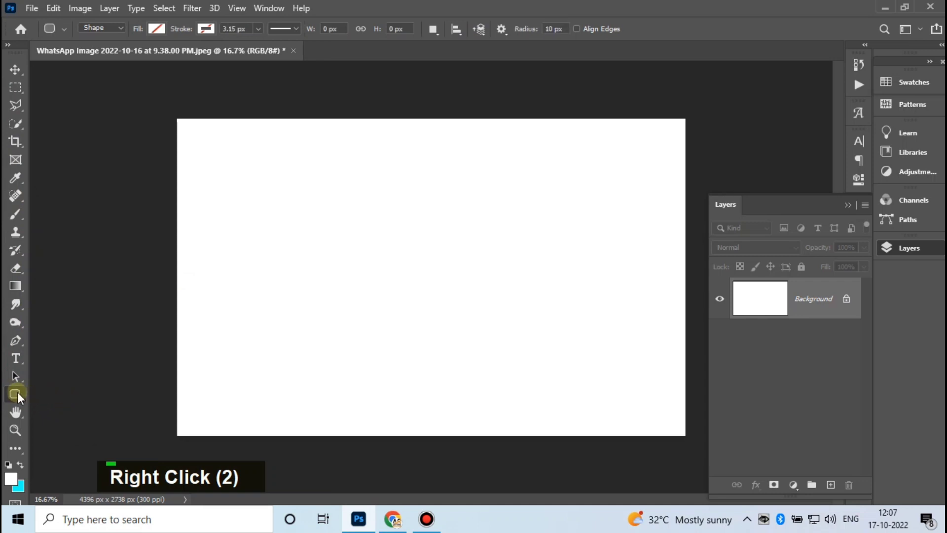
left_click(59, 395)
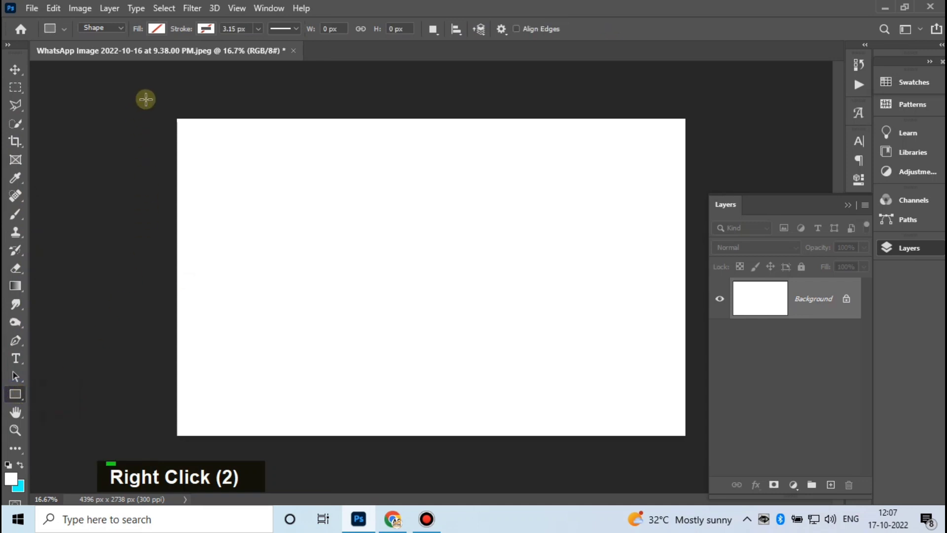
left_click_drag(146, 100, 708, 164)
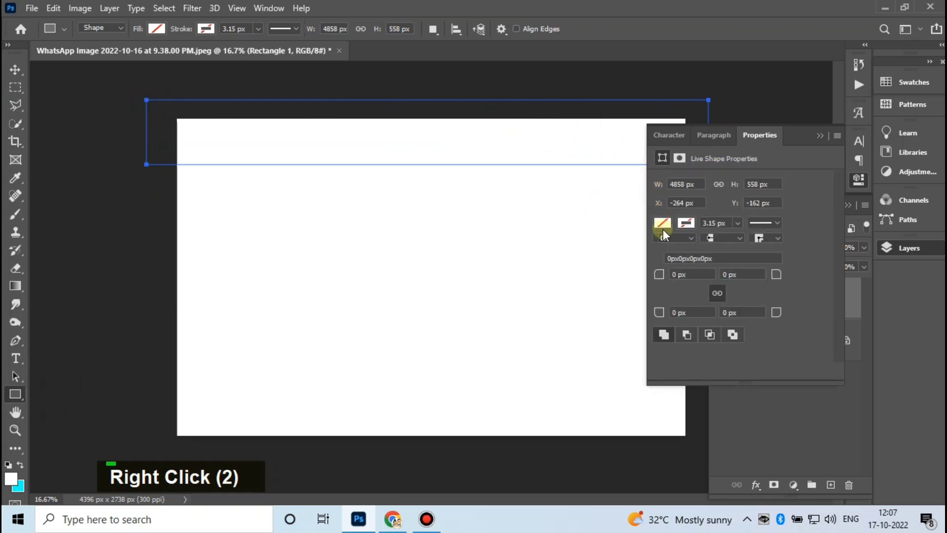
double_click(662, 224)
left_click(690, 296)
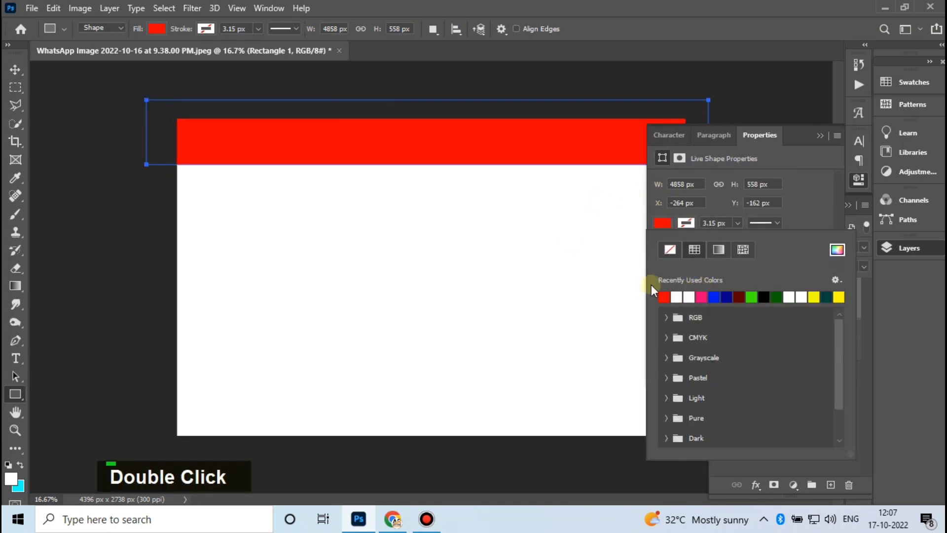
left_click(15, 69)
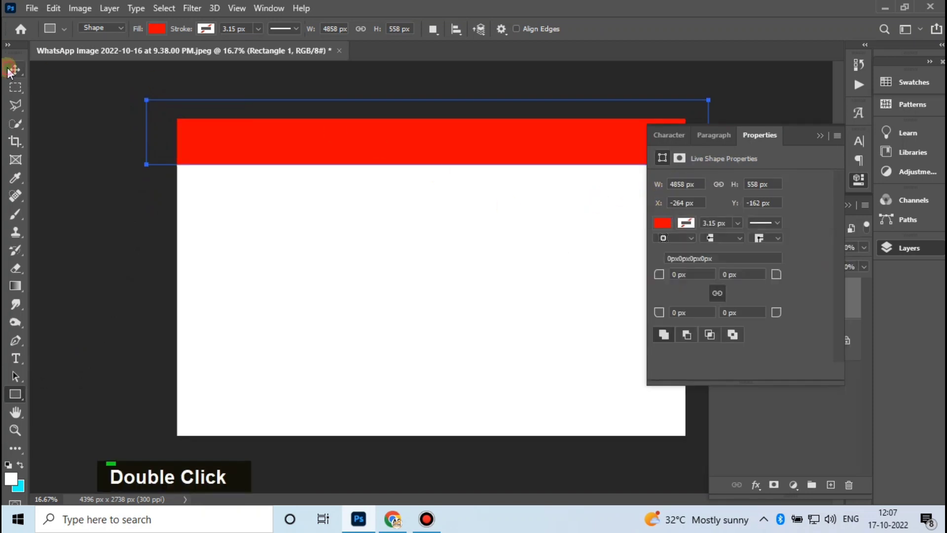
left_click(820, 136)
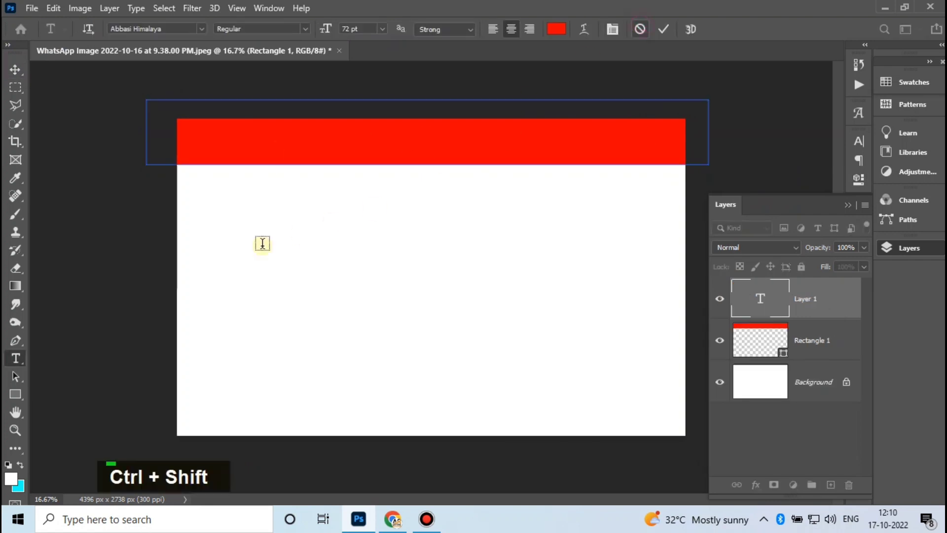
Add the slogan “हाम्रो लाई हैन राम्रो लाई, पार्टीलाई हैन स्वतन्त्र युवा लाई रोजौ“ below the red band in AkrutiDevMitra Bold
left_click(235, 237)
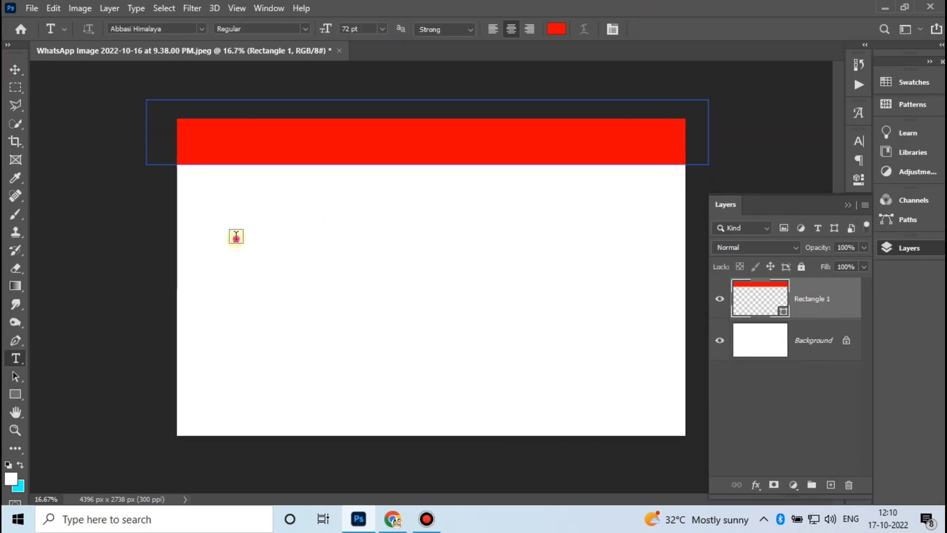
type("मंनममट- दूअम उ्रमसमअ+म ³महश्रम")
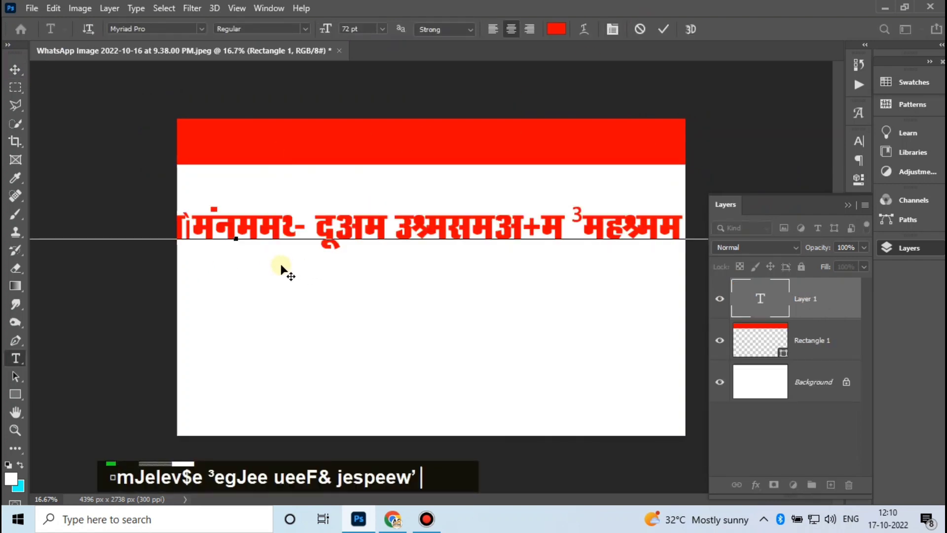
key("ctrl+a")
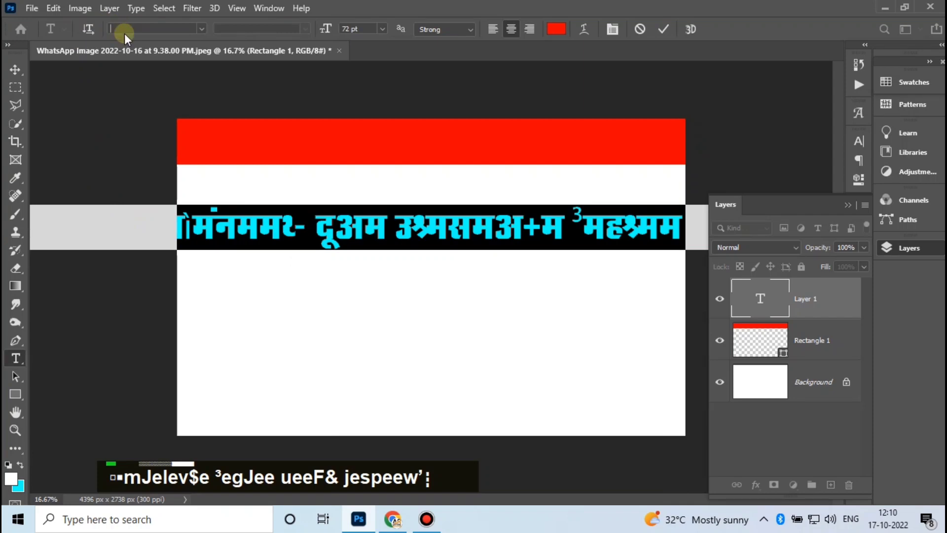
type("mitr")
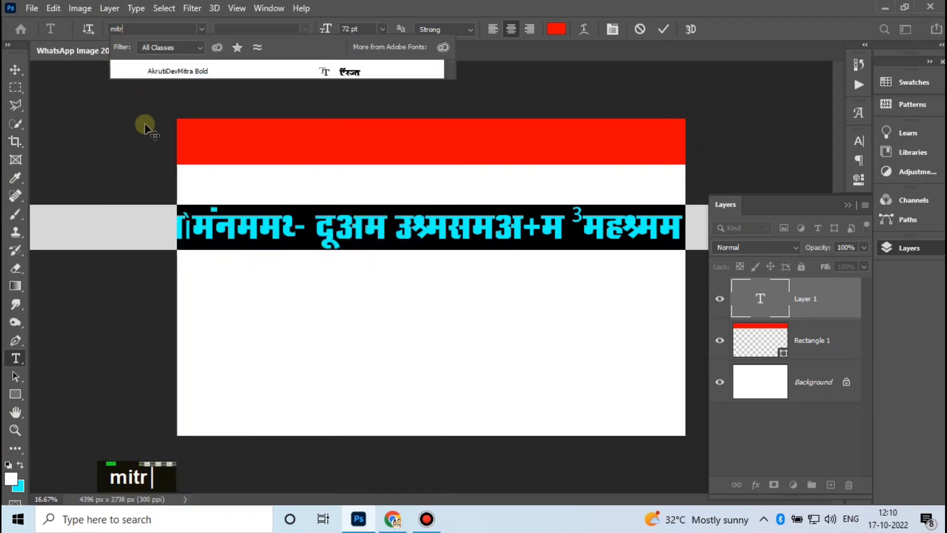
left_click(165, 71)
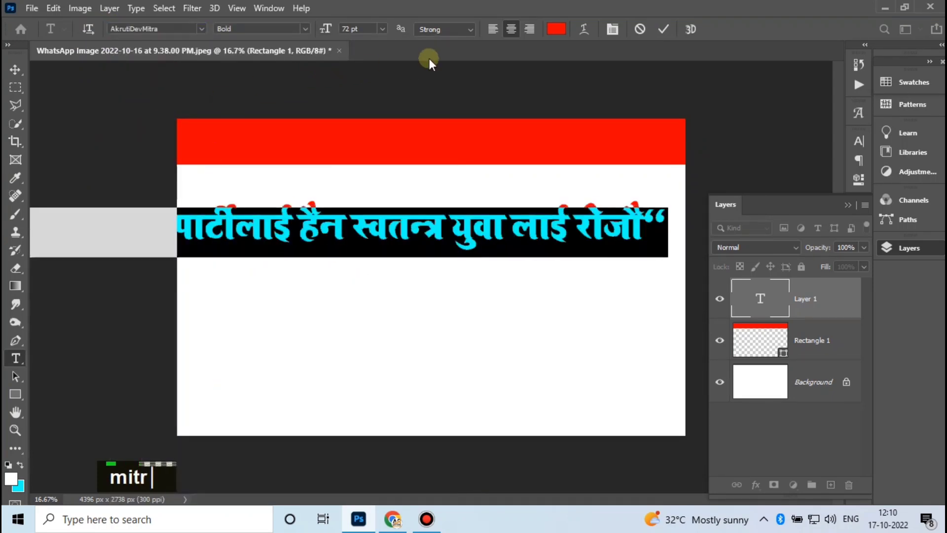
Set the slogan's size to 44 pt and move it onto the red band
scroll(369, 30, "down", 20)
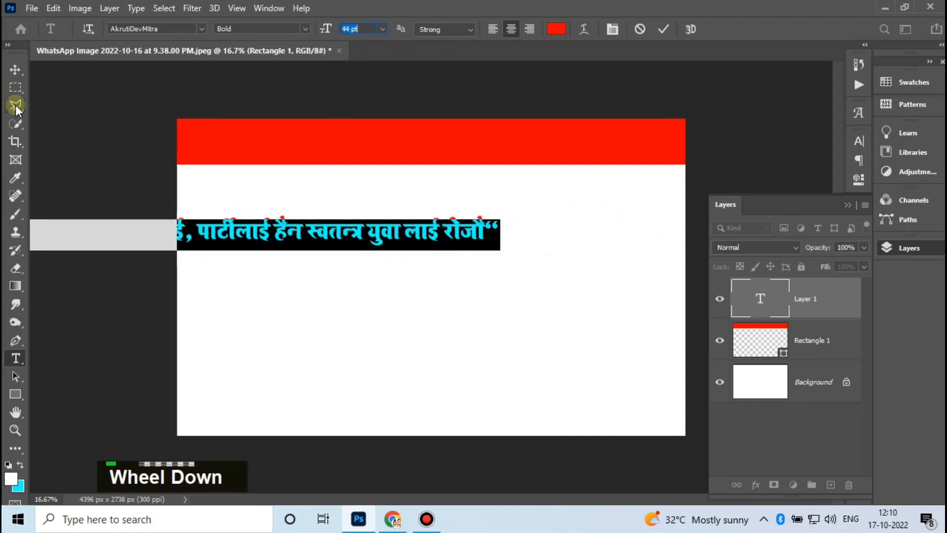
left_click(15, 69)
left_click_drag(280, 236, 421, 153)
Recolor the slogan text white (#ffffff) and center it horizontally on the red band
double_click(545, 143)
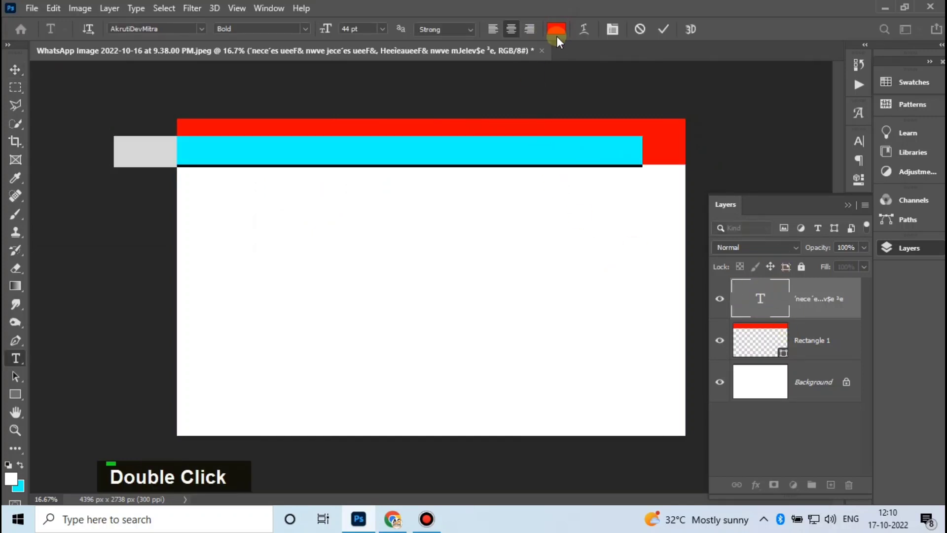
left_click(556, 29)
left_click_drag(553, 314, 388, 189)
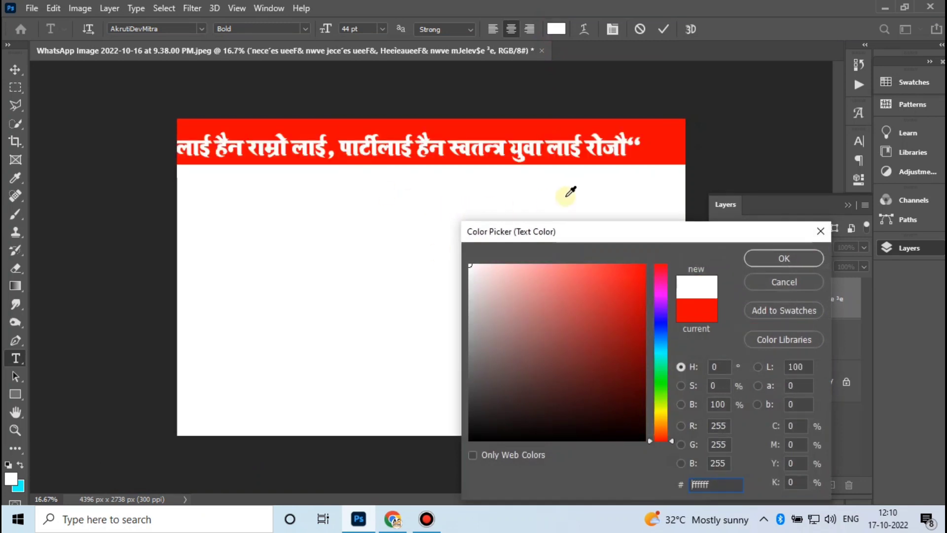
left_click(782, 259)
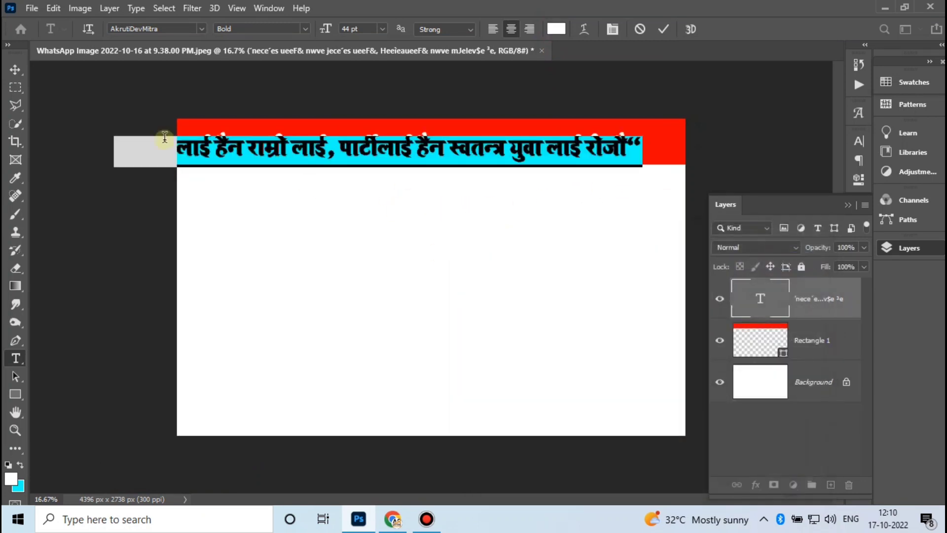
left_click(16, 69)
left_click_drag(355, 156, 404, 147)
Change the slogan's font to AkrutiDevVarsha Normal and commit the text edit
double_click(404, 145)
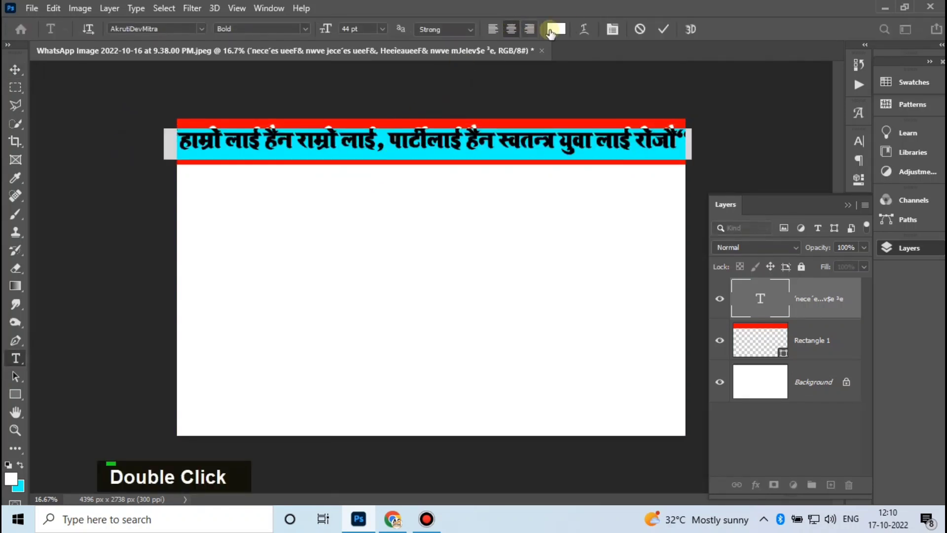
double_click(166, 28)
type("vVar")
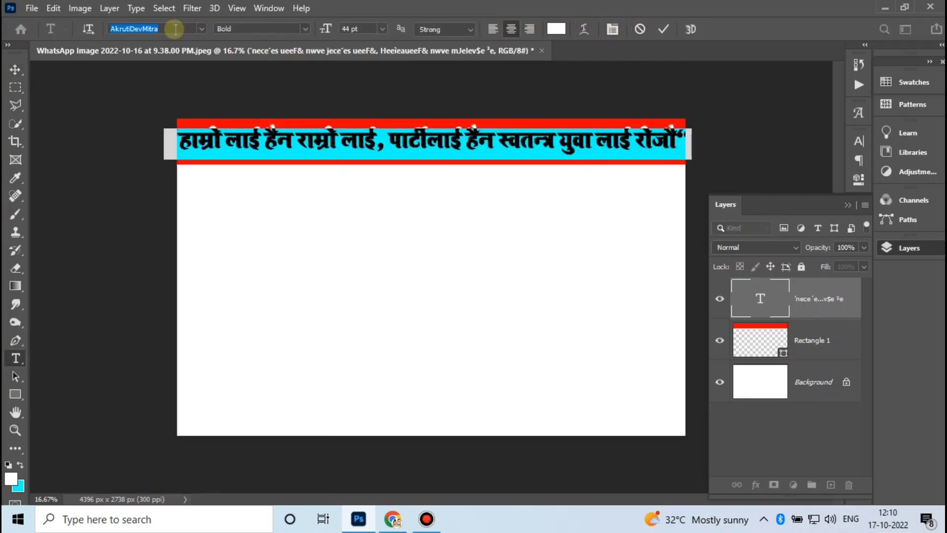
type("sh")
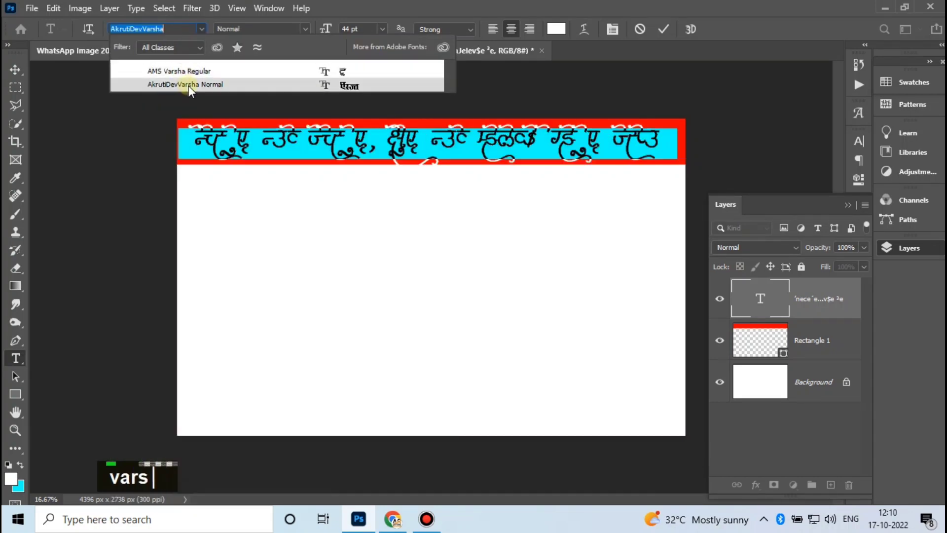
left_click(188, 87)
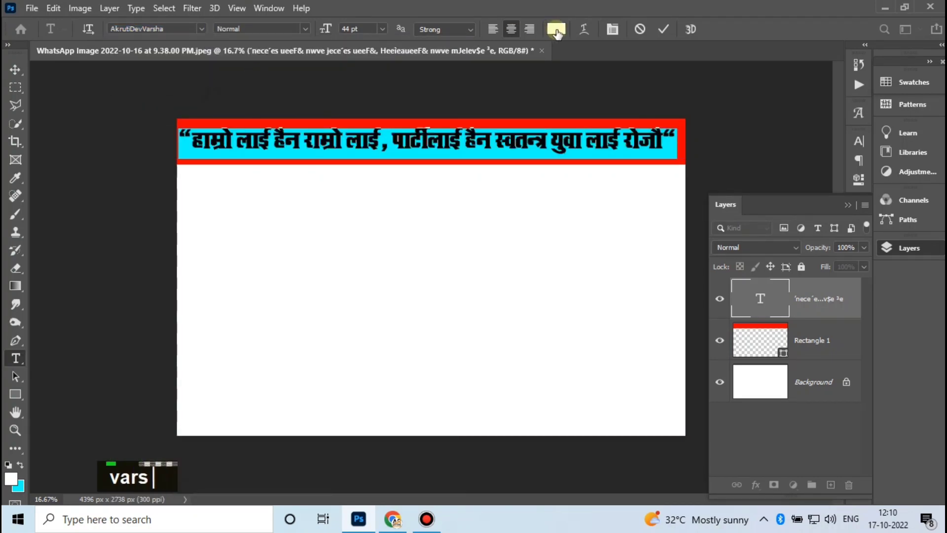
left_click(612, 29)
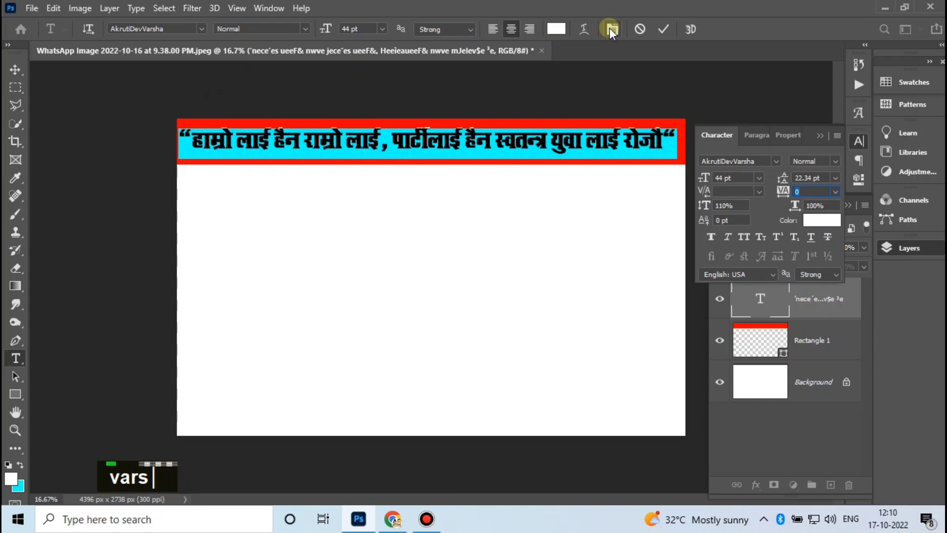
left_click(609, 28)
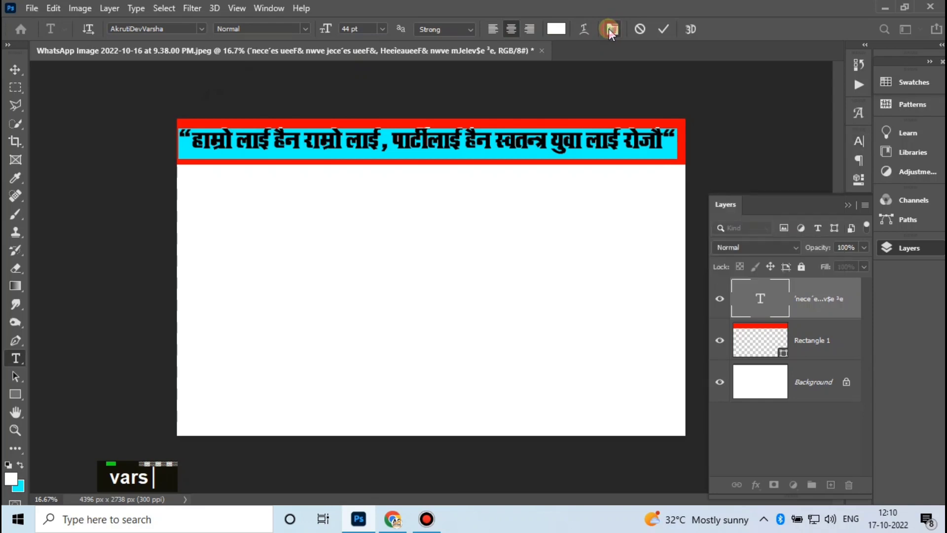
double_click(664, 29)
Nudge the slogan up to the red band's upper edge, leaving room for a second line beneath it
mouse_move(475, 133)
left_mouse_down()
mouse_move(483, 137)
mouse_move(478, 131)
left_mouse_up()
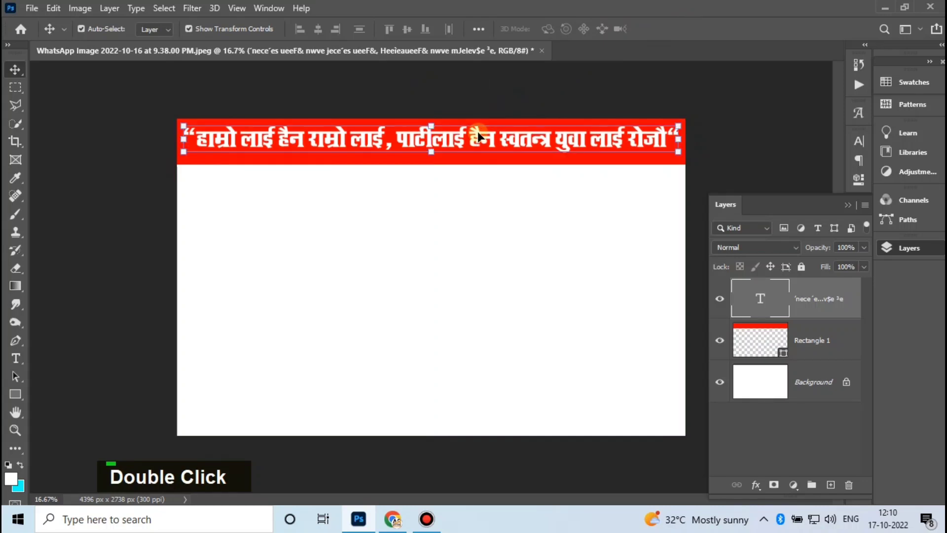
key("ctrl+plus")
key("space")
left_click_drag(462, 185, 431, 282)
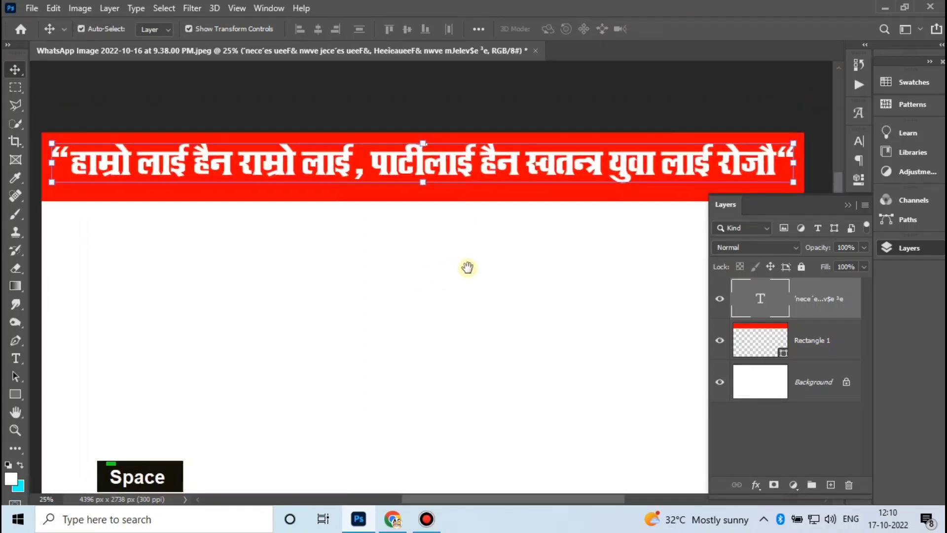
left_click_drag(452, 156, 454, 148)
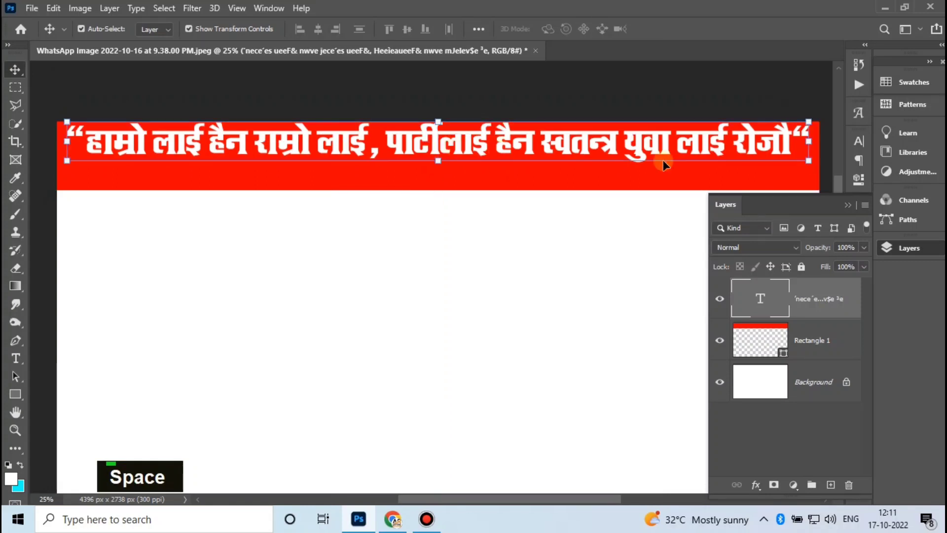
Add a second text line reading "राष्ट्रवादी ! विकास प्रेमी !! सच्चा सिपाही !!!" beneath the slogan on the red band
double_click(733, 156)
key("ctrl+Return")
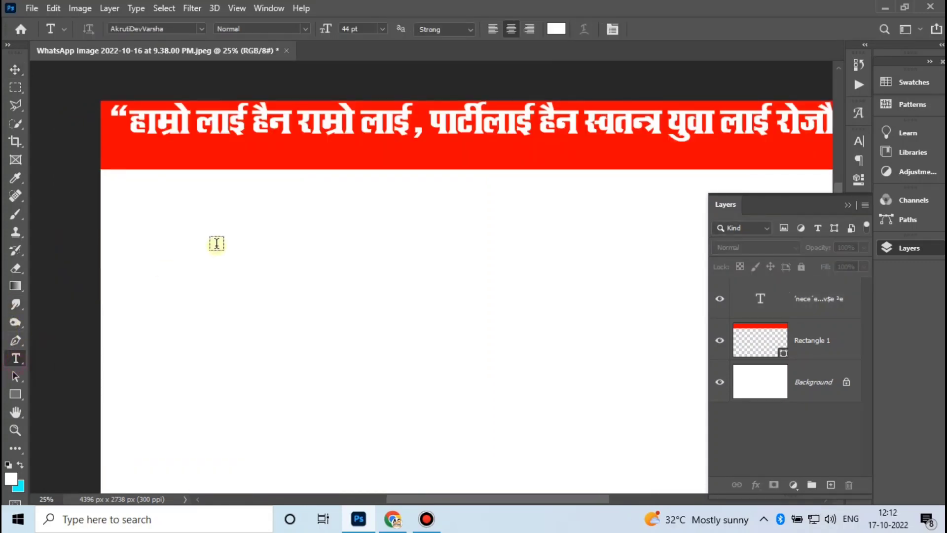
left_click(262, 169)
type("Òesceer !! me®®ee efmeHeener !!!")
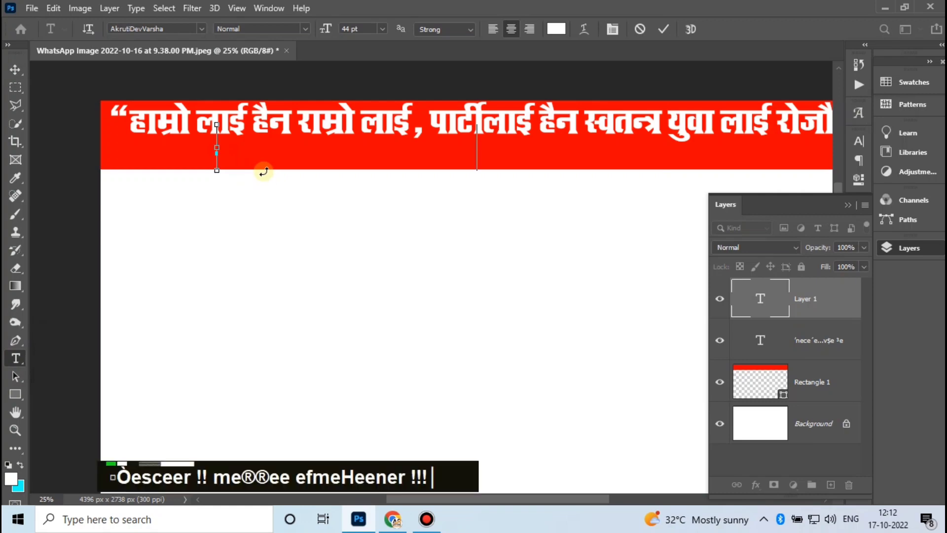
Set the second line's font to AkrutiDevPratik Bold at 33 pt and commit the text edit
key("ctrl+a")
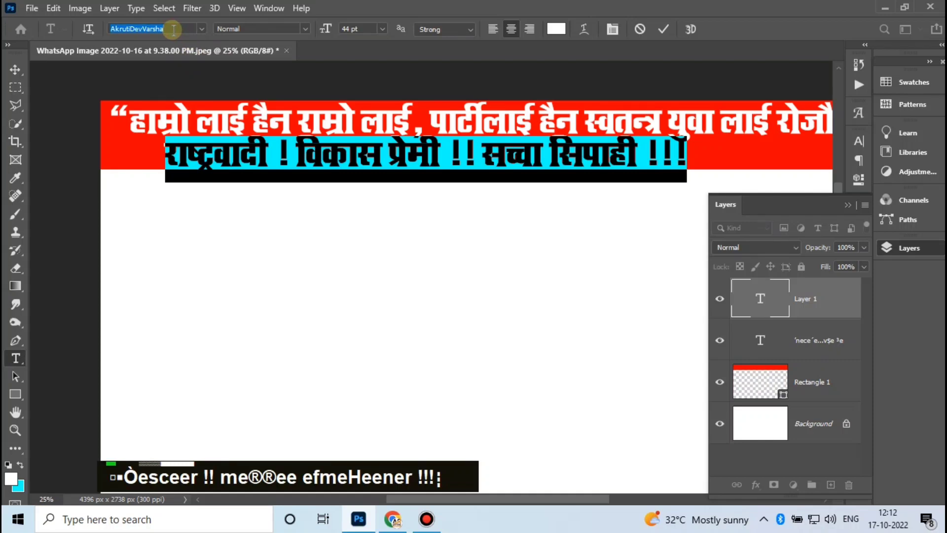
type("pra")
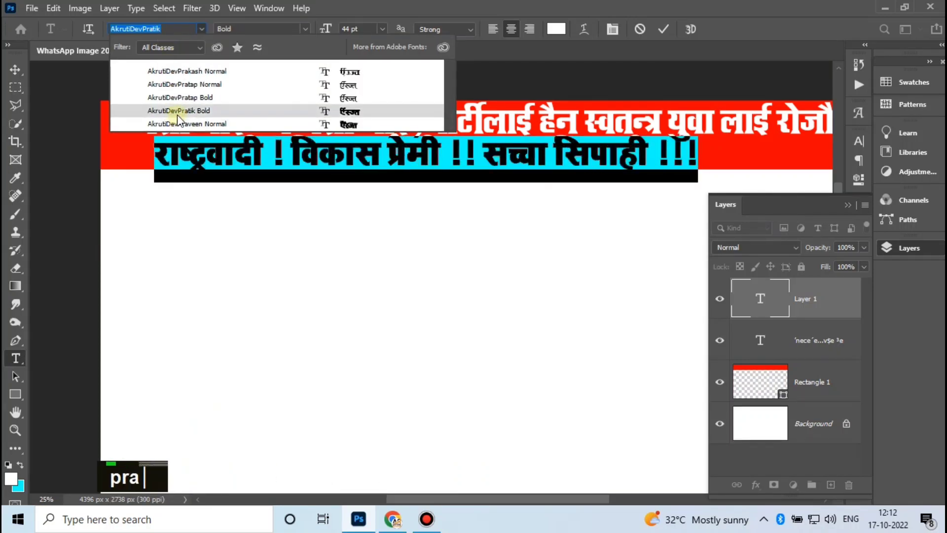
left_click(176, 113)
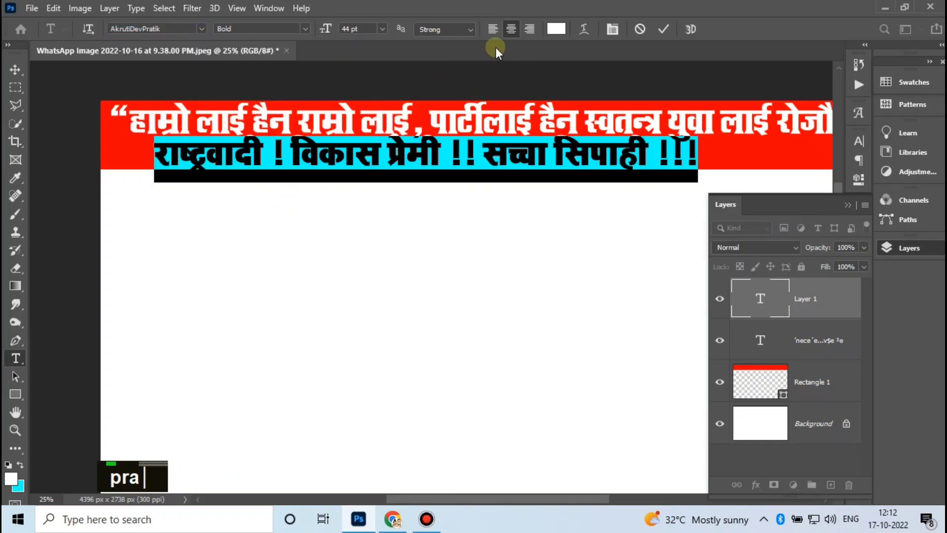
scroll(356, 27, "down", 11)
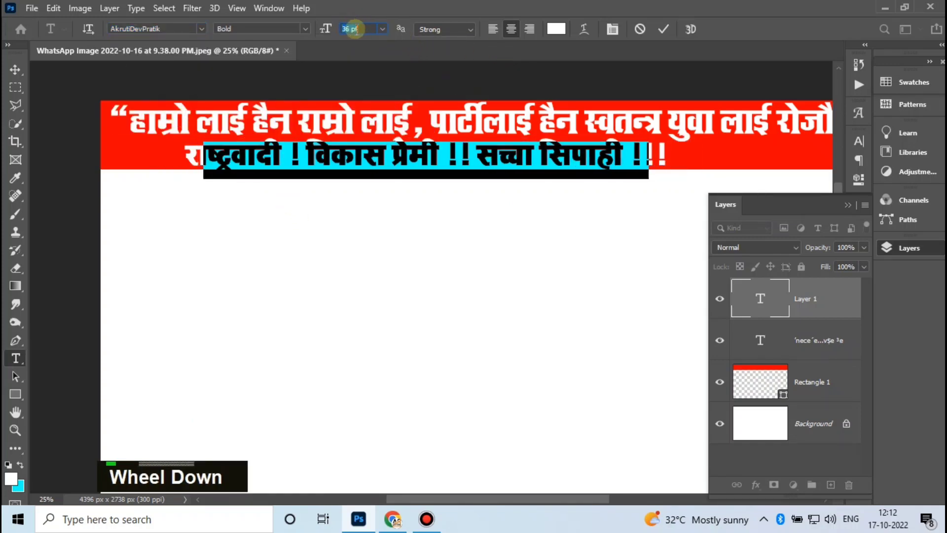
type("pra")
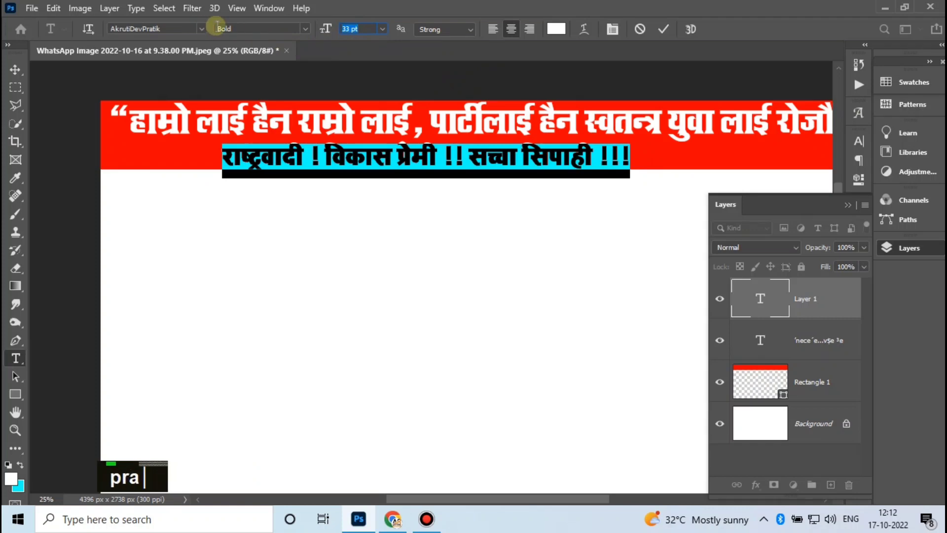
left_click(662, 30)
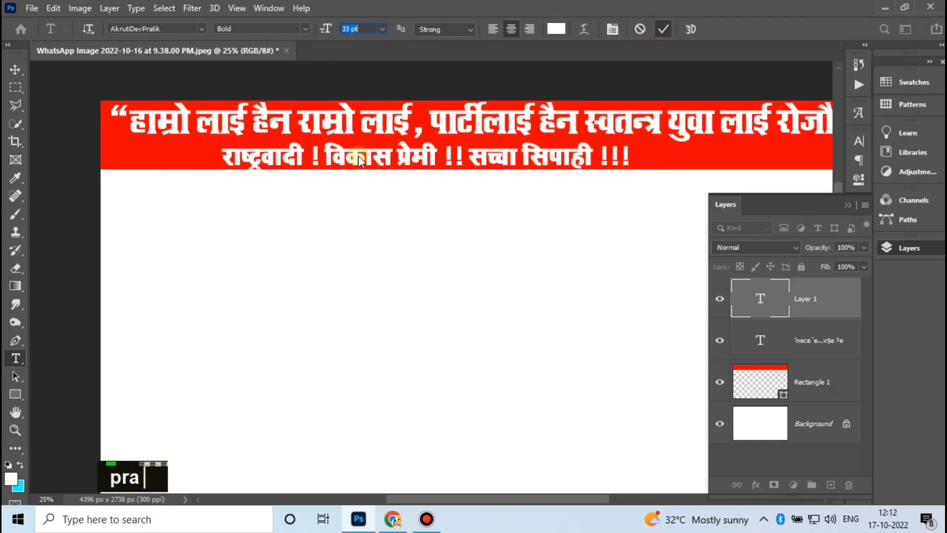
Spread the second line's three phrases across the width of the red band by adjusting the spaces between them
left_click(327, 157)
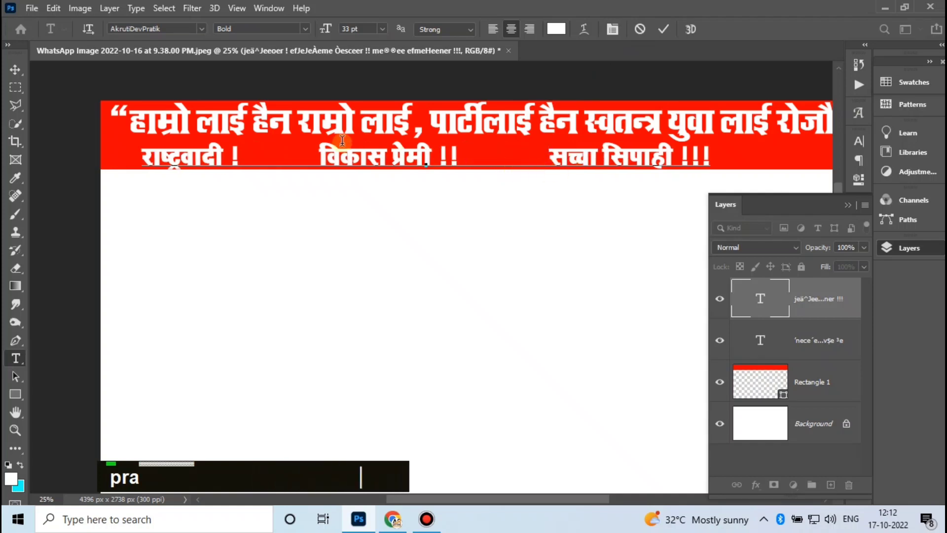
left_click(302, 148)
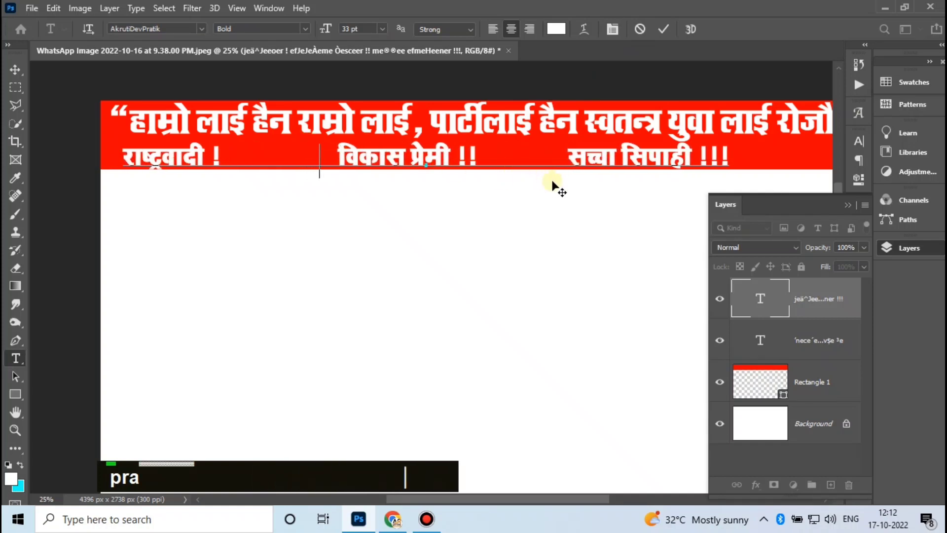
left_click(849, 206)
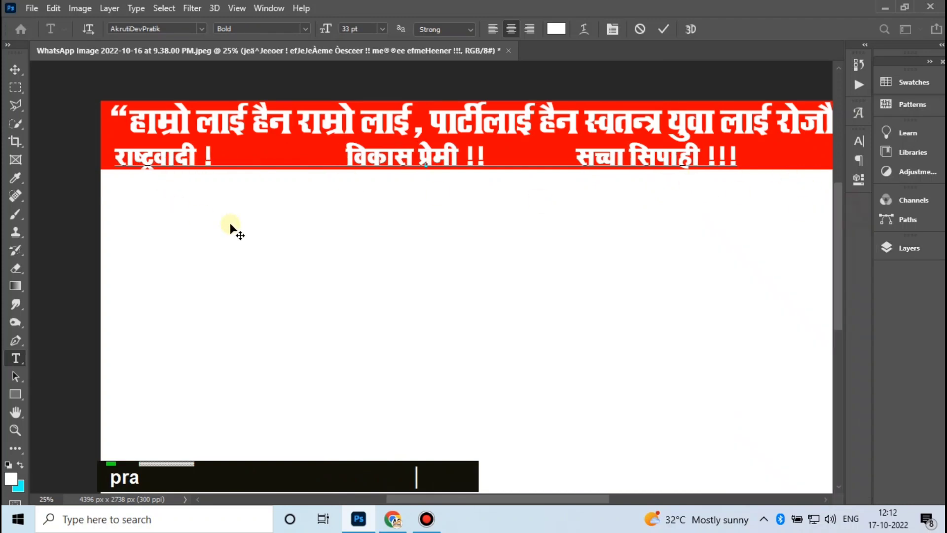
key("BackSpace")
key("BackSpace")
key("BackSpace")
key("BackSpace")
key("BackSpace")
key("BackSpace")
key("BackSpace")
key("BackSpace")
key("BackSpace")
key("BackSpace")
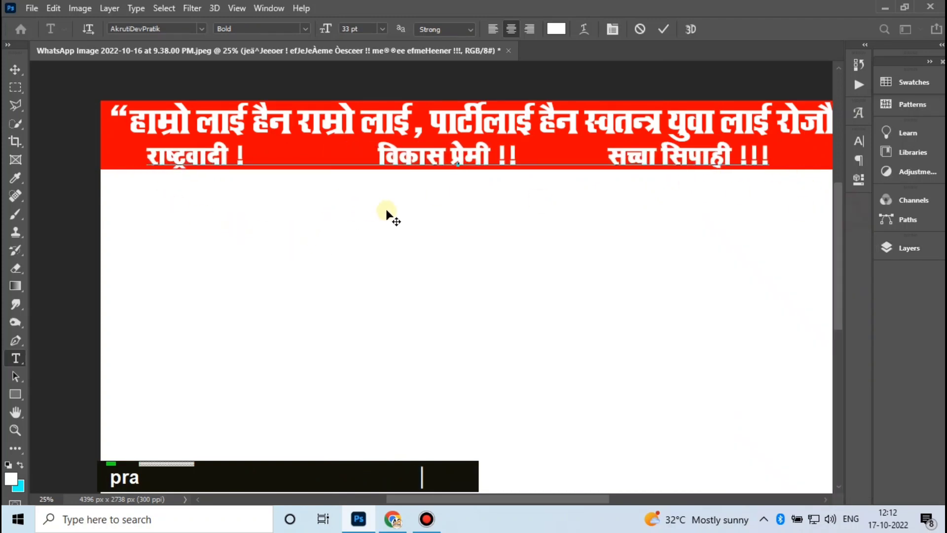
left_click(555, 165)
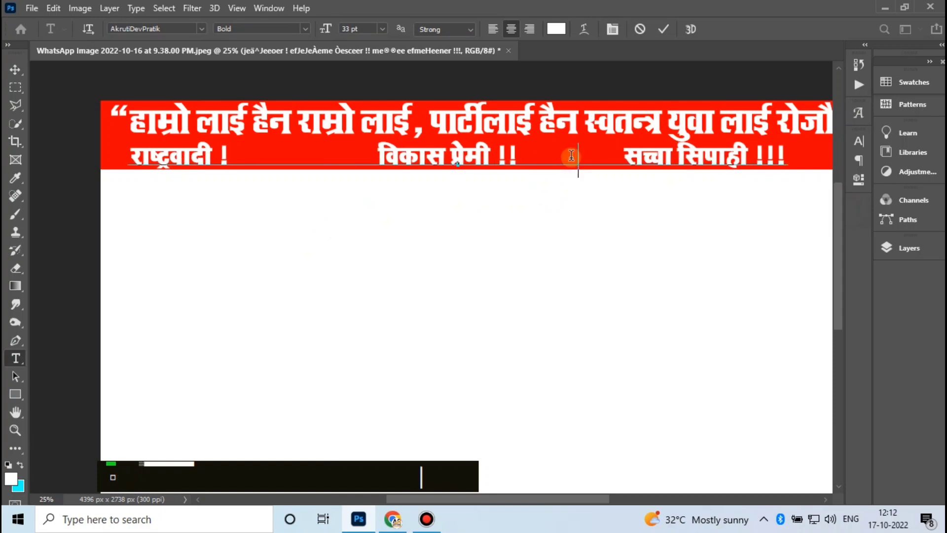
mouse_move(545, 246)
left_mouse_down()
mouse_move(579, 247)
mouse_move(559, 249)
left_mouse_up()
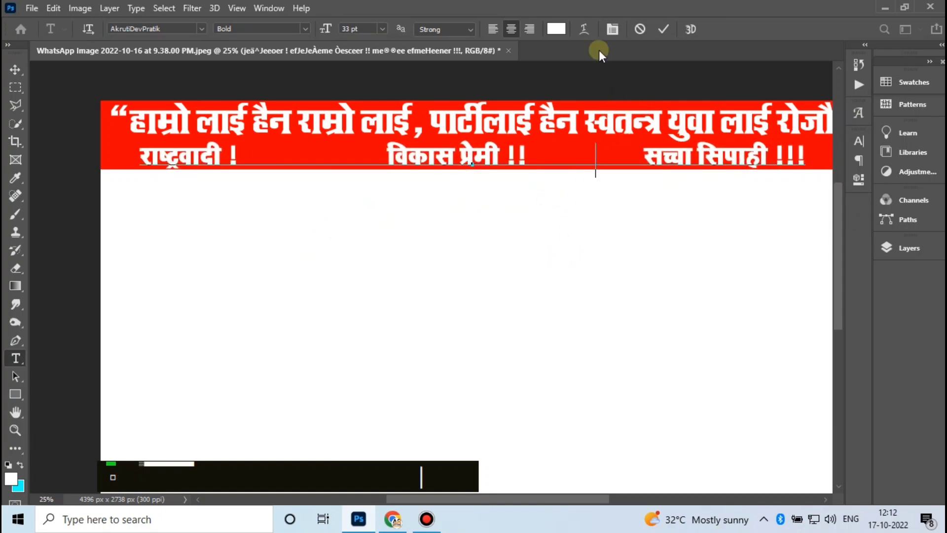
Recolor the whole second line bright yellow (#eaff00) and commit the text edit
key("ctrl+a")
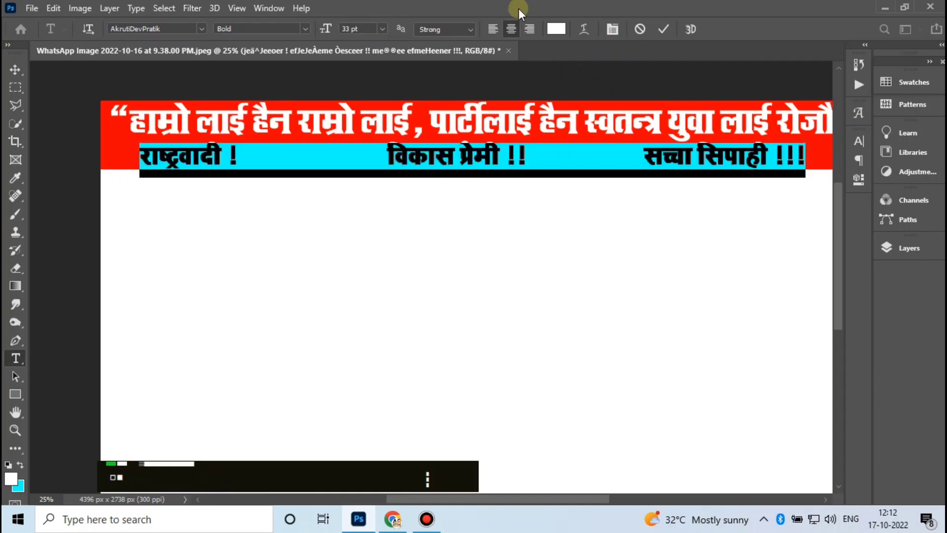
left_click(557, 29)
left_click(664, 410)
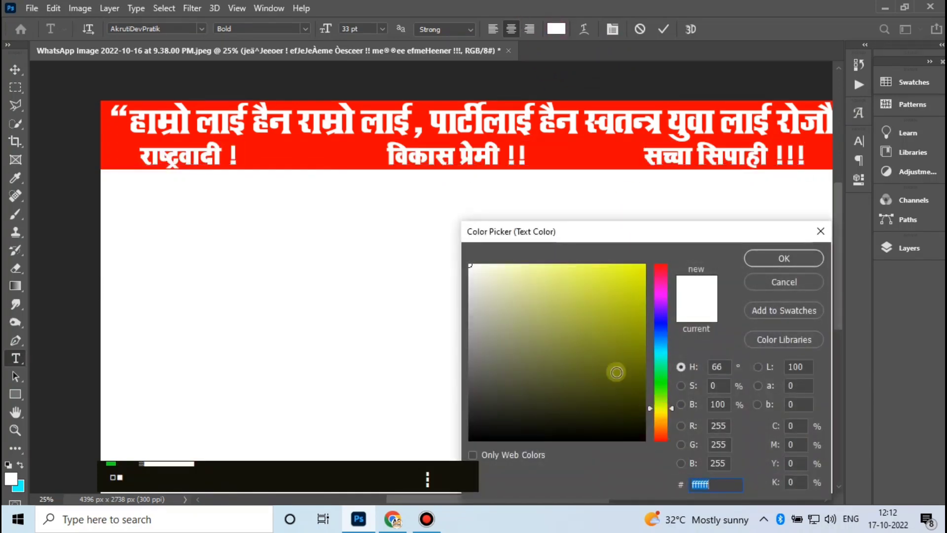
left_click_drag(617, 372, 718, 232)
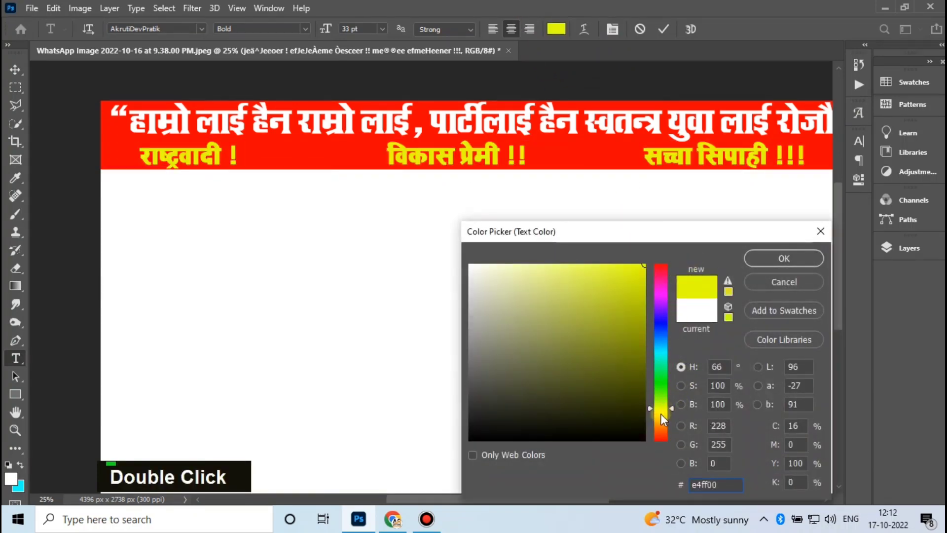
left_click_drag(661, 414, 659, 407)
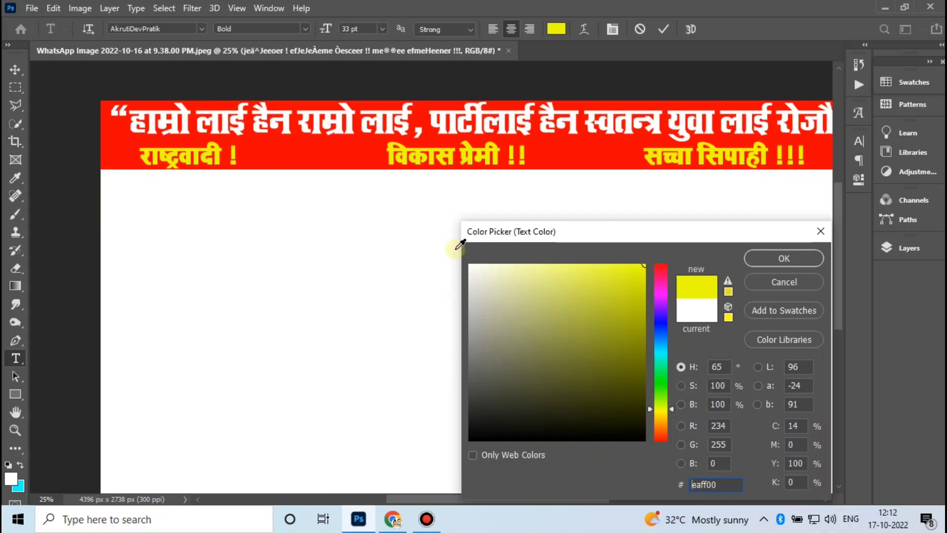
left_click(764, 263)
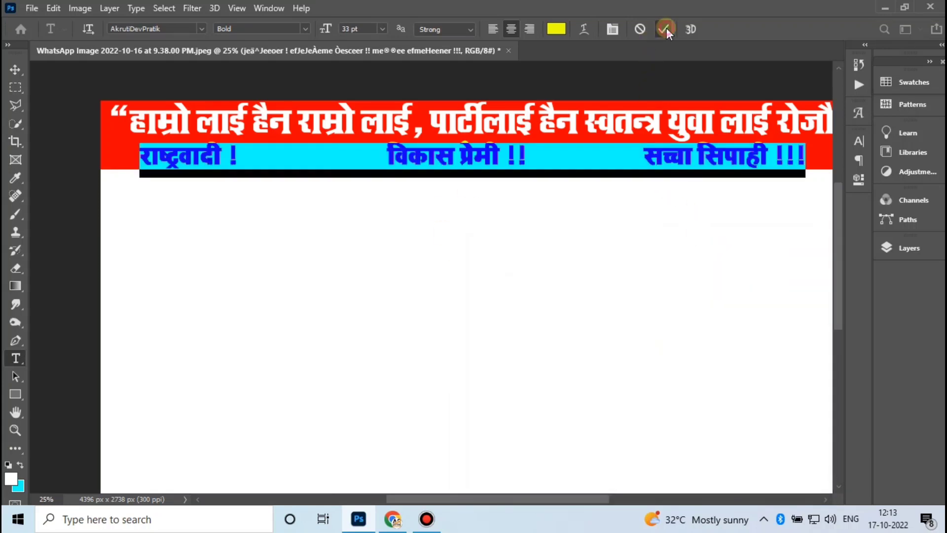
left_click(665, 29)
left_click(484, 246)
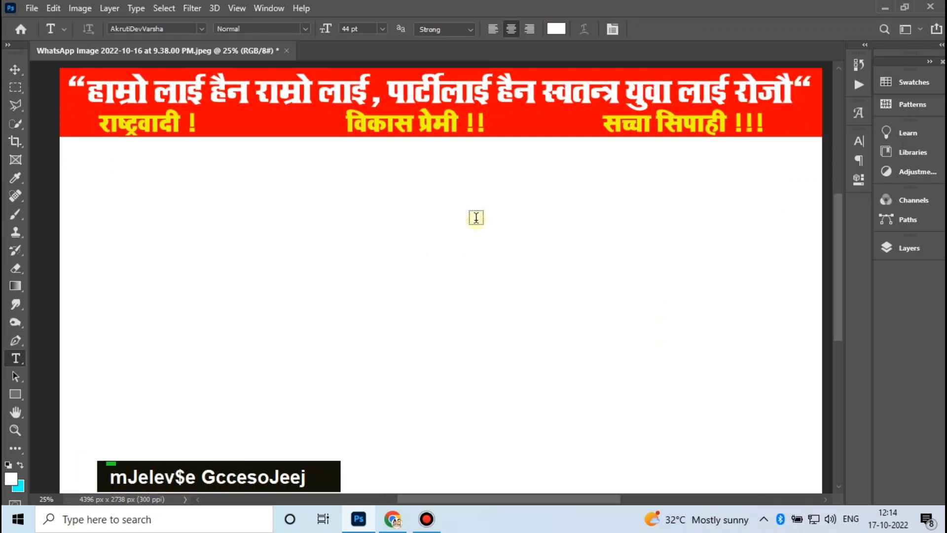
Add the text "स्वतन्त्र उम्मेदवार" on the white area below the band and color it red (#ff0000)
left_click(424, 215)
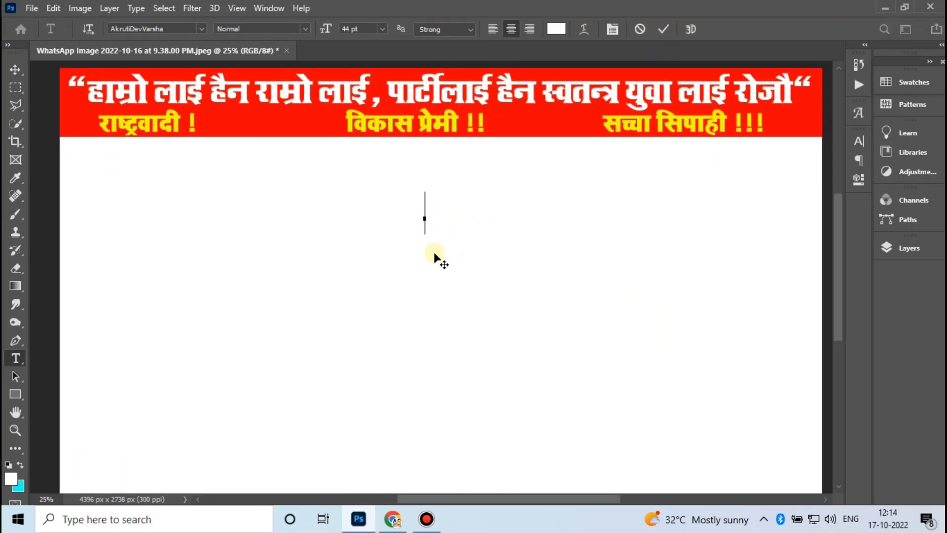
type("mJelev$e GccesoJeej")
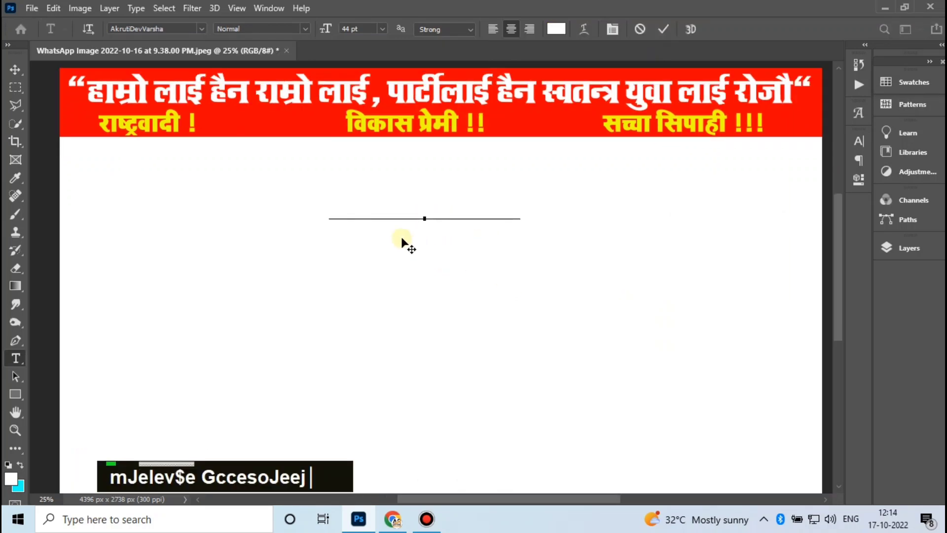
key("ctrl+a")
left_click(555, 28)
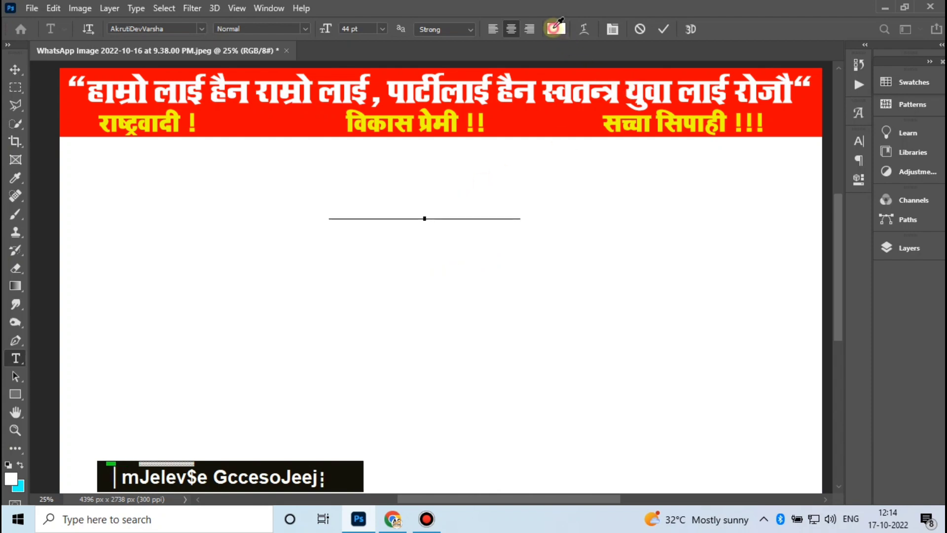
type("ff0000")
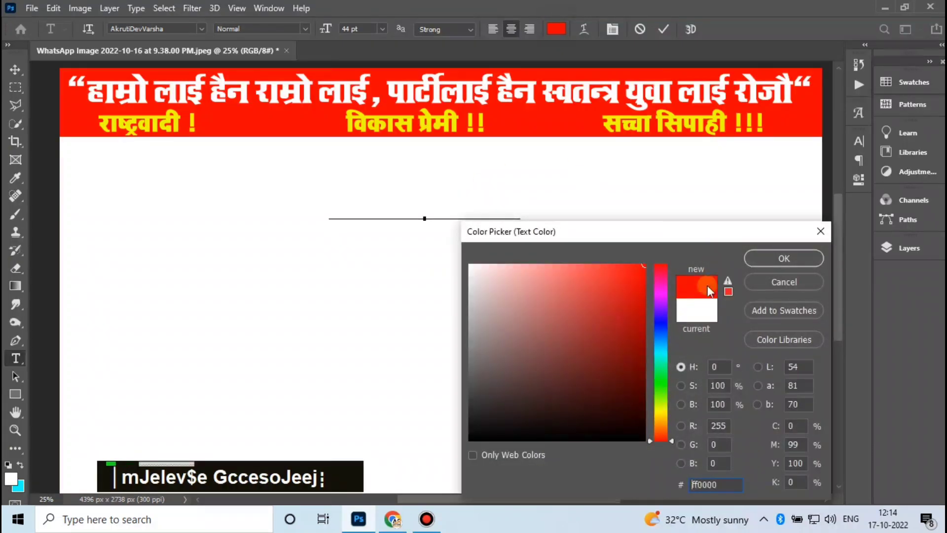
left_click(794, 260)
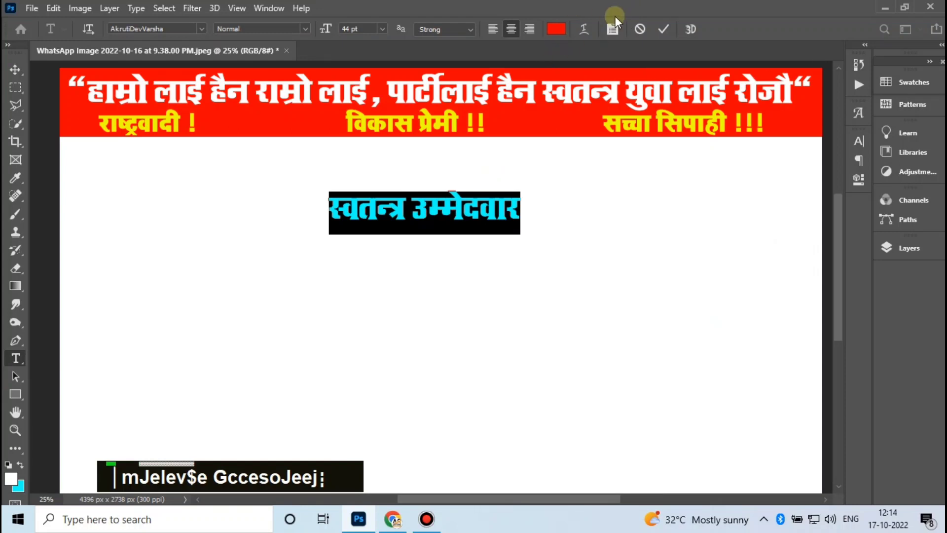
left_click(664, 30)
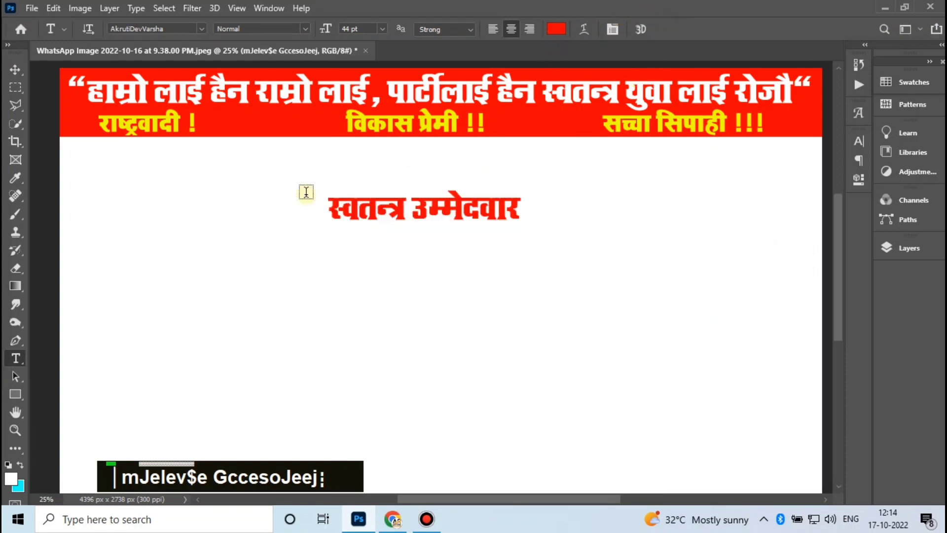
Enlarge the "स्वतन्त्र उम्मेदवार" text to about 76 pt and place it just below the red band, right of the poster's center
left_click(17, 72)
left_click_drag(467, 216, 560, 215)
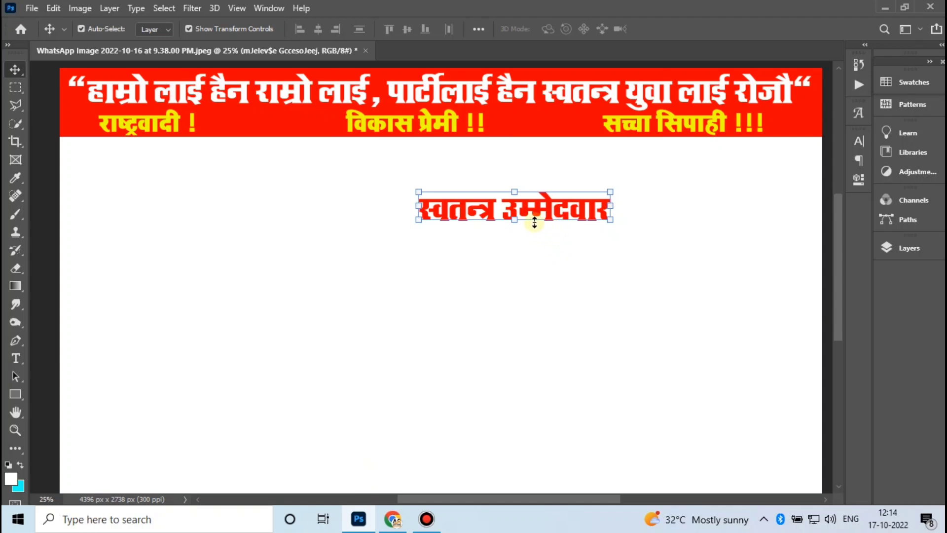
left_click_drag(534, 223, 591, 205)
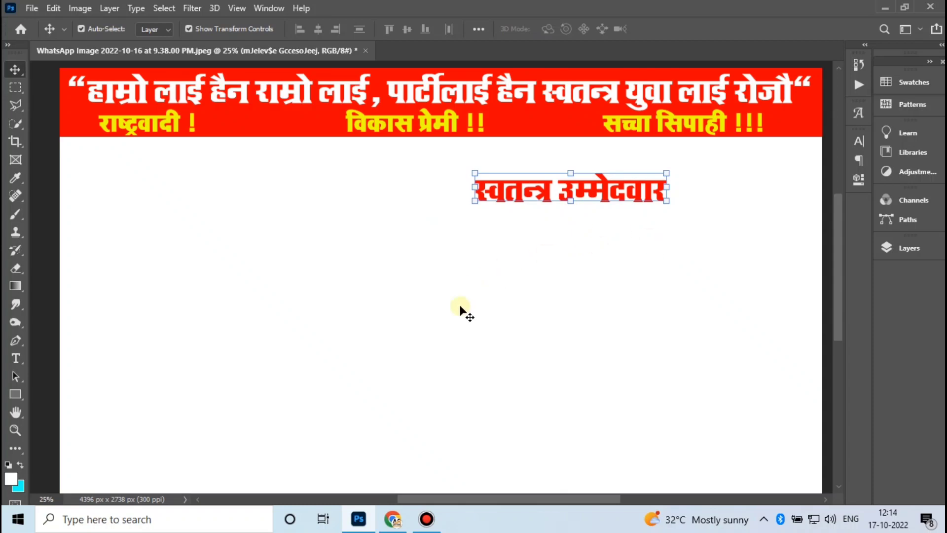
left_click_drag(476, 203, 389, 237)
left_click_drag(579, 201, 721, 167)
left_click(685, 28)
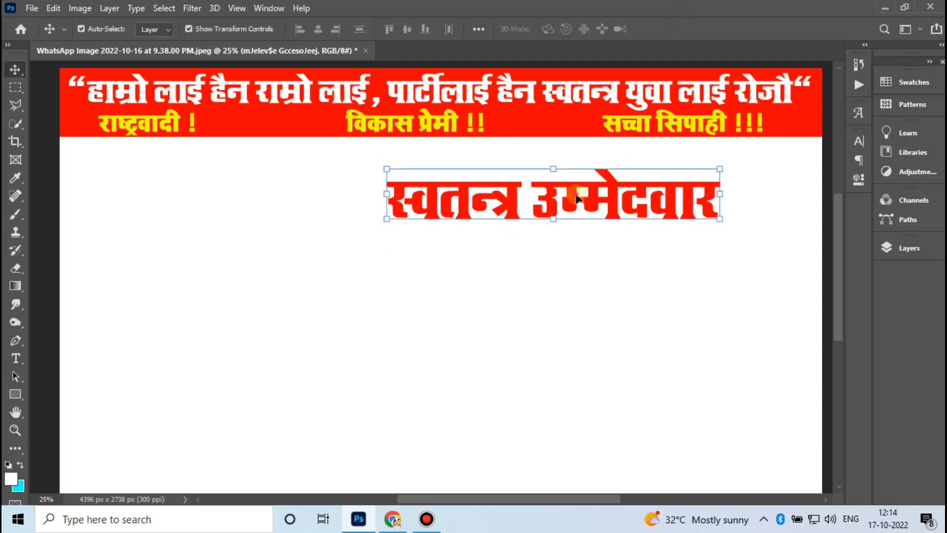
left_click_drag(575, 197, 571, 183)
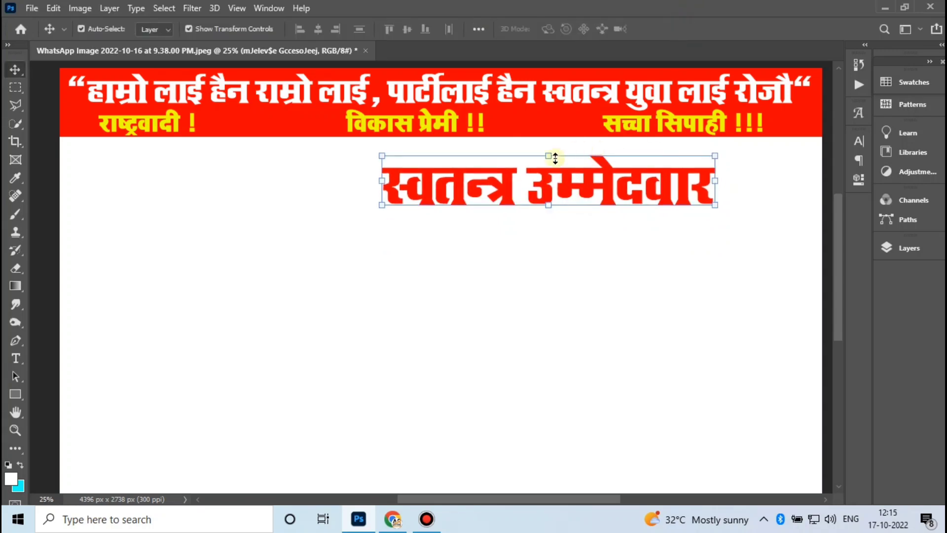
Recolor the "स्वतन्त्र उम्मेदवार" heading dark green (#076400), commit the edit and deselect the text layer
double_click(530, 190)
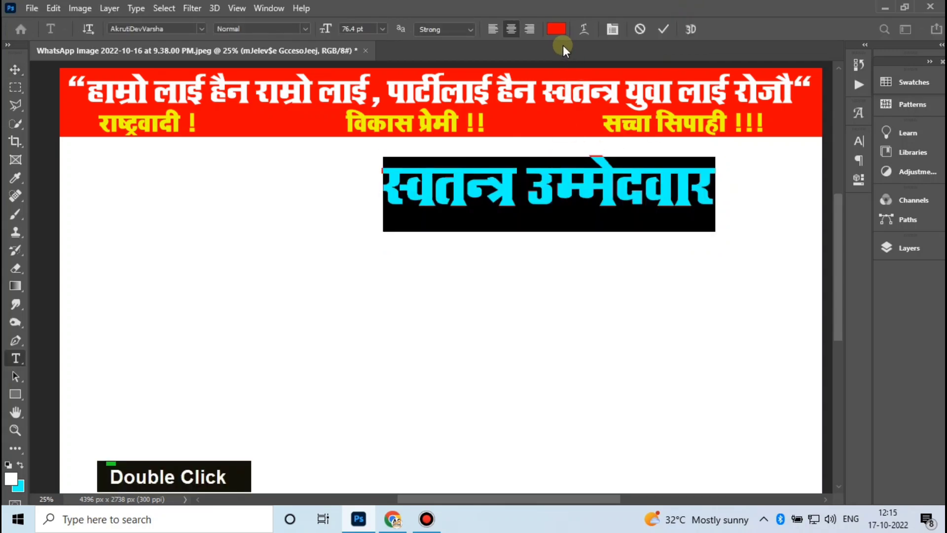
left_click(556, 30)
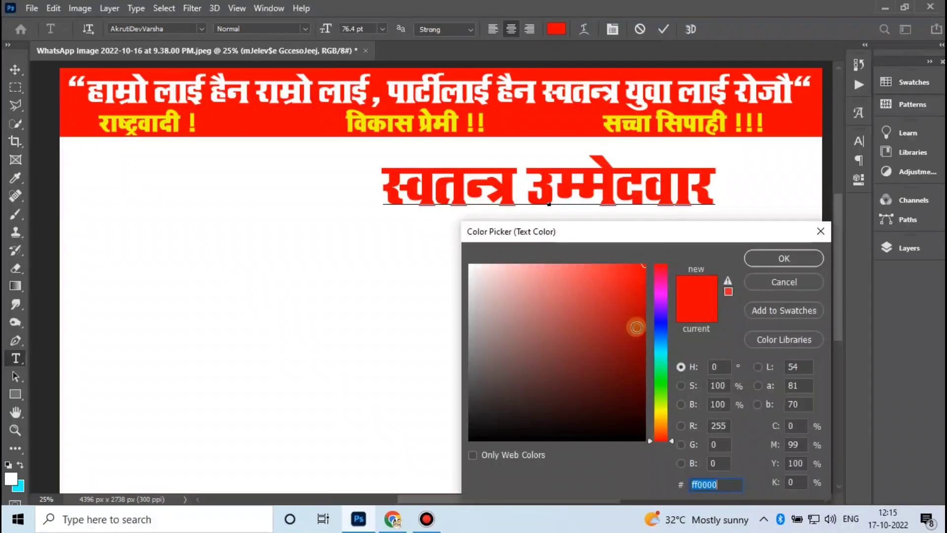
left_click(663, 384)
left_click_drag(598, 368, 664, 369)
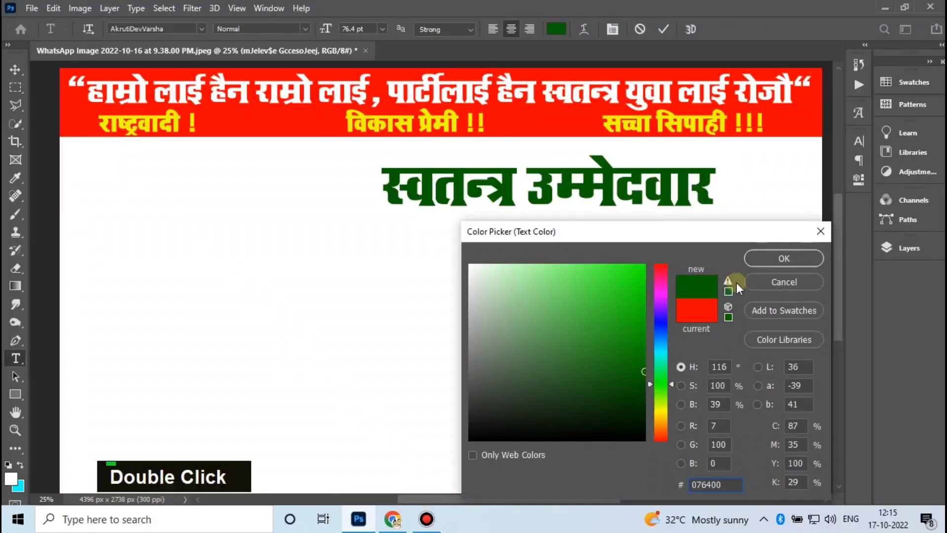
left_click(771, 261)
left_click(663, 29)
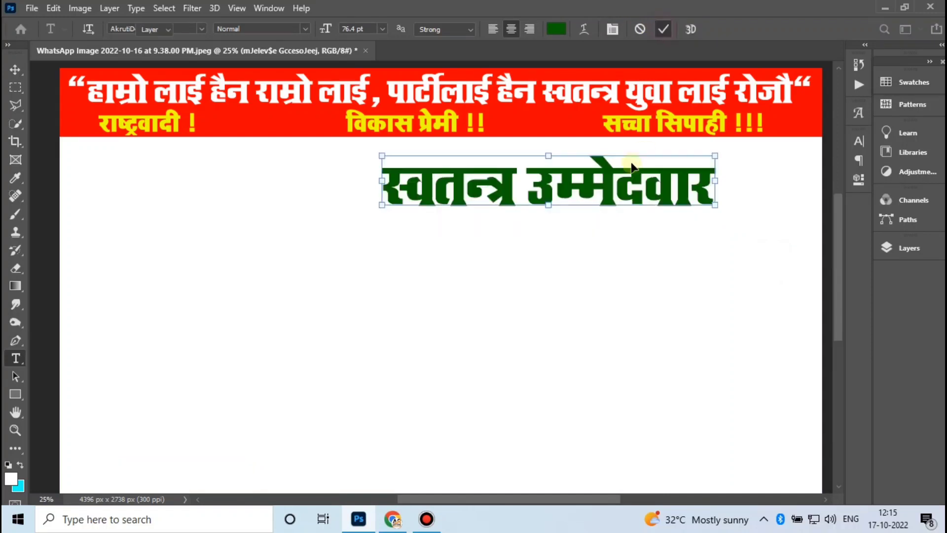
key("v")
left_click(399, 262)
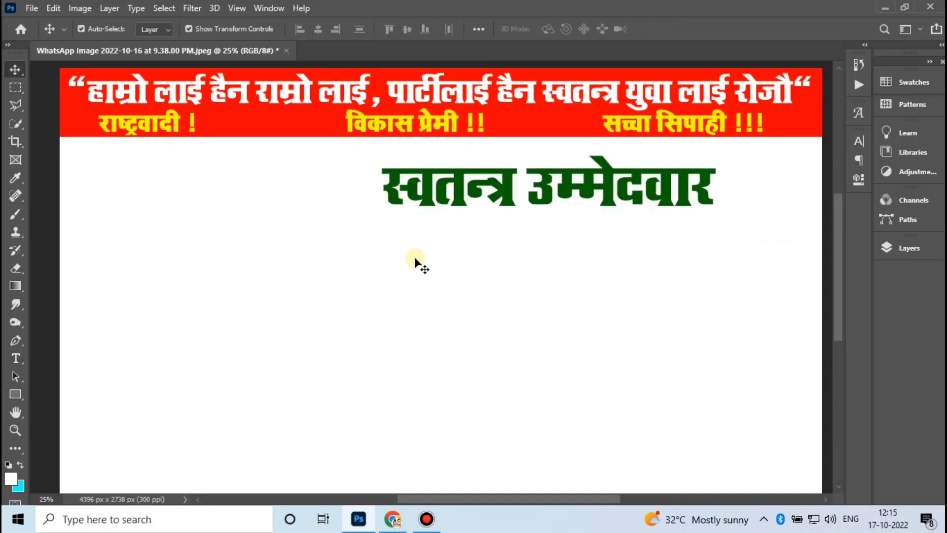
Add the three-line text "बारा क्षेत्र नं १ (ख)", "प्रदेश सभा सदस्य", "युवा स्वतन्त्र उम्मेदवार" and place it in the white area below the green heading
scroll(99, 301, "down", 1)
left_click(16, 359)
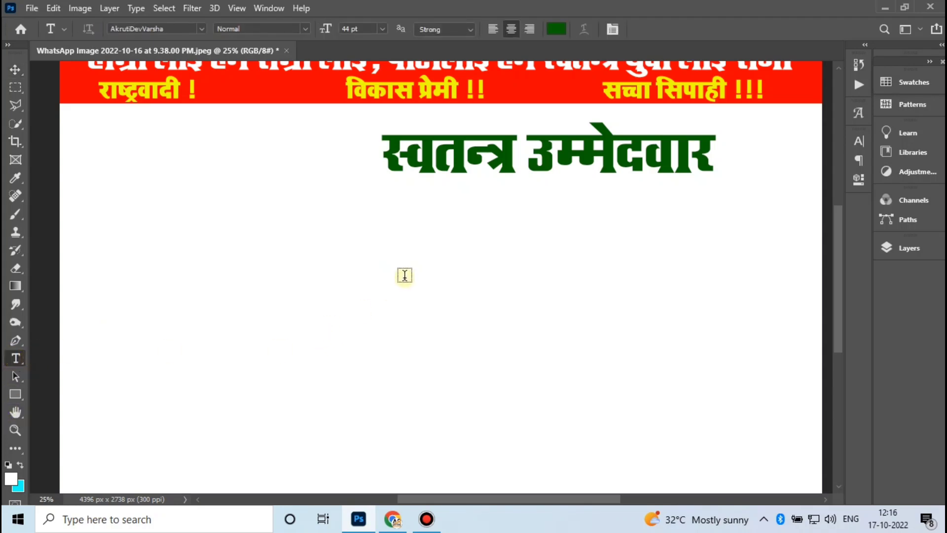
left_click(408, 244)
type("बाग क्षेत्र नं १ (ख) पंचायत समिति सदस्य युवा स्वतन्त्र उम्मेदवार")
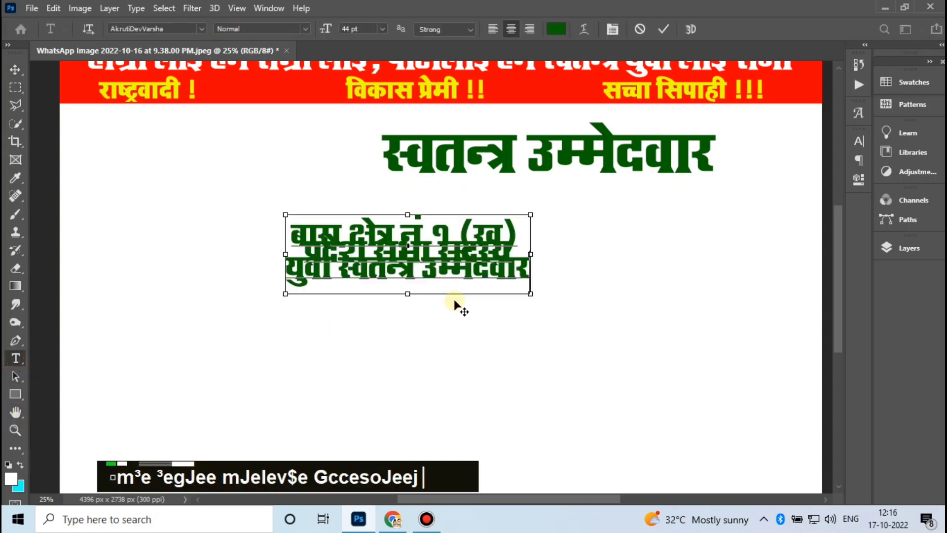
key("ctrl+a")
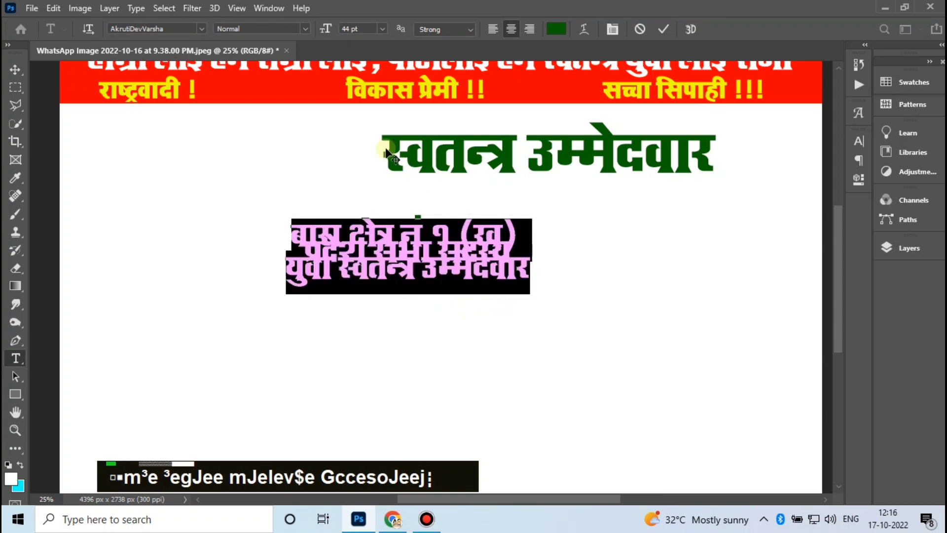
left_click_drag(657, 356, 744, 399)
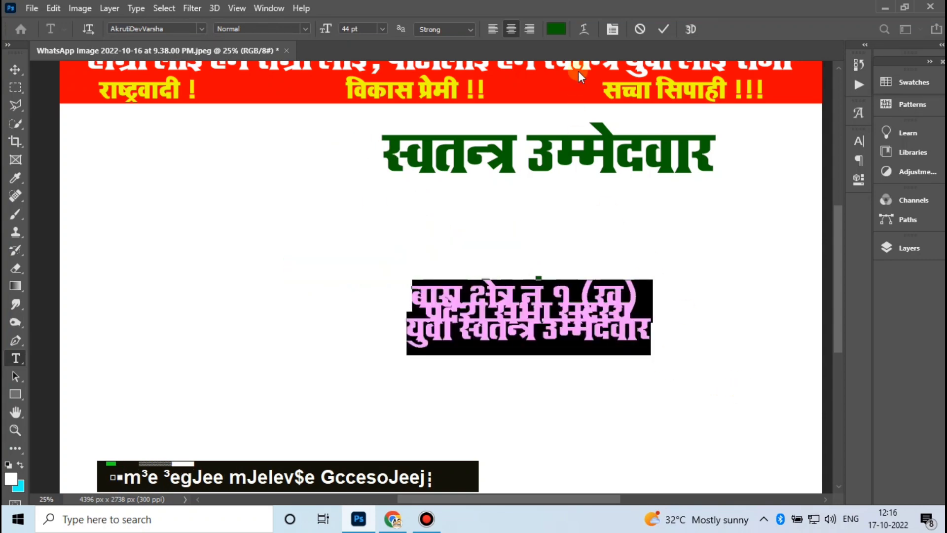
Set the three-line text's leading to 44 pt and its font to AkrutiDevVidya Outline, and commit the edit
left_click(613, 29)
scroll(790, 175, "up", 10)
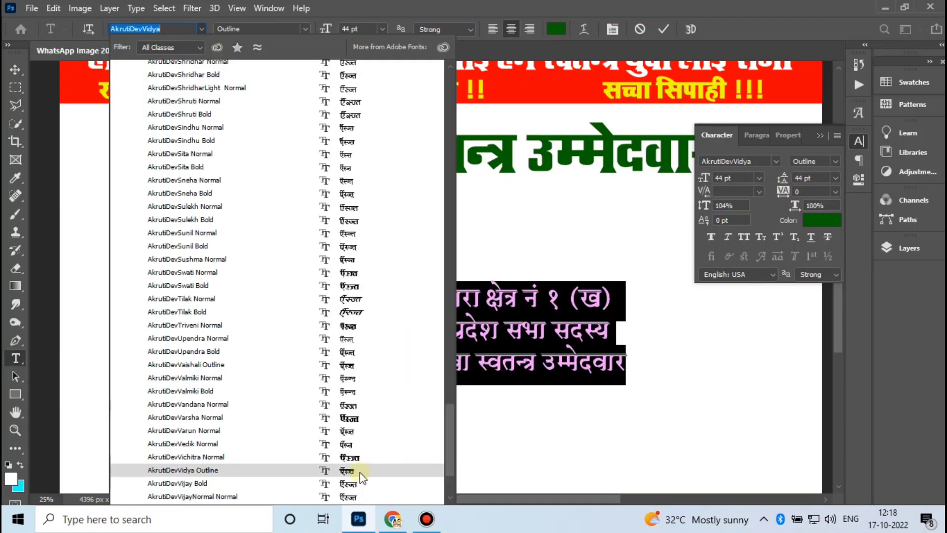
left_click(361, 472)
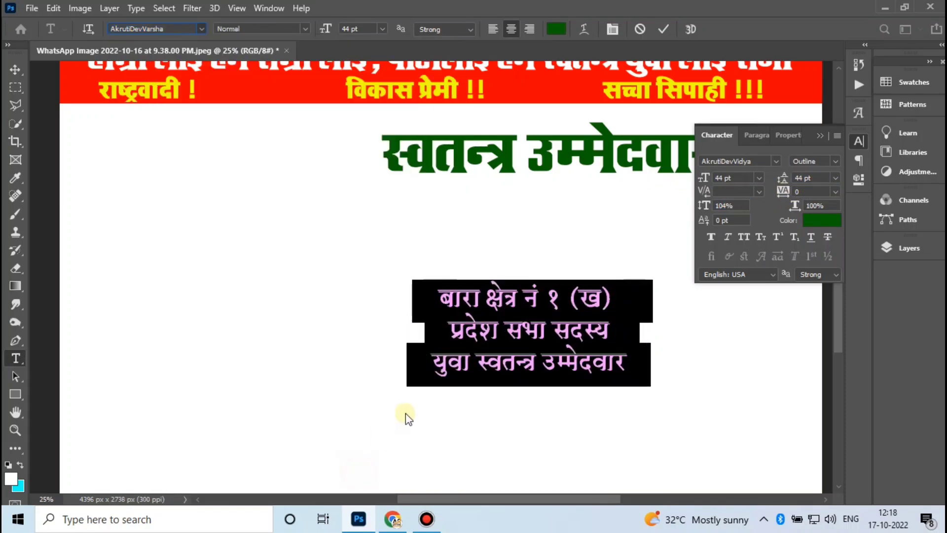
left_click(664, 30)
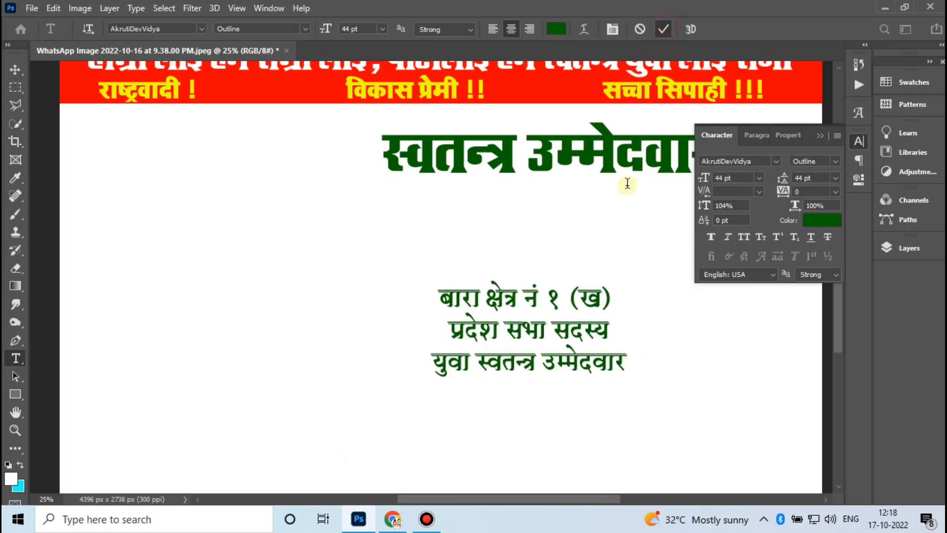
Change the font of the whole three-line text to AkrutiDevYamuna Normal
left_click(515, 348)
key("ctrl+a")
left_click(163, 29)
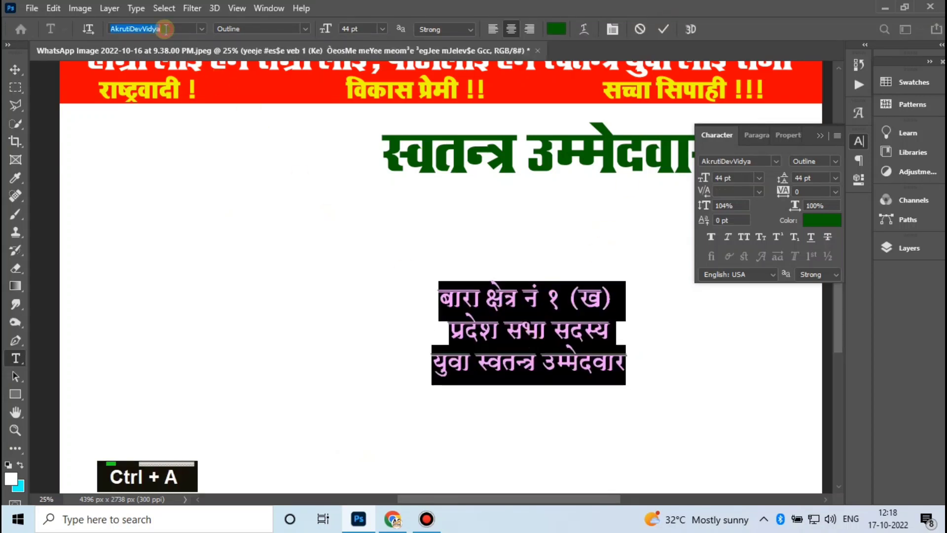
type("akru")
scroll(419, 375, "down", 3)
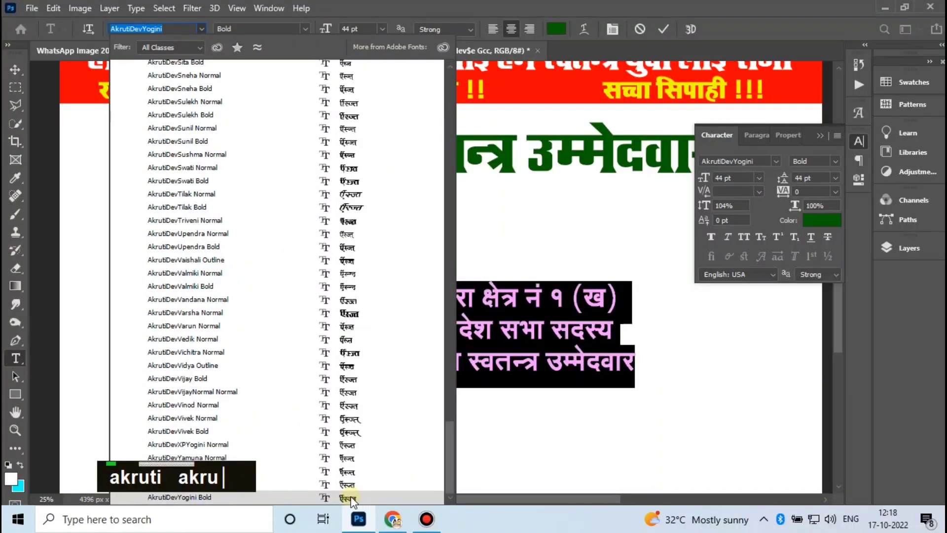
left_click(349, 461)
left_click(513, 347)
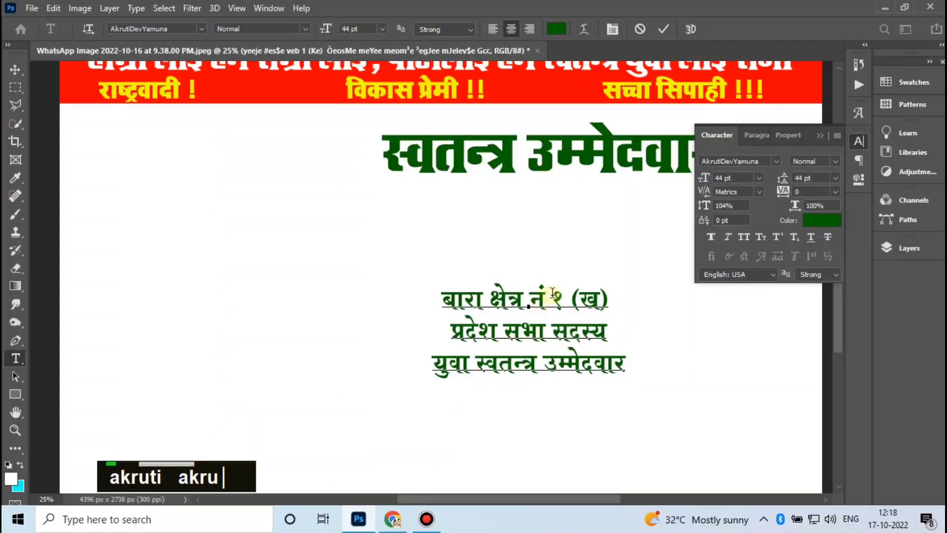
left_click_drag(553, 292, 543, 284)
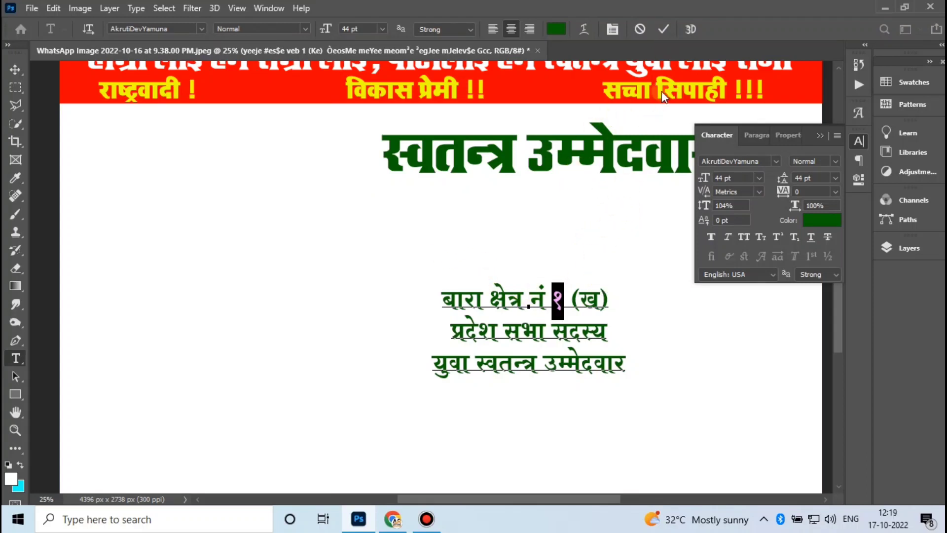
left_click(513, 375)
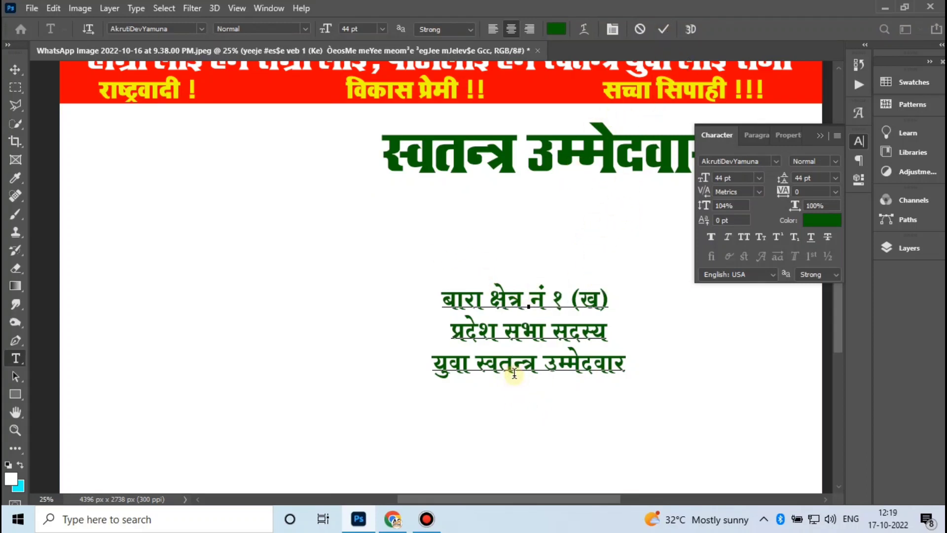
Increase the three-line text's font size to 50 pt and commit the edit
key("ctrl+a")
scroll(730, 179, "up", 3)
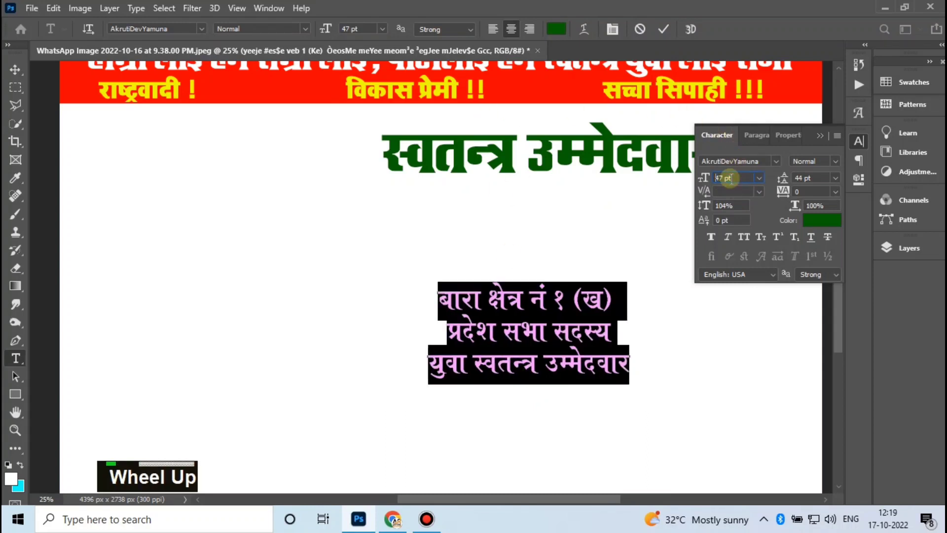
scroll(730, 179, "up", 6)
scroll(725, 178, "down", 3)
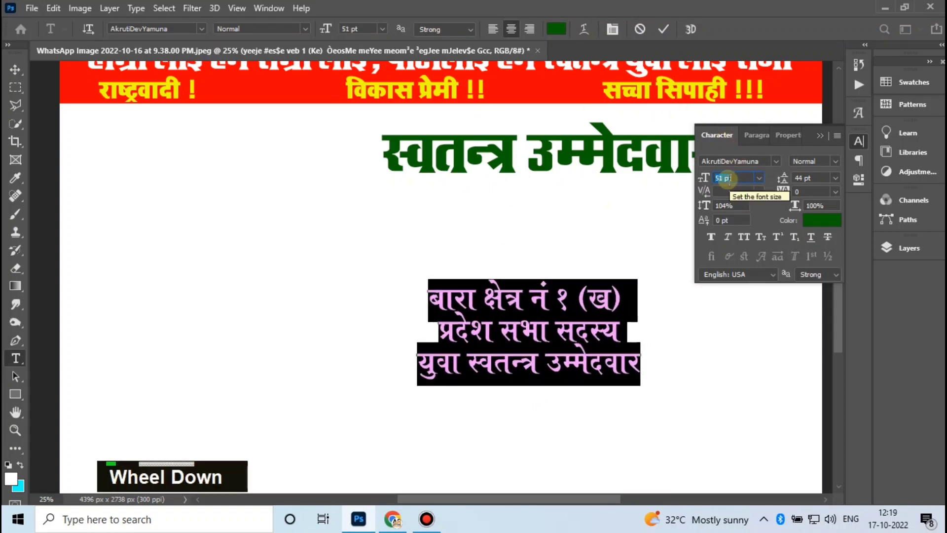
left_click(664, 29)
left_click(15, 70)
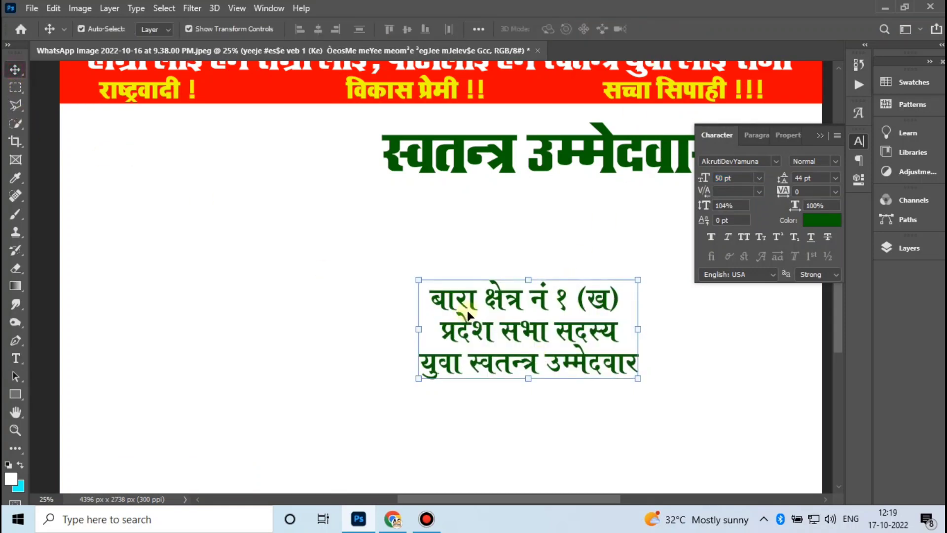
Scale the three-line text to about 134% and position it below the green heading, slightly left of the heading's center
left_click_drag(532, 296, 522, 244)
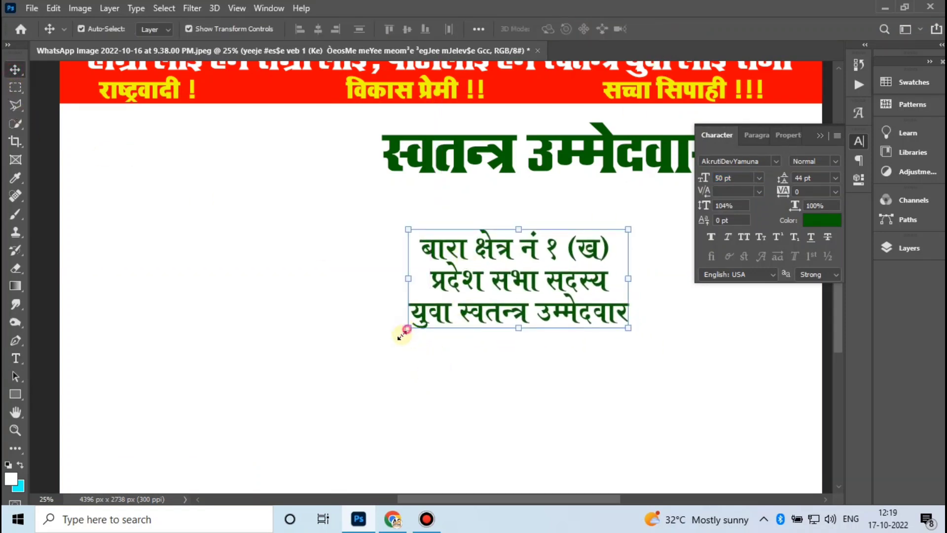
left_click_drag(408, 328, 340, 397)
left_click_drag(493, 306, 498, 331)
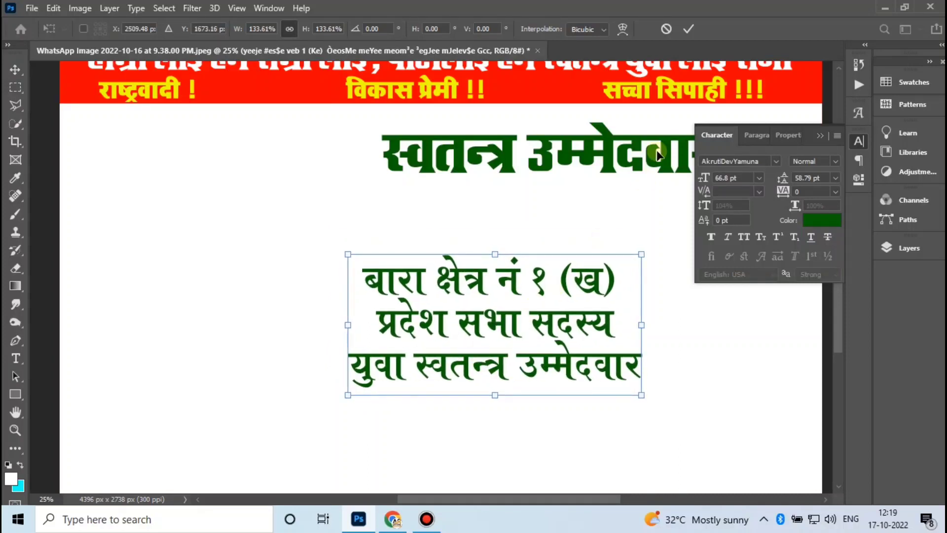
left_click(688, 29)
Recolor the three-line text dark navy blue (#002061) and commit the edit
double_click(483, 349)
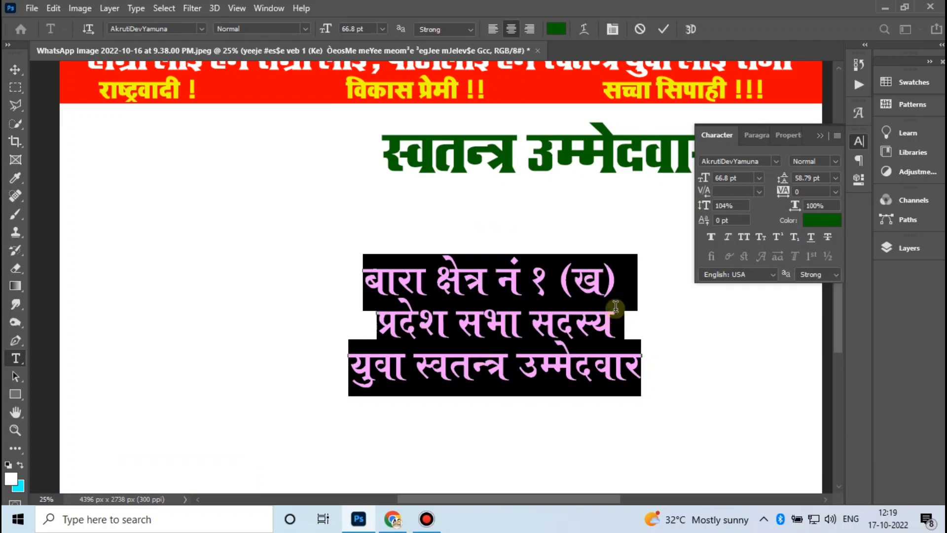
left_click(805, 222)
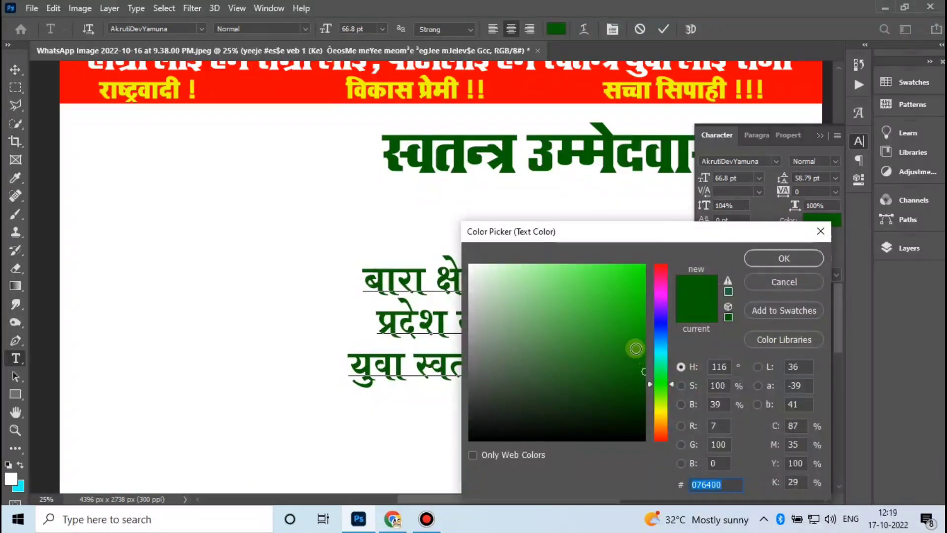
left_click(661, 333)
left_click_drag(667, 350, 669, 350)
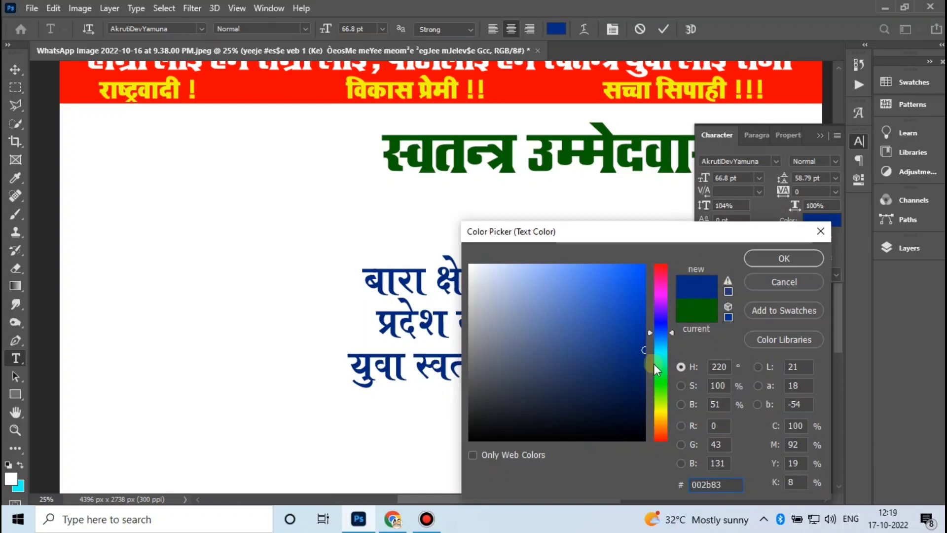
left_click(782, 259)
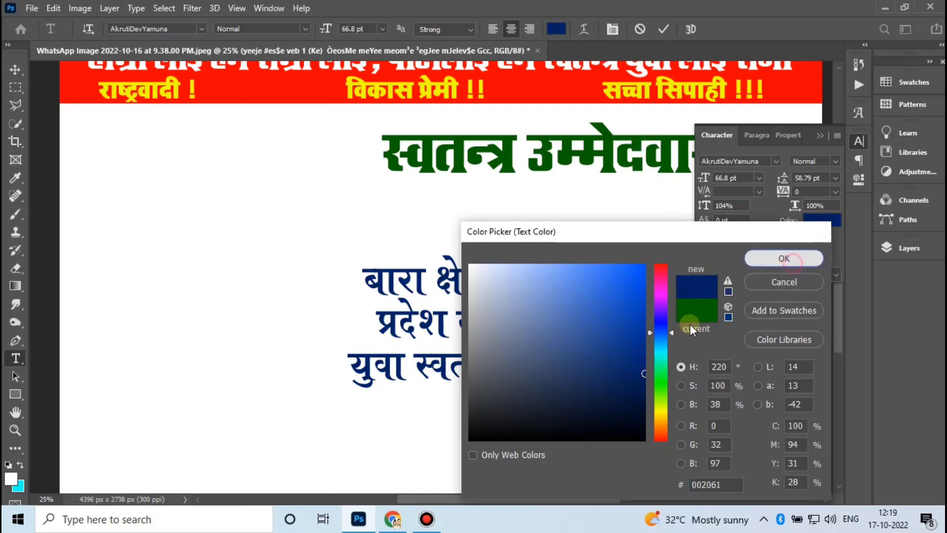
left_click(663, 29)
key("v")
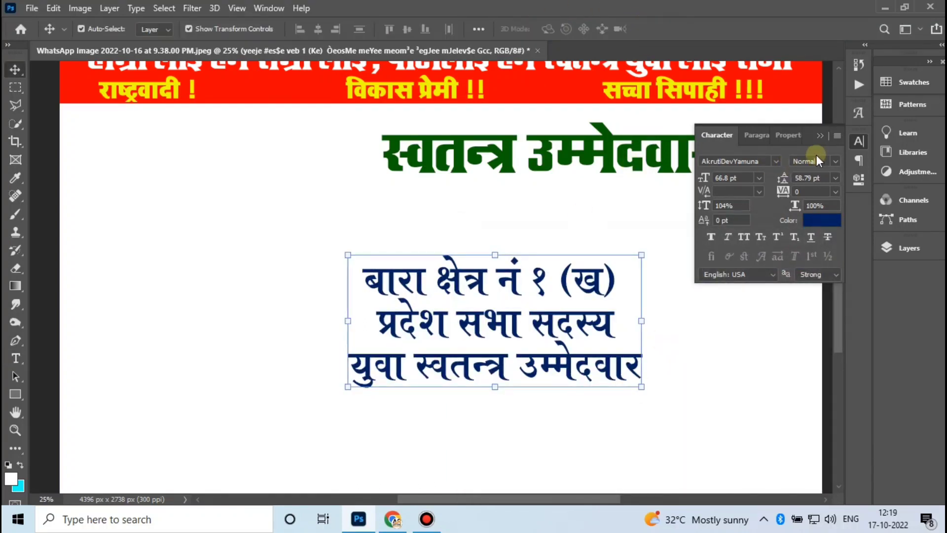
left_click(820, 135)
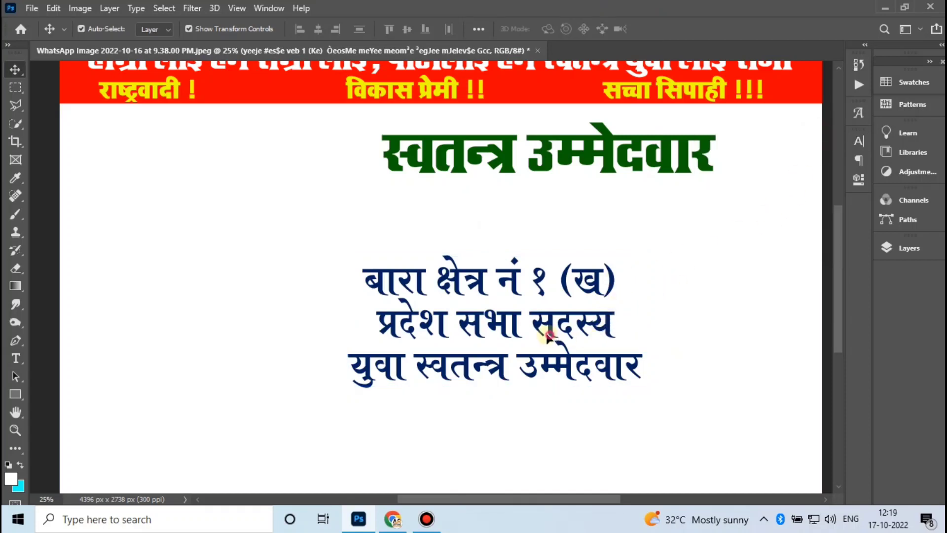
Move the three-line text up closer to the green heading, and enlarge the heading to about 159%
left_click_drag(545, 332, 533, 285)
left_click(500, 162)
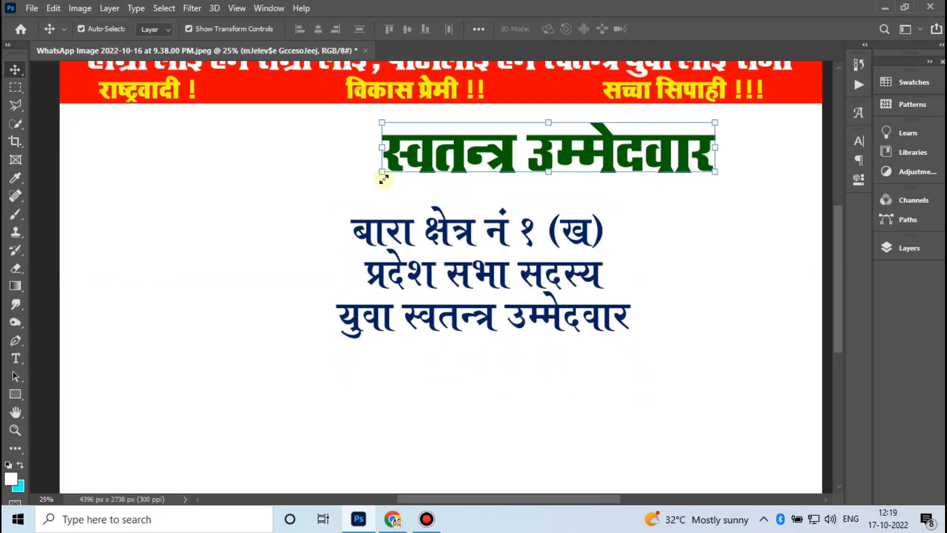
left_click_drag(383, 173, 186, 218)
left_click_drag(507, 172, 555, 195)
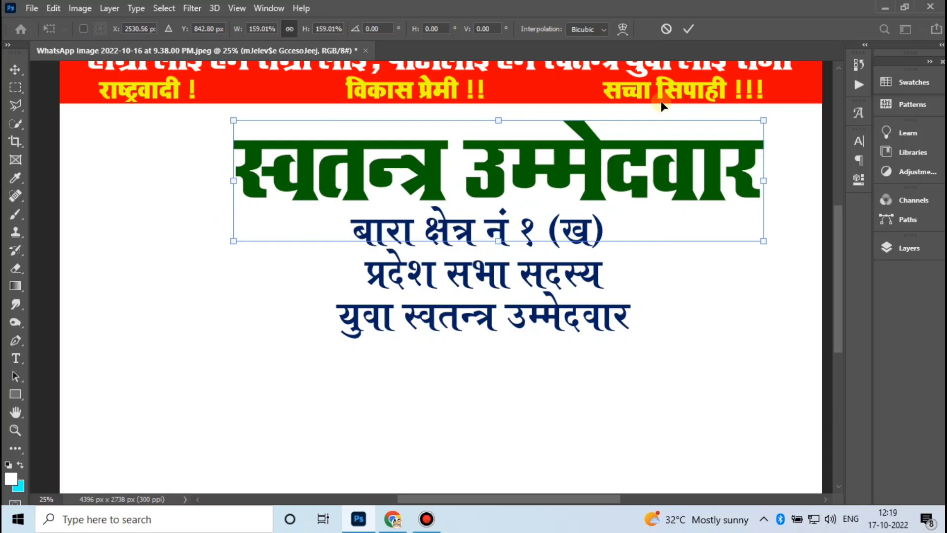
left_click(686, 29)
Shift the green heading up and right under the red band, and place the three-line text beneath it, left of its center
left_click_drag(502, 288, 481, 307)
scroll(416, 305, "down", 1)
scroll(416, 304, "up", 1)
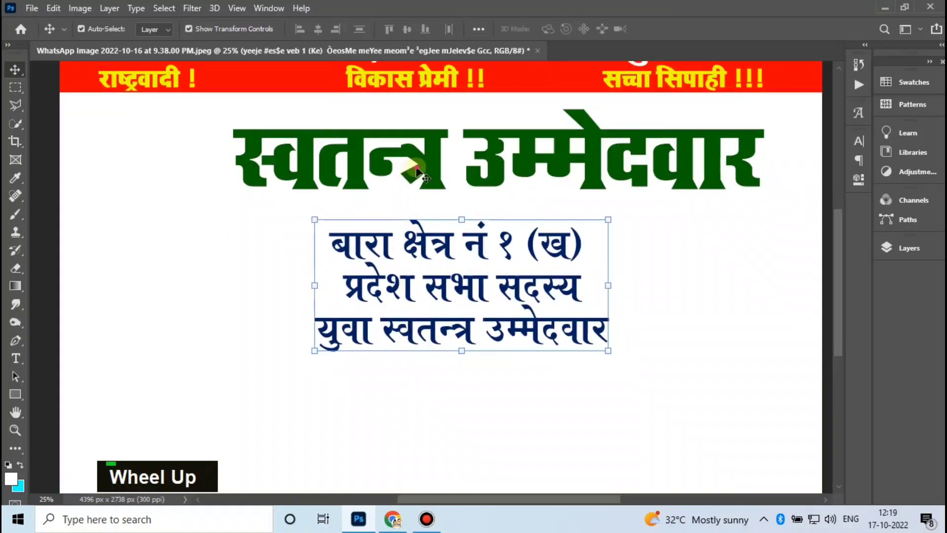
left_click_drag(417, 173, 454, 161)
double_click(454, 273)
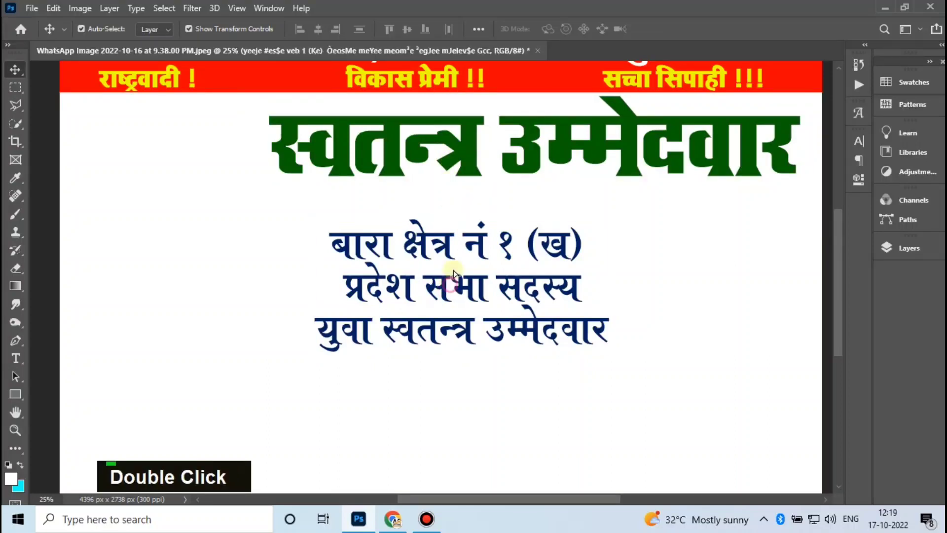
left_click_drag(454, 273, 456, 259)
Draw a rectangle about 4636 by 552 px across the poster's bottom edge, extending past the canvas sides
scroll(465, 349, "down", 2)
scroll(417, 351, "up", 1)
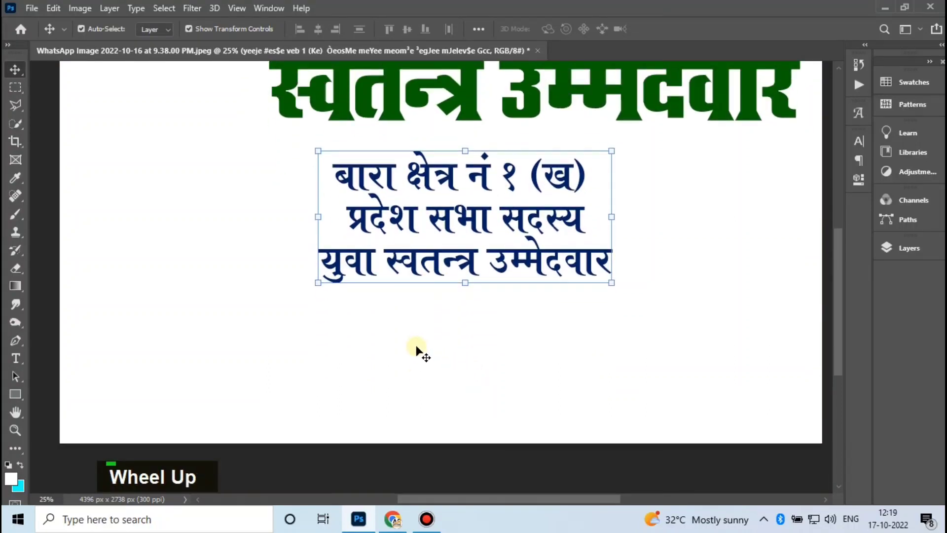
scroll(464, 354, "up", 1)
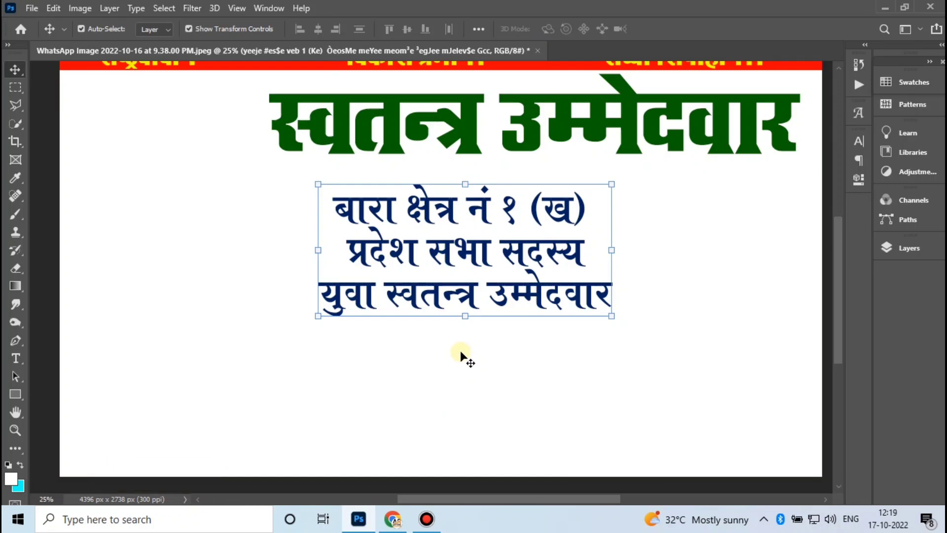
scroll(487, 402, "down", 1)
scroll(489, 389, "down", 1)
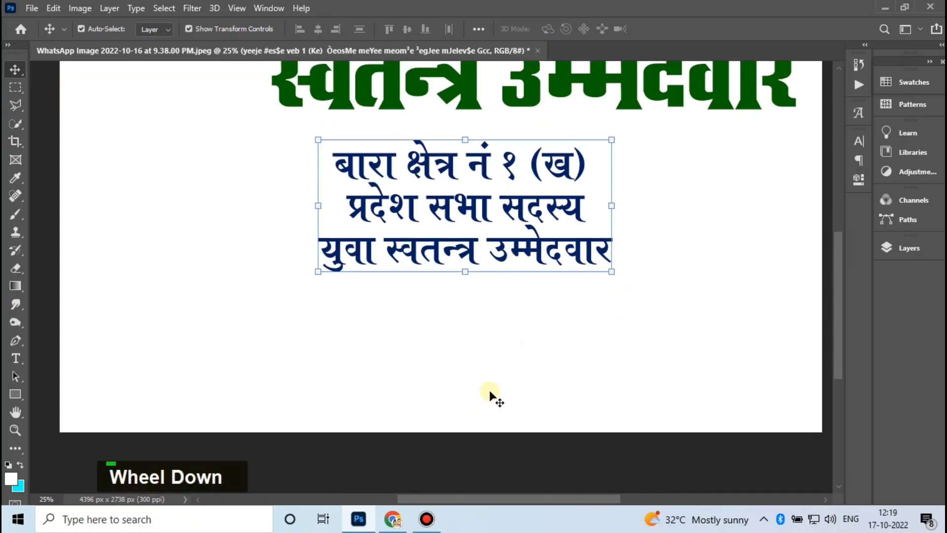
key("u")
left_click_drag(56, 366, 845, 469)
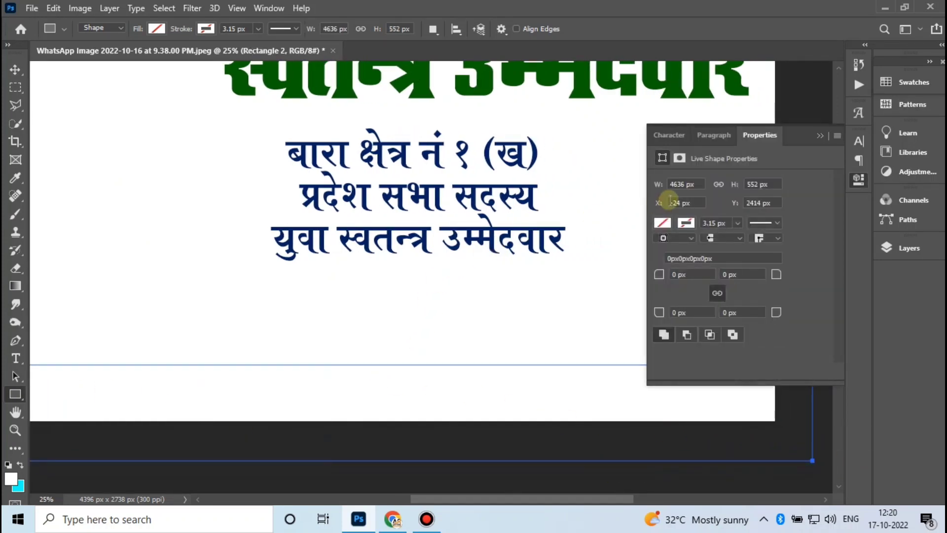
Try pink as the bottom rectangle's fill, and settle on dark blue from the recently used colors
left_click(661, 223)
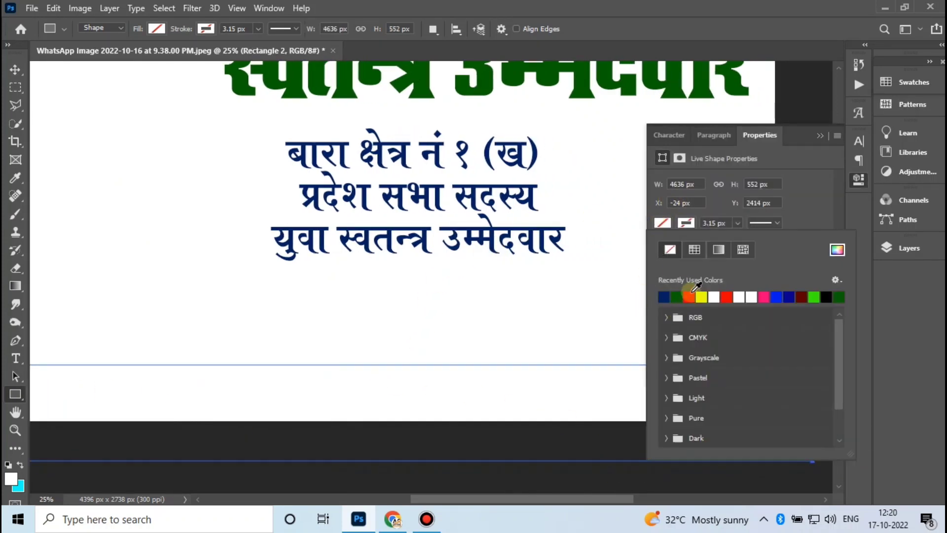
left_click(789, 296)
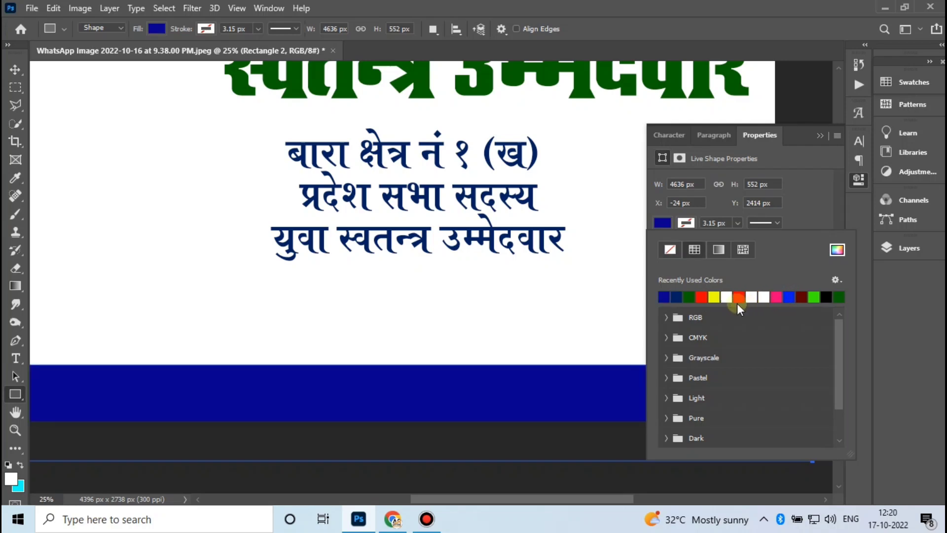
left_click(776, 296)
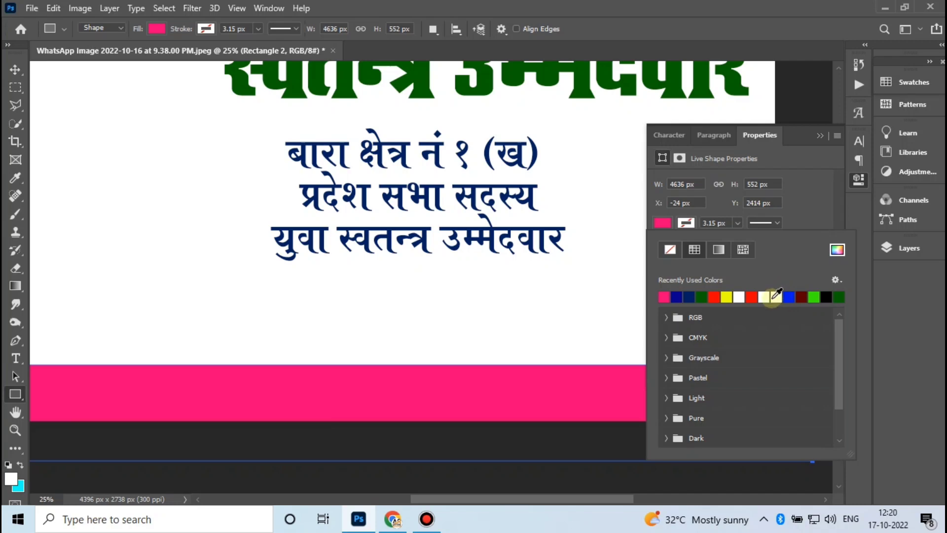
left_click(678, 296)
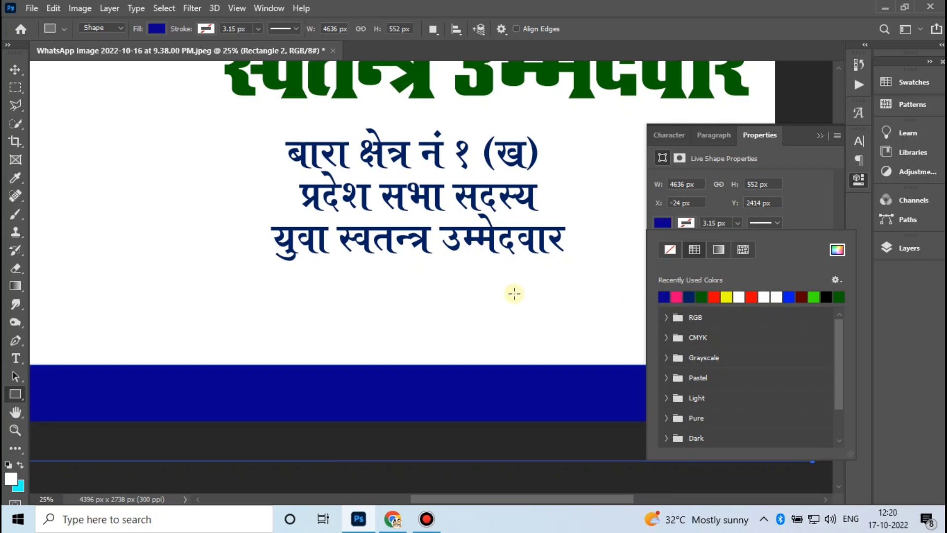
Lower the blue bottom band slightly, and move the three-line navy text about 32 px left and 65 px up
key("ctrl+minus")
key("ctrl+minus")
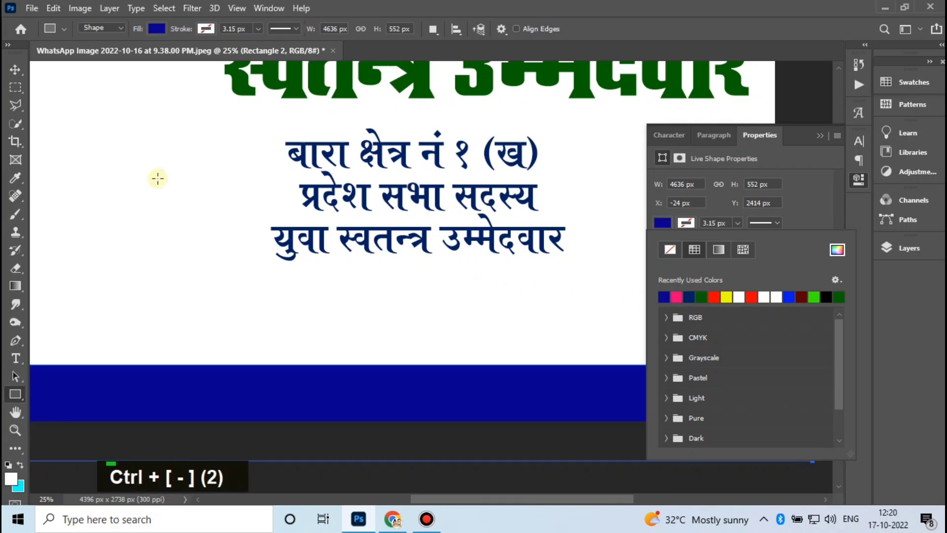
left_click(15, 69)
left_click(150, 152)
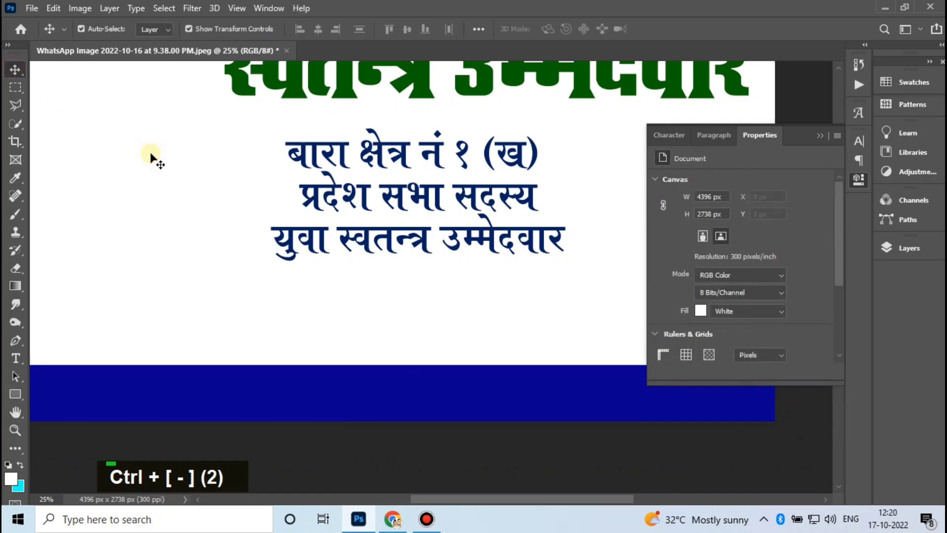
key("ctrl+minus")
key("ctrl+plus")
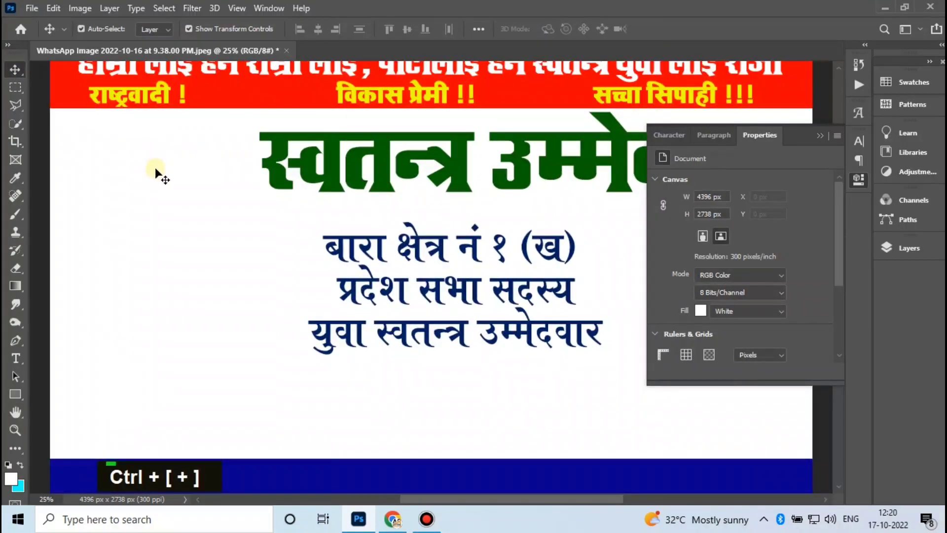
scroll(173, 201, "down", 1)
scroll(173, 202, "down", 1)
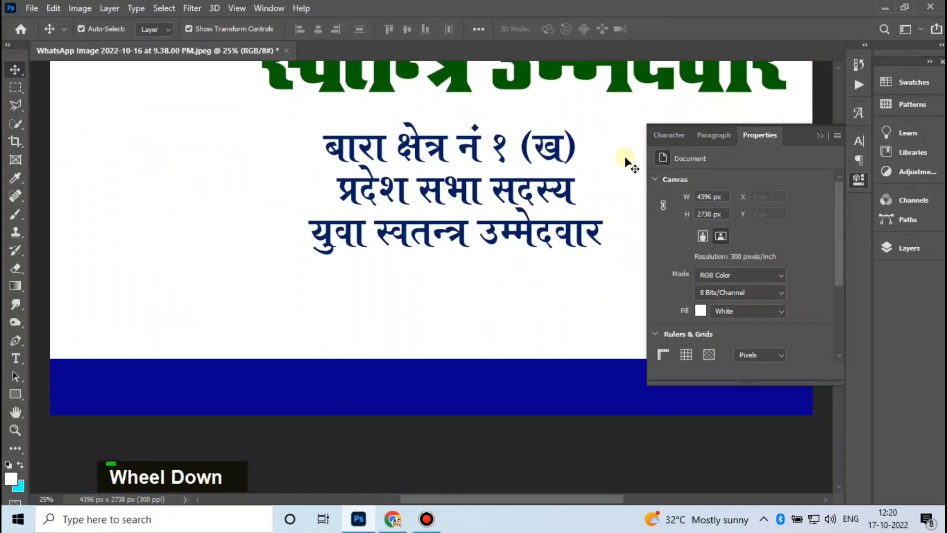
left_click(828, 137)
double_click(481, 182)
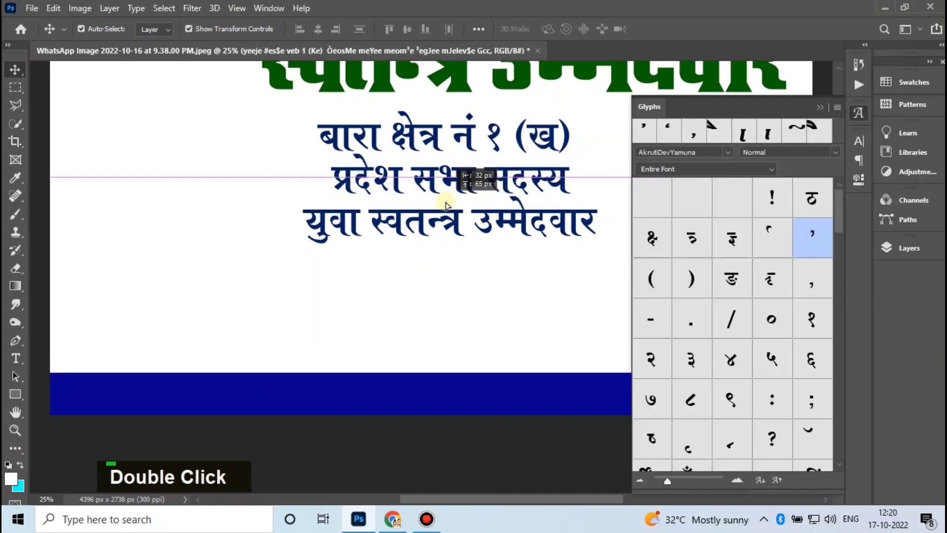
left_click(345, 334)
Place the embedded portrait "WhatsApp Image 2022-10-15 at 8.17.22 PM" from the vote folder and move it to the poster's left edge
left_click(29, 9)
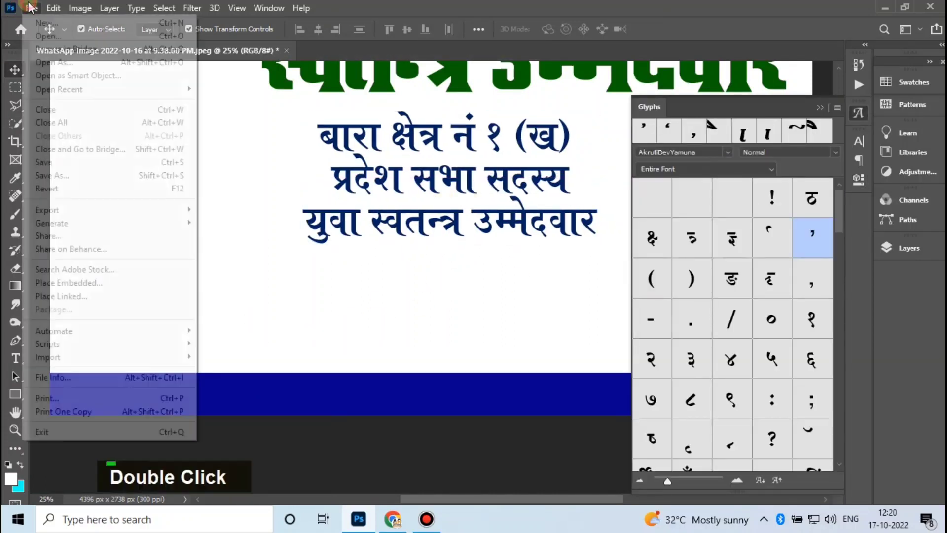
left_click(98, 280)
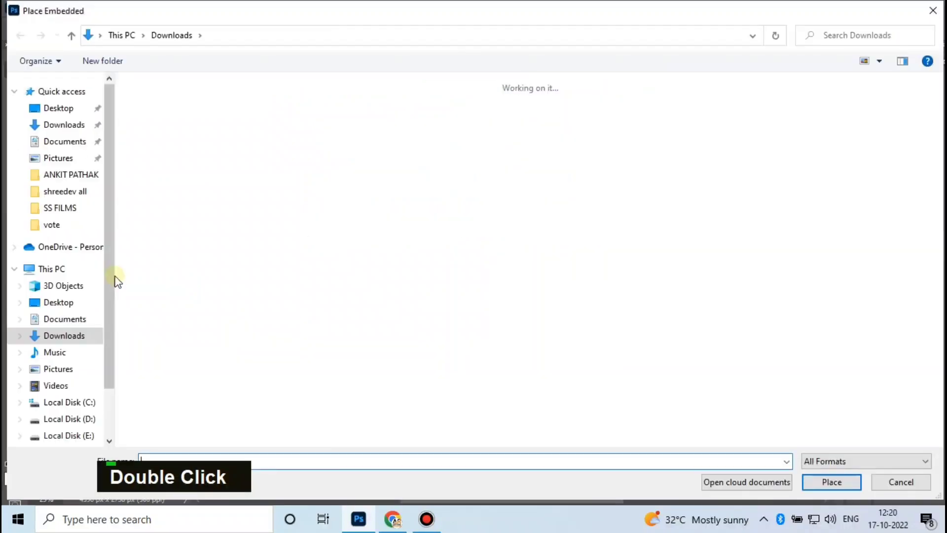
left_click(69, 229)
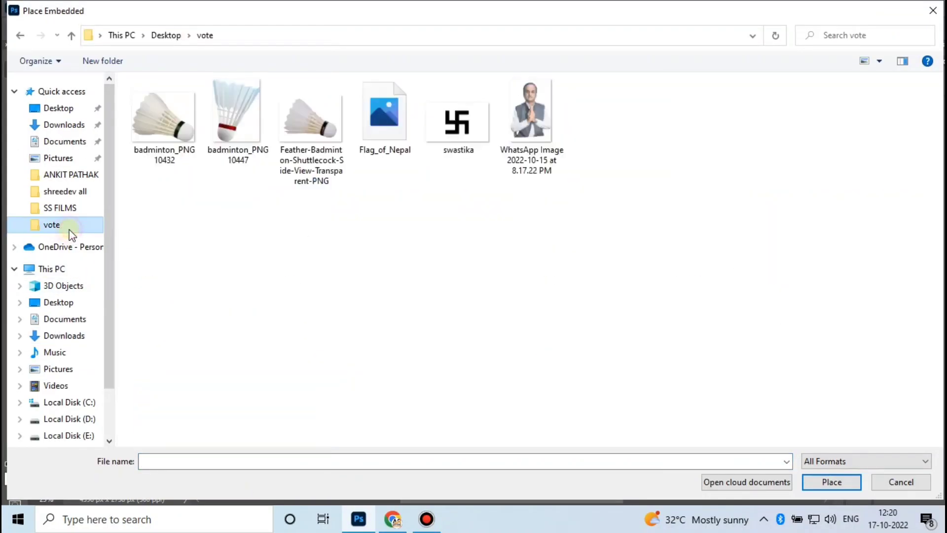
double_click(504, 175)
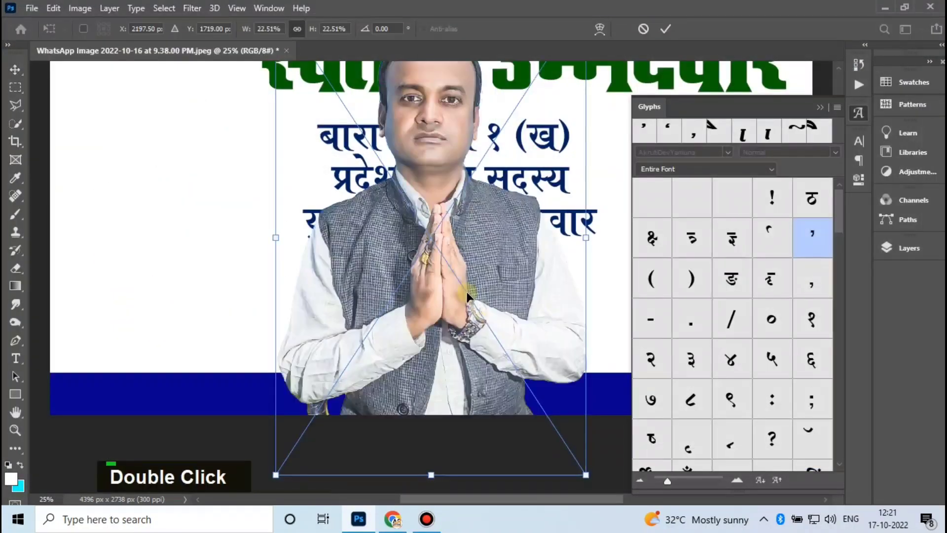
left_click_drag(286, 269, 47, 237)
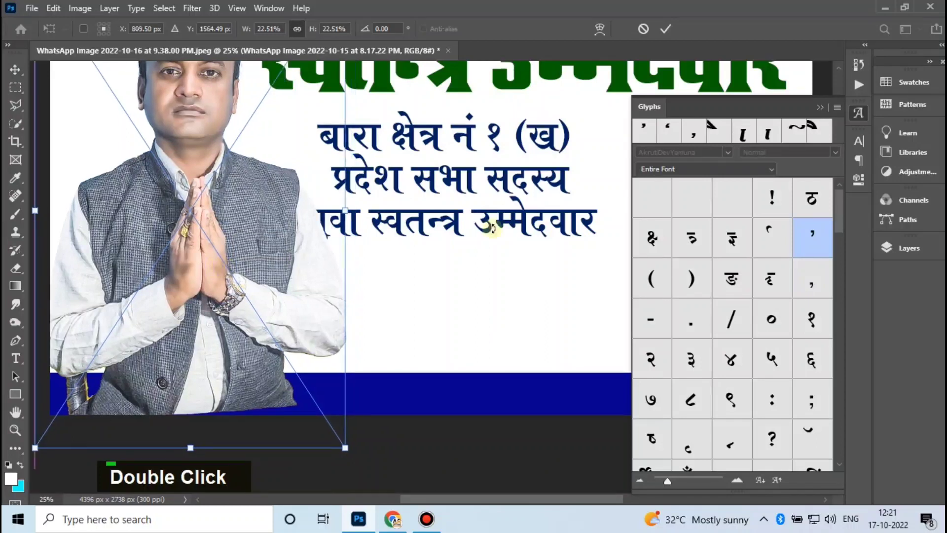
Put the portrait layer beneath the blue bottom rectangle's layer and shift the portrait slightly down and right
left_click(823, 108)
left_click(894, 250)
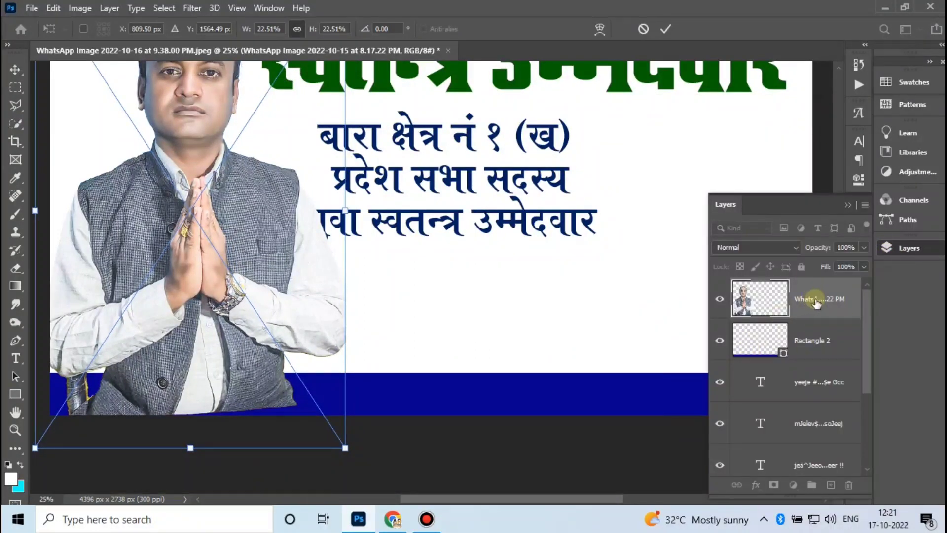
left_click_drag(806, 371, 804, 367)
scroll(201, 259, "up", 3)
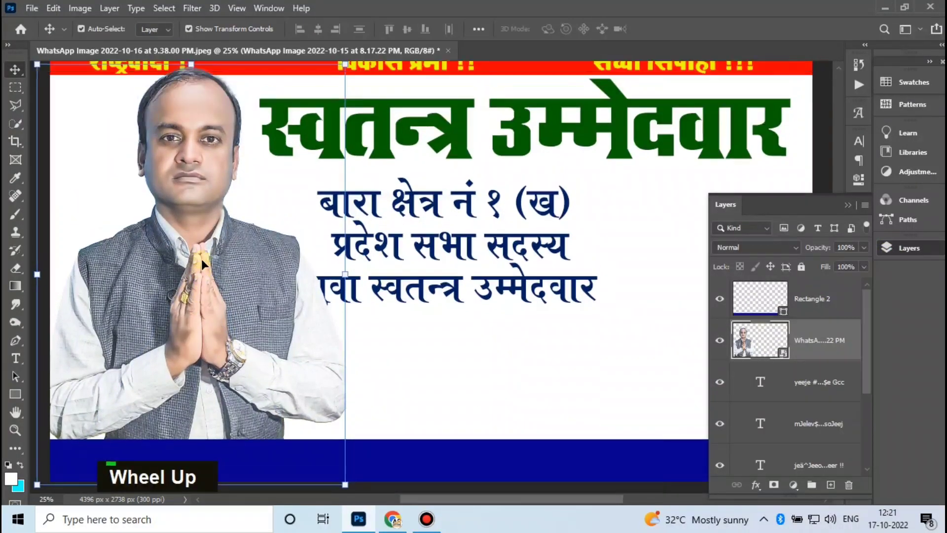
left_click_drag(208, 297, 215, 309)
Move the three-line navy text right, clear of the portrait's shoulder, and scale it down slightly from its lower-right corner
left_click(554, 272)
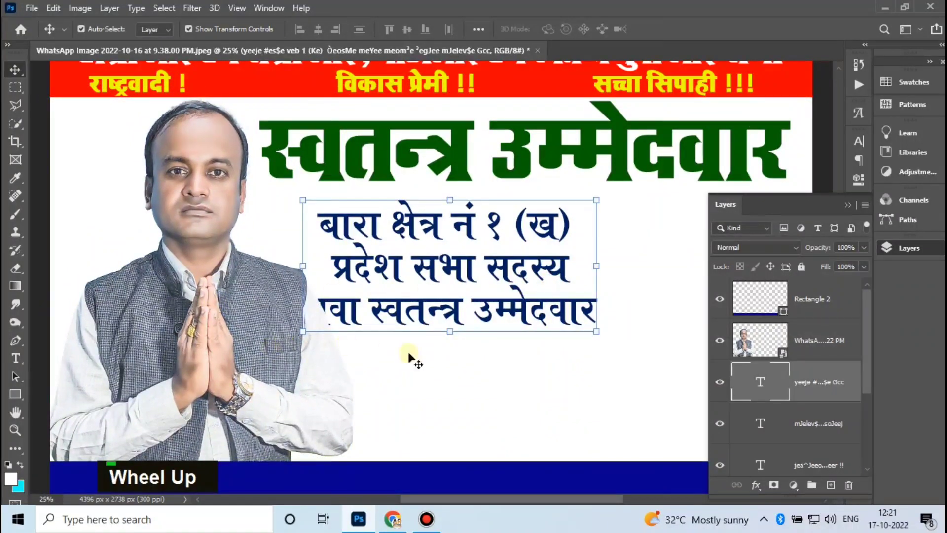
left_click_drag(458, 311, 501, 311)
scroll(575, 372, "down", 1)
left_click(575, 357)
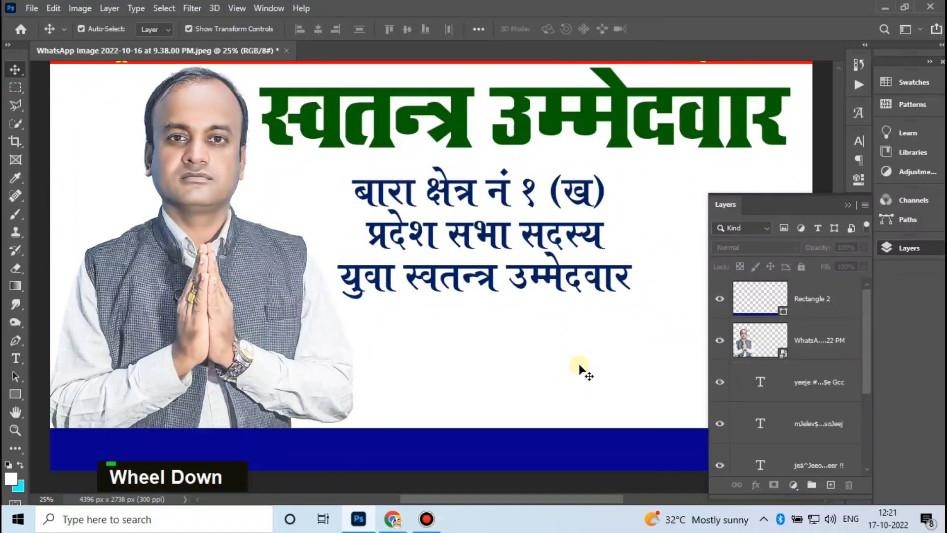
key("space")
left_click_drag(535, 347, 491, 334)
left_click(570, 282)
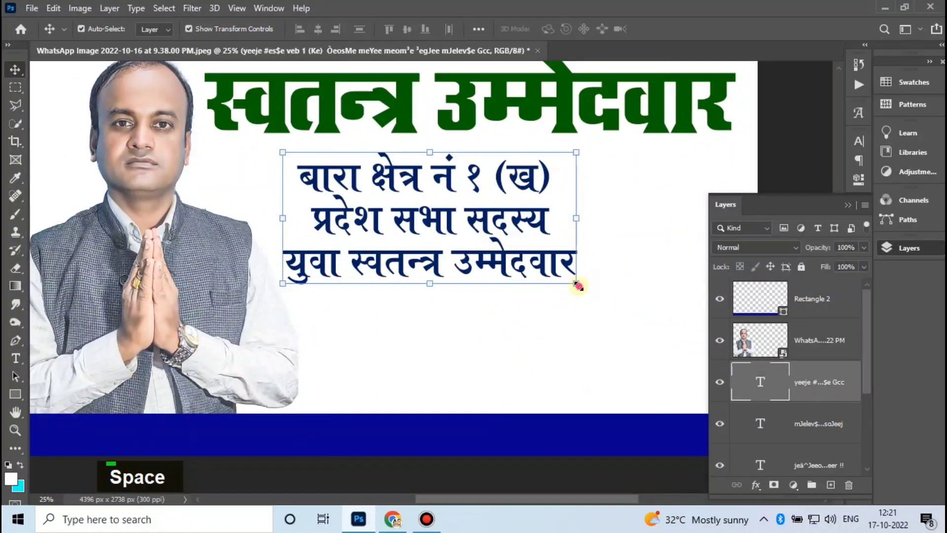
left_click_drag(577, 286, 543, 269)
key("Return")
Add the text "चुनाव चिन्ह" to the right of the three-line text and set its size to 39 pt
key("t")
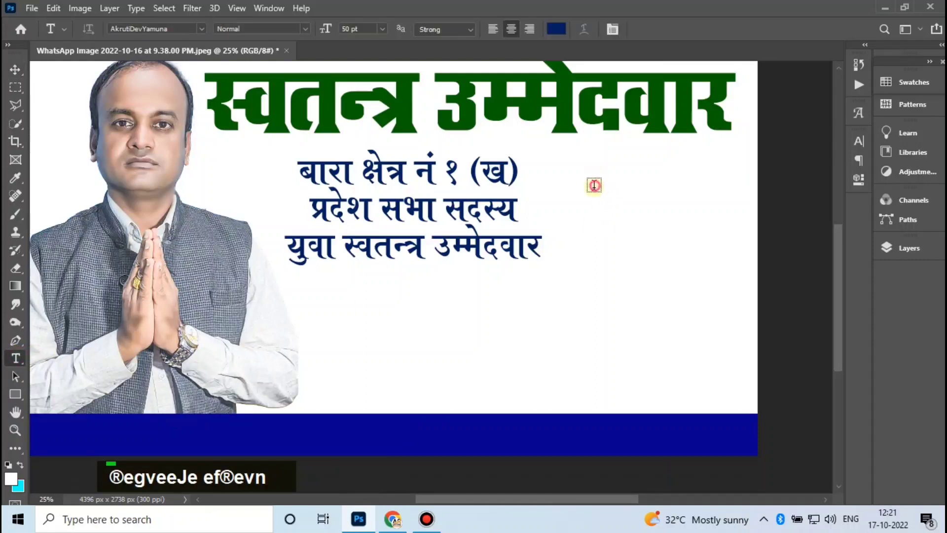
left_click(594, 185)
type("®egveeJe ef®evn")
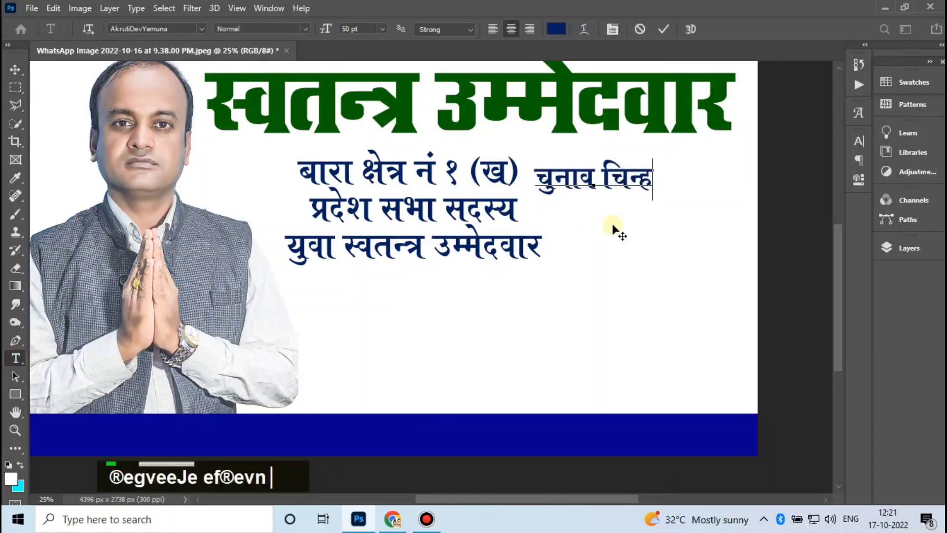
left_click_drag(540, 181, 666, 183)
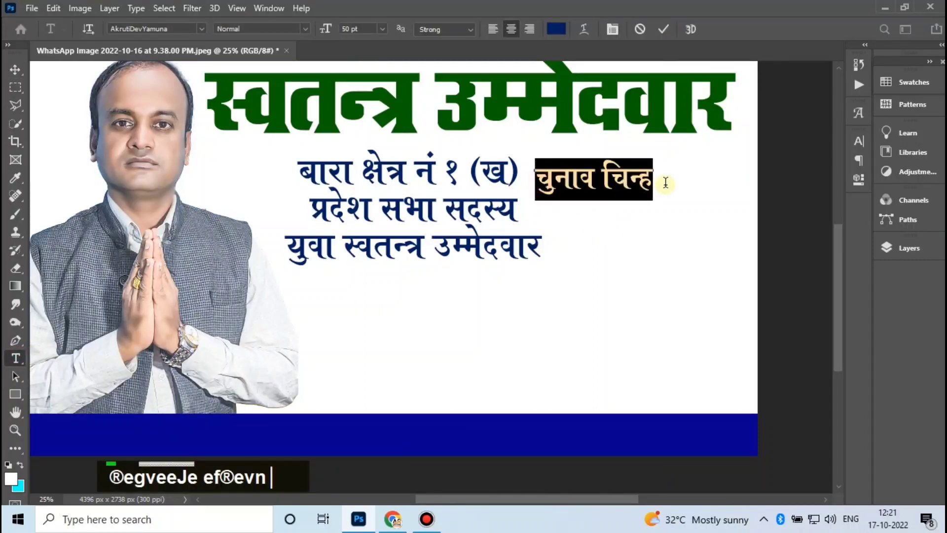
scroll(357, 37, "down", 9)
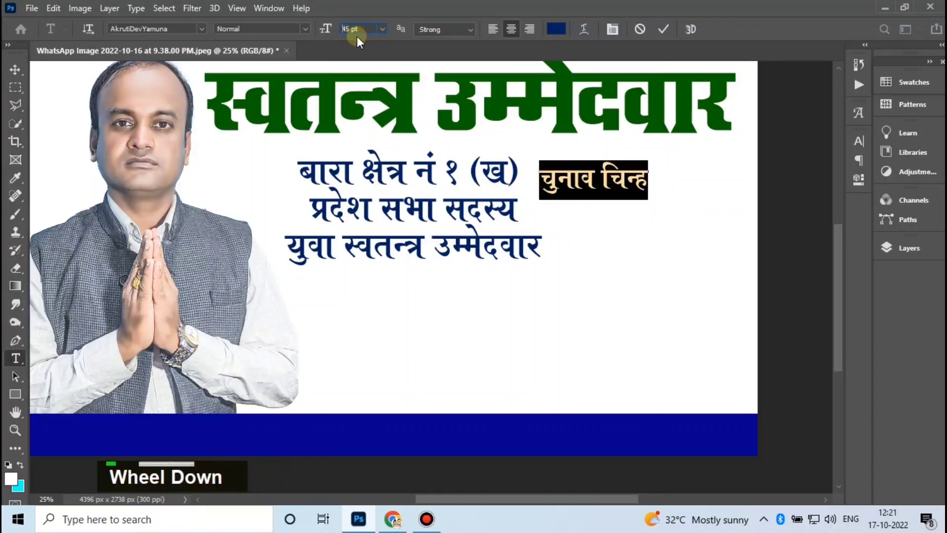
scroll(359, 38, "down", 2)
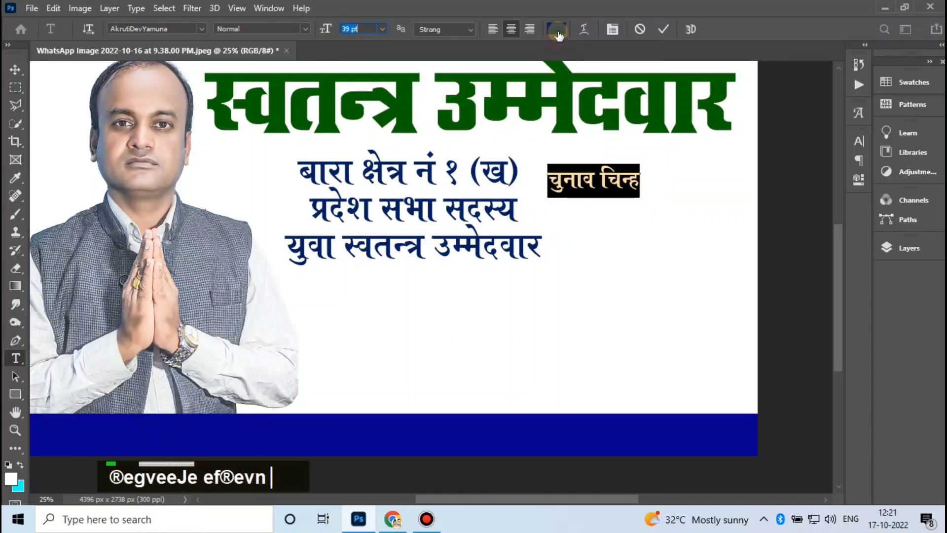
Change the "चुनाव चिन्ह" text color to bright red, ff0012, and commit the text
double_click(558, 31)
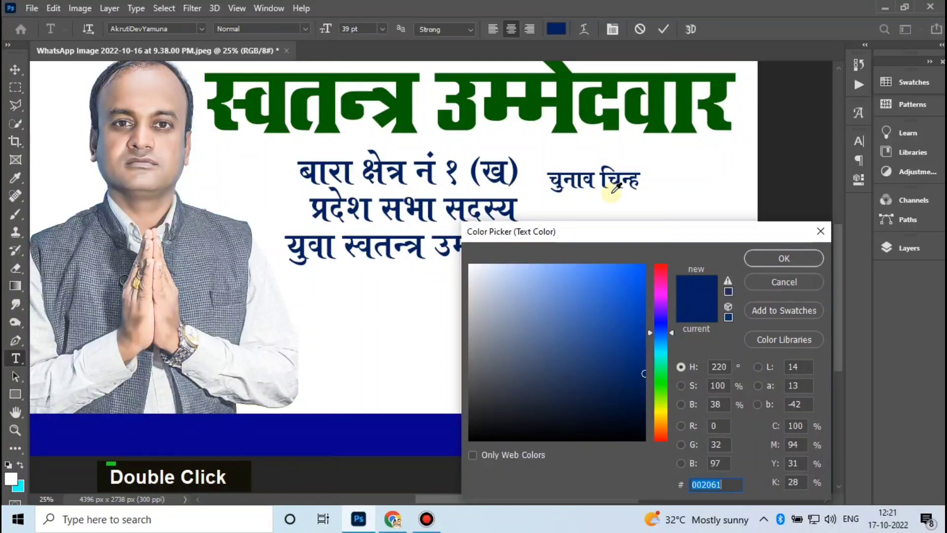
left_click(662, 268)
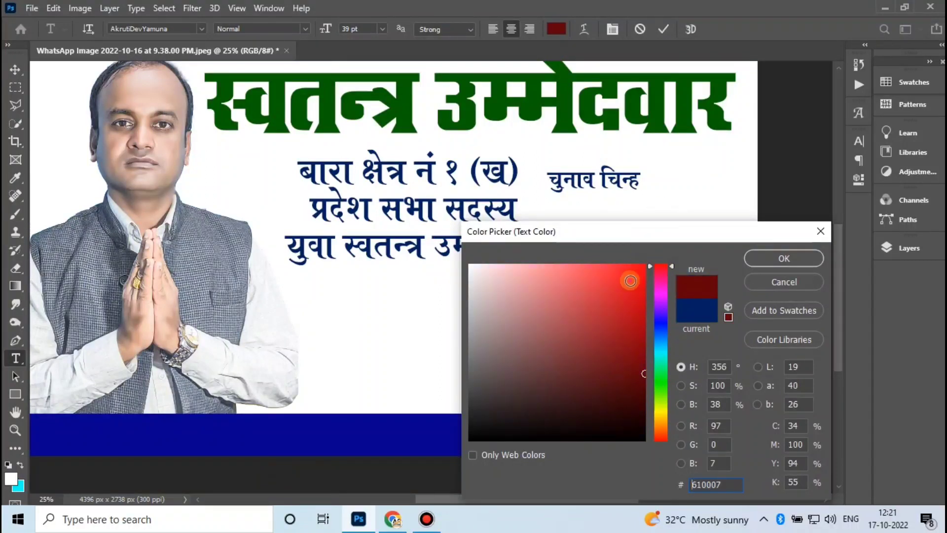
left_click(644, 265)
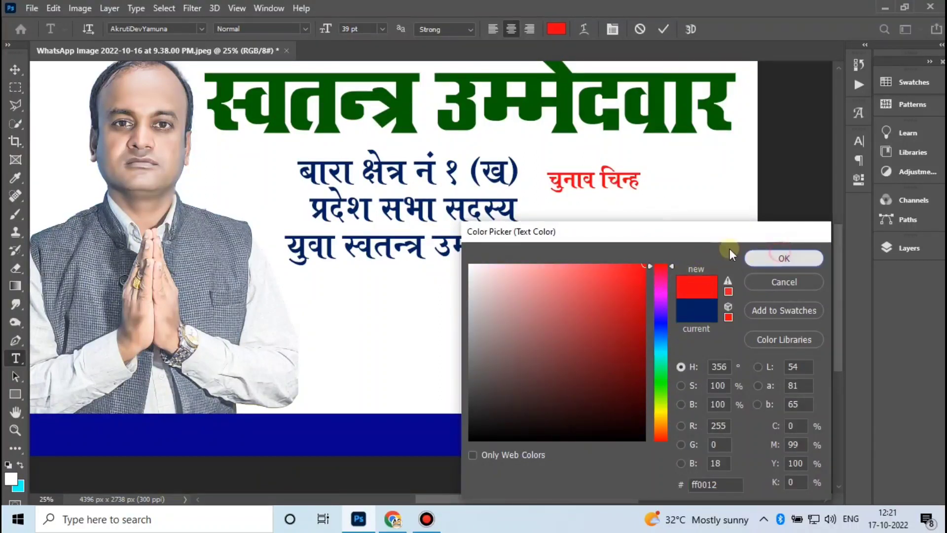
left_click(746, 258)
left_click(664, 29)
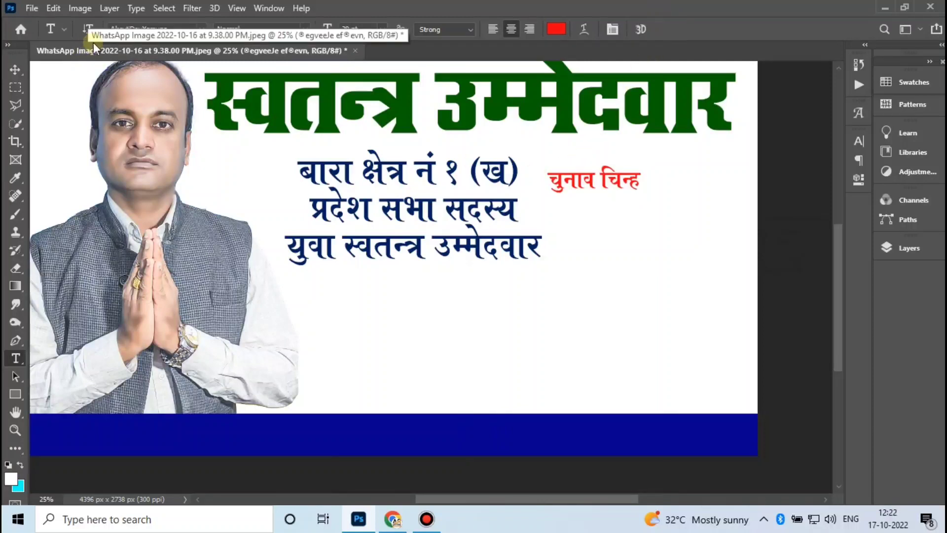
Shift the red "चुनाव चिन्ह" label slightly right and scale it down a little
left_click(14, 68)
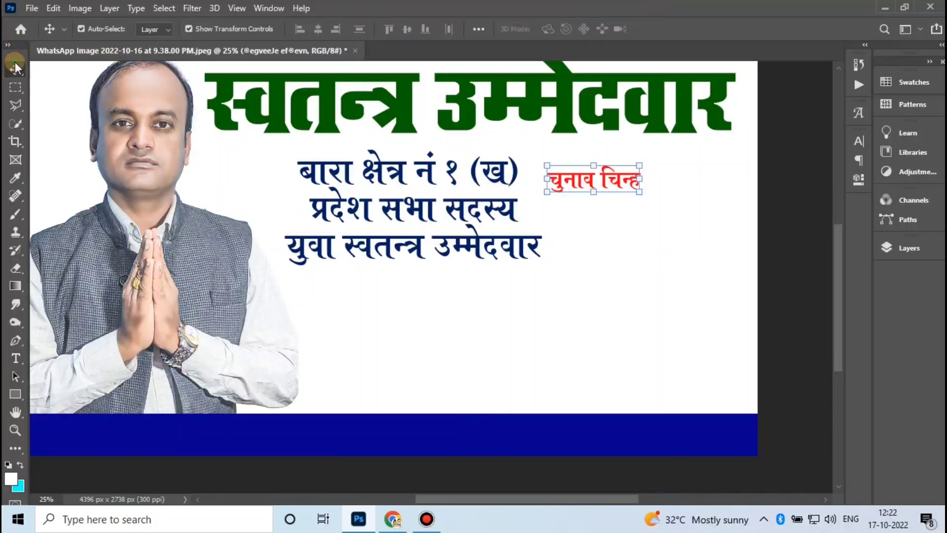
left_click_drag(576, 185, 587, 186)
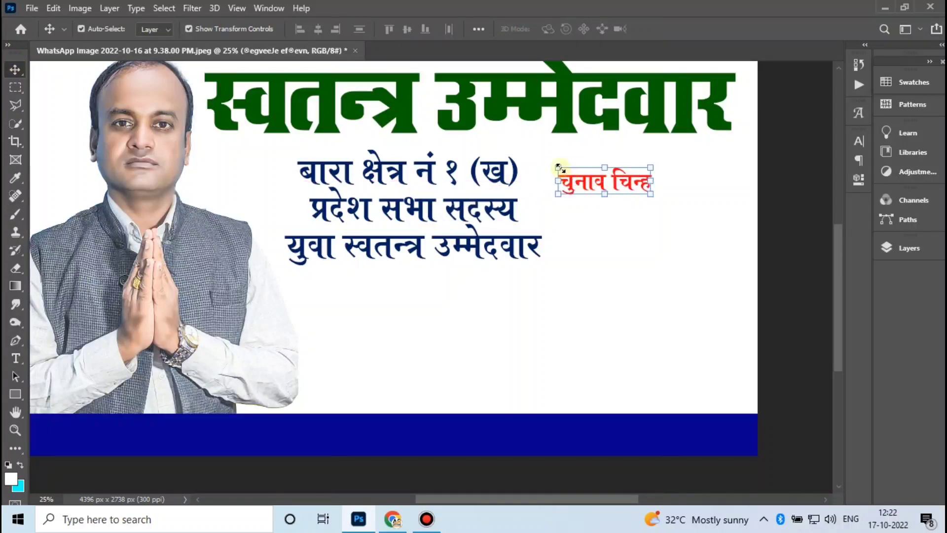
left_click(457, 182)
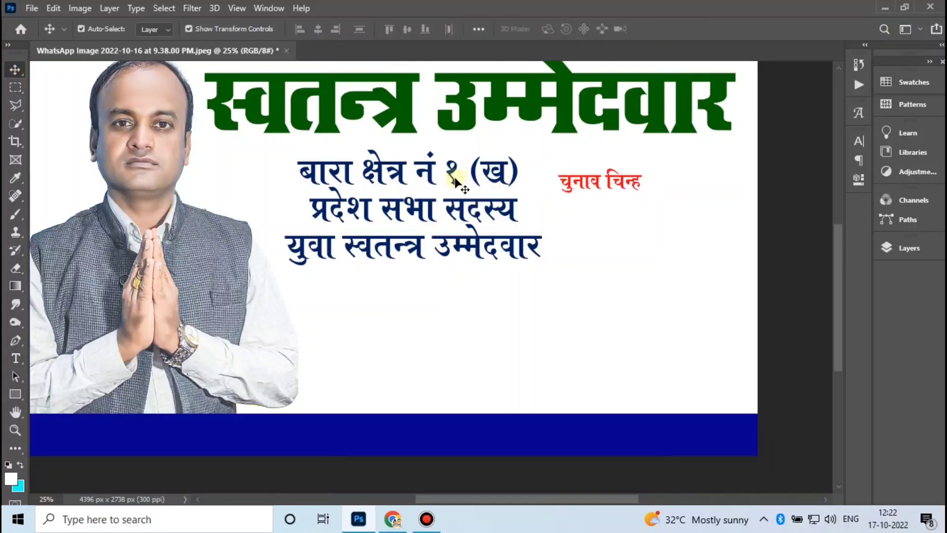
Place the embedded shuttlecock image badminton_PNG10432 from the vote folder onto the poster
left_click(29, 9)
left_click(101, 282)
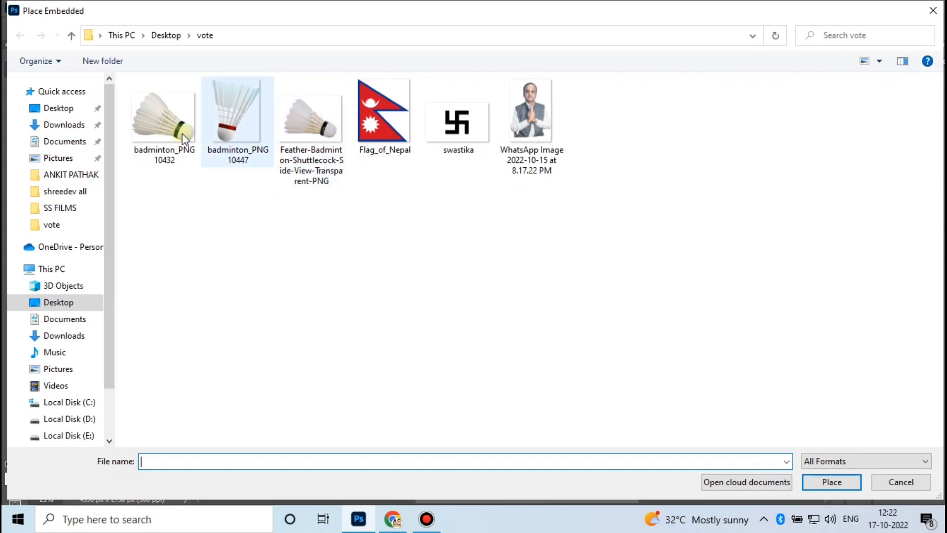
left_click(153, 131)
double_click(153, 129)
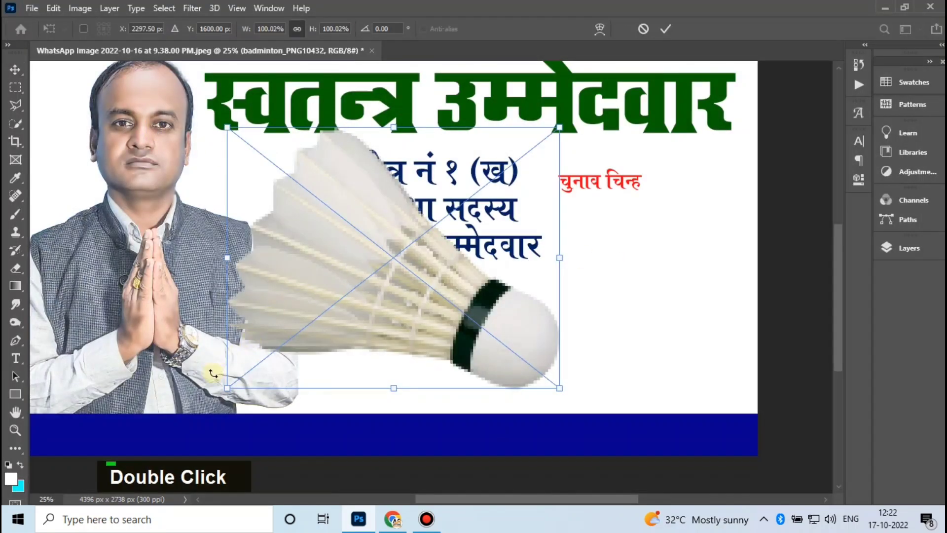
Scale the shuttlecock down to about 28%, rotate it about 15°, and position it beneath the "चुनाव चिन्ह" label
left_click_drag(223, 387, 379, 271)
left_click_drag(418, 241, 605, 270)
left_click_drag(558, 309, 600, 272)
left_click_drag(777, 138, 697, 197)
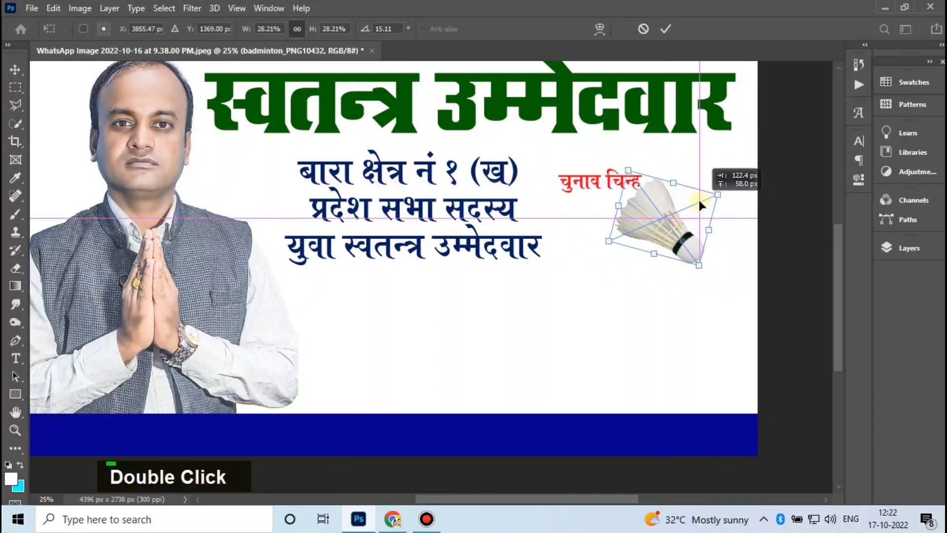
left_click_drag(654, 218, 640, 227)
left_click(669, 29)
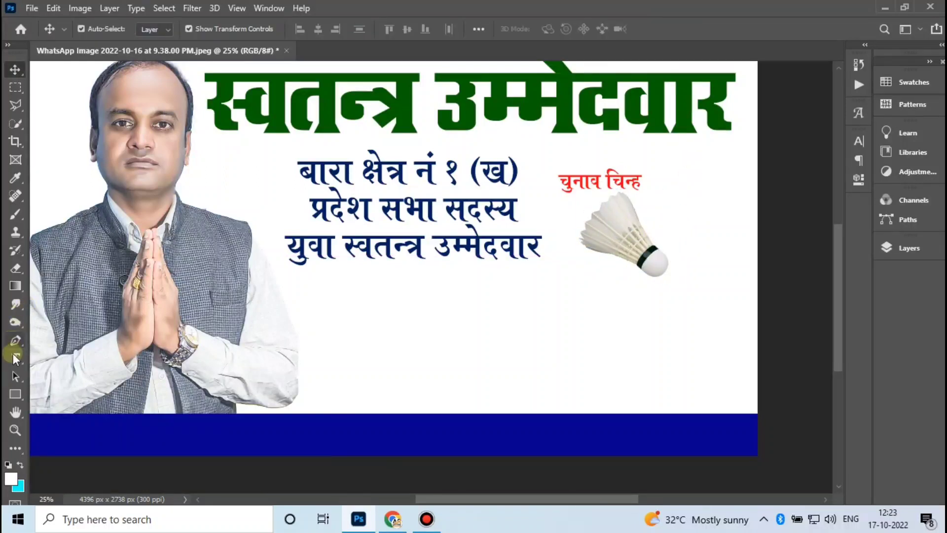
Add the red 39 pt text "कर्क छाप" and position it directly beneath the shuttlecock
key("t")
left_click(661, 229)
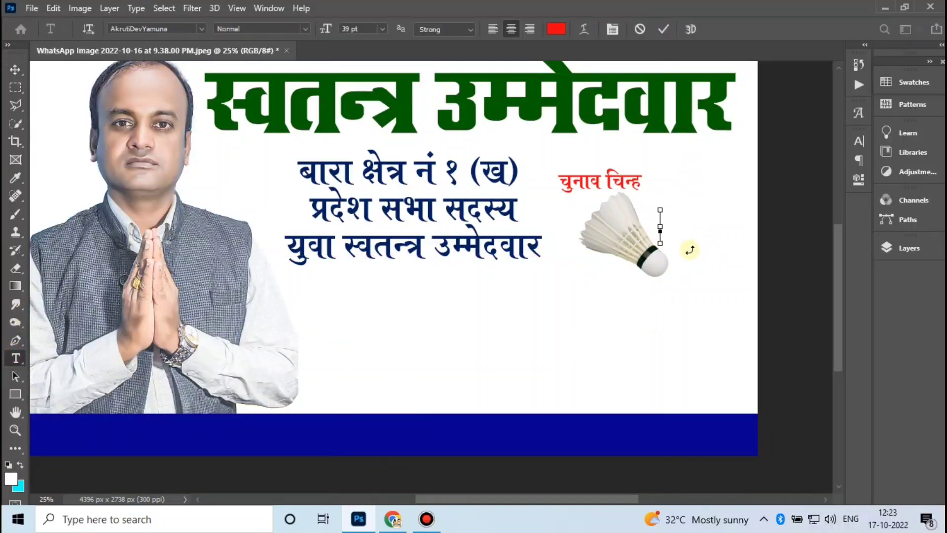
type("JeÀJe&À íeHecee")
key("BackSpace")
key("BackSpace")
key("BackSpace")
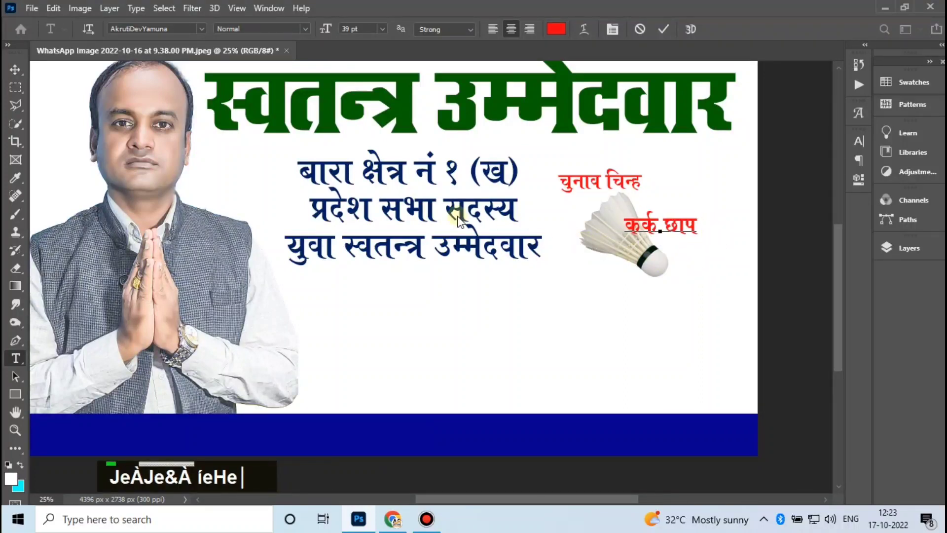
key("ctrl+a")
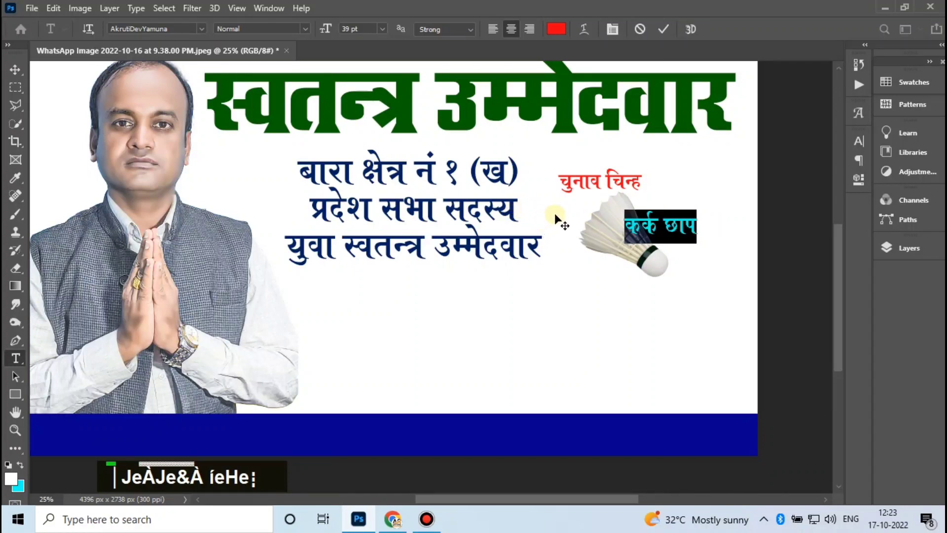
left_click_drag(714, 262, 691, 337)
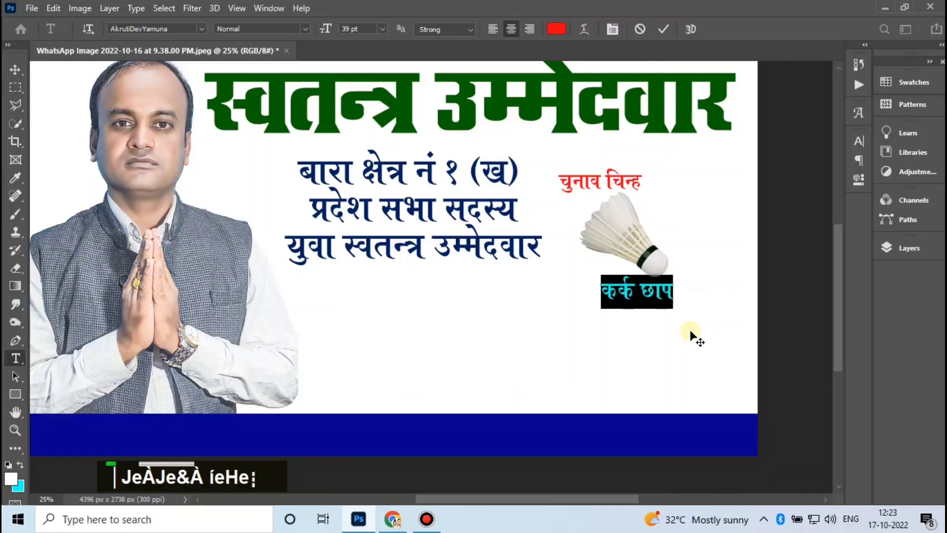
Change the font of the "कर्क छाप" text beneath the shuttlecock to AkrutiDevRaksha Bold
left_click(663, 29)
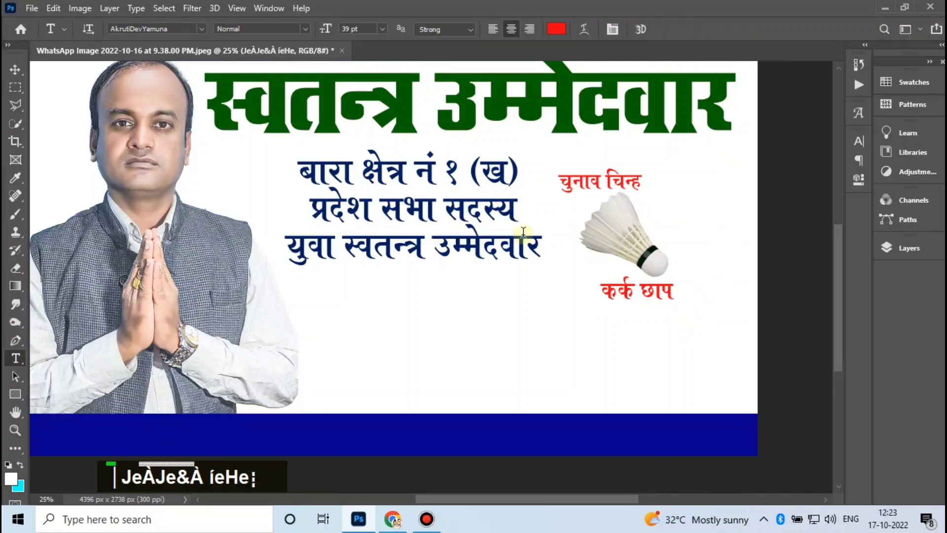
left_click(650, 295)
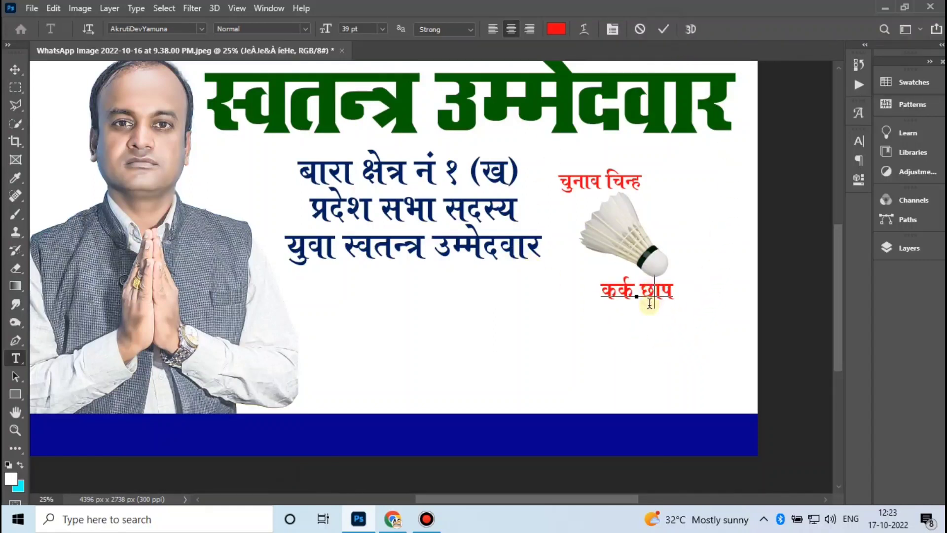
key("ctrl+a")
left_click(183, 29)
type("akru")
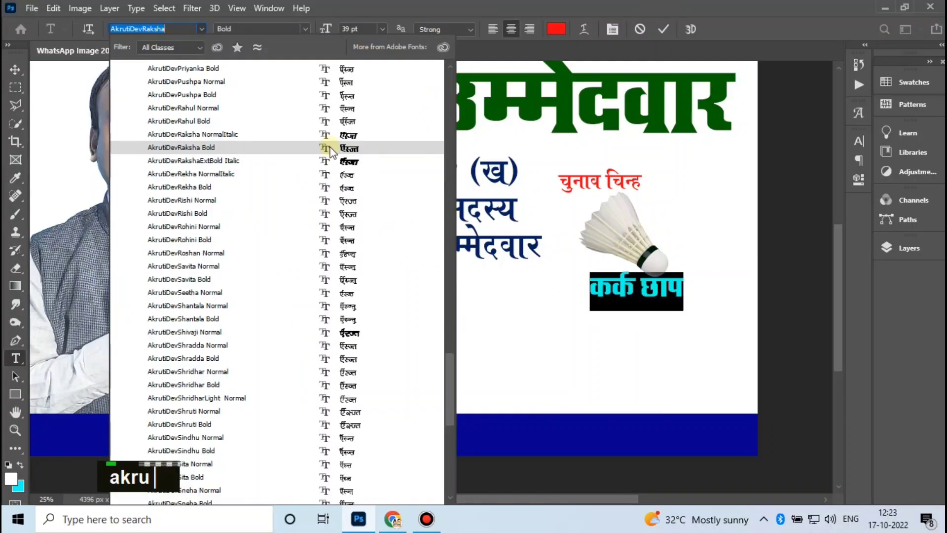
left_click(329, 148)
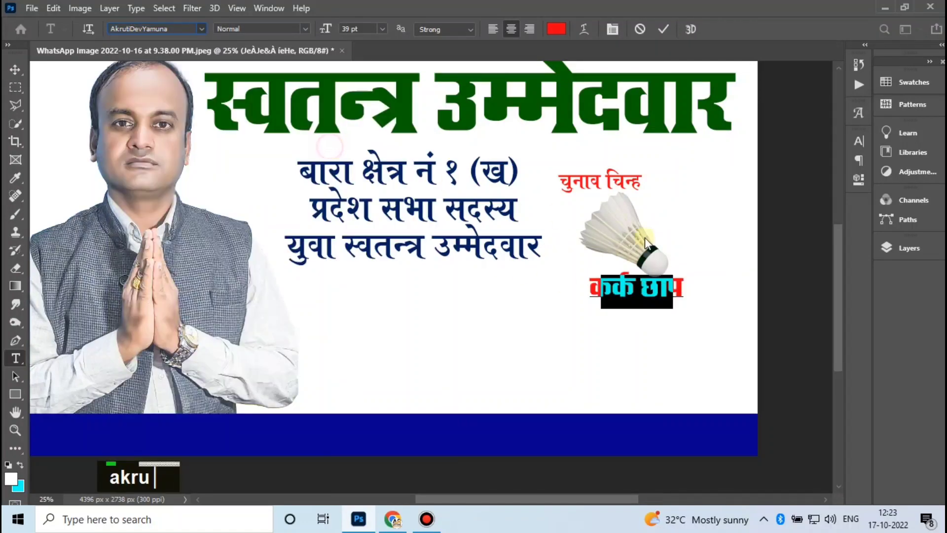
left_click(663, 29)
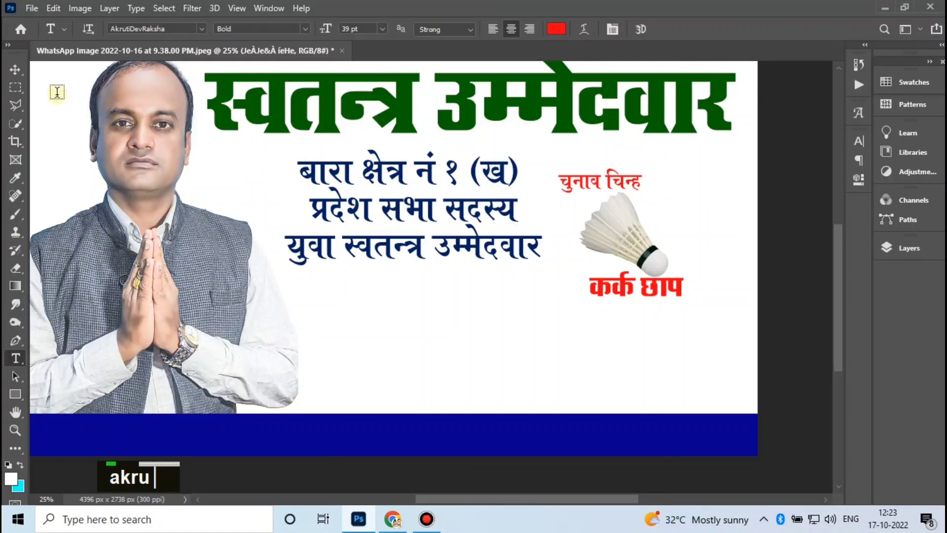
Nudge the shuttlecock image slightly upward on the poster
left_click(15, 70)
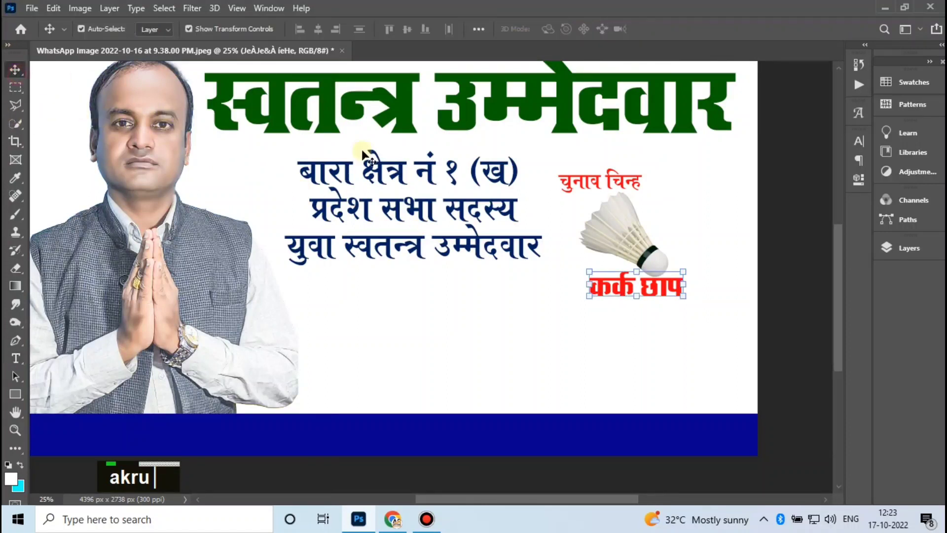
left_click(608, 220)
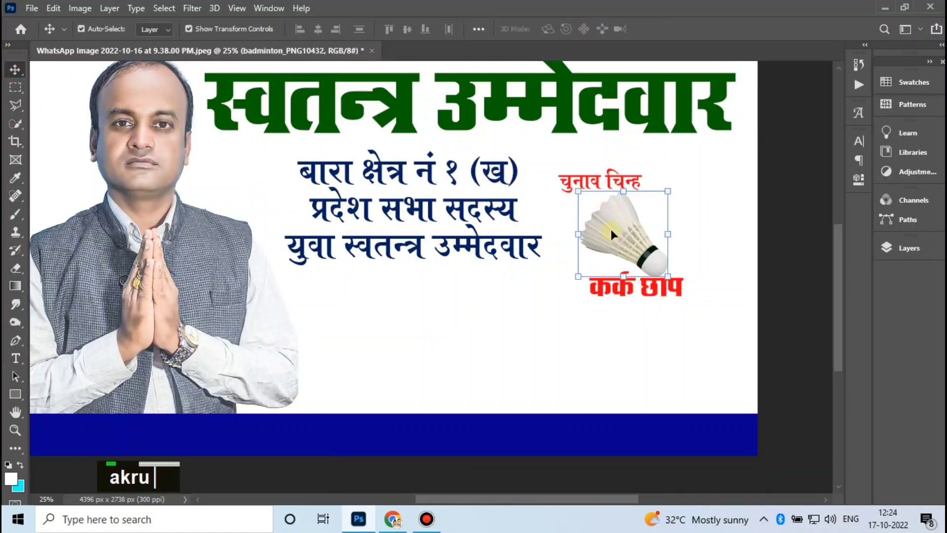
key("Up")
key("Up")
left_click(719, 236)
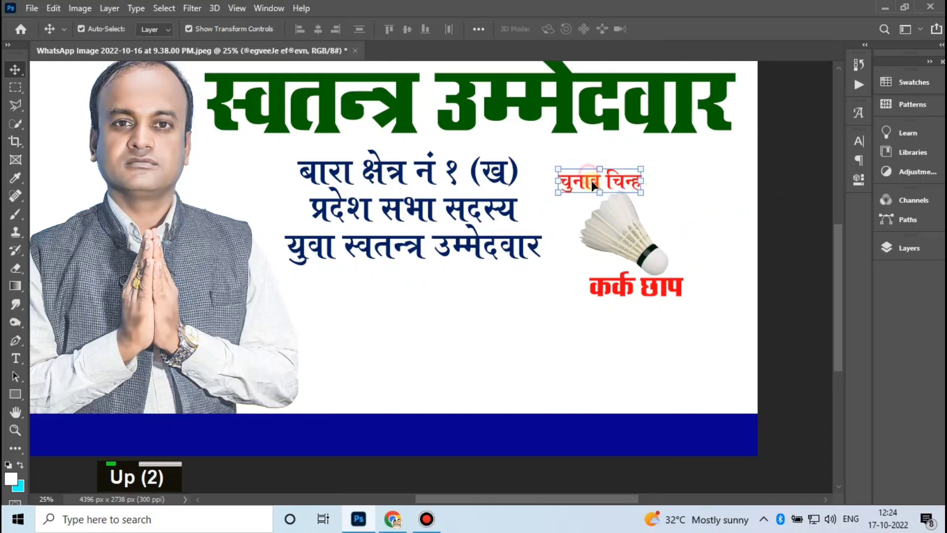
Recolor the "चुनाव चिन्ह" label above the shuttlecock to magenta c30073
double_click(591, 180)
left_click(557, 30)
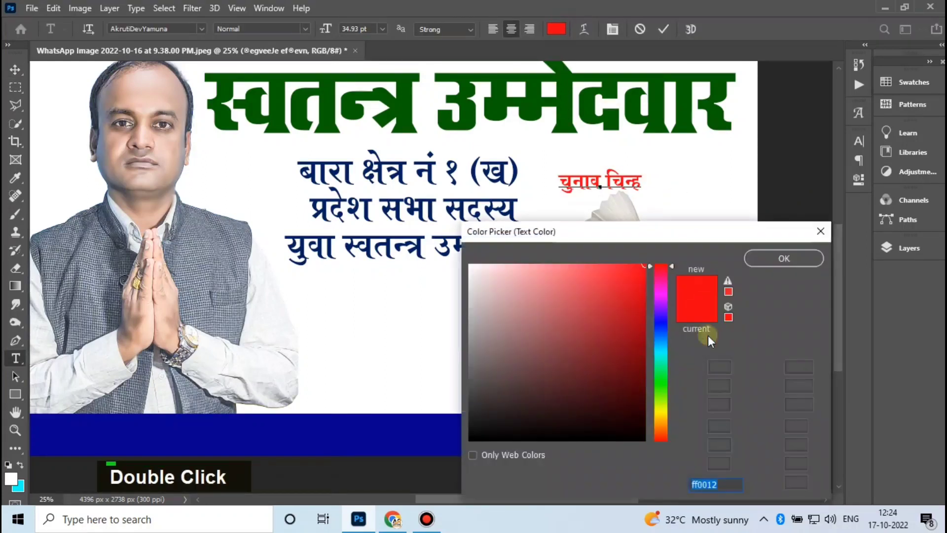
left_click(661, 281)
left_click(643, 281)
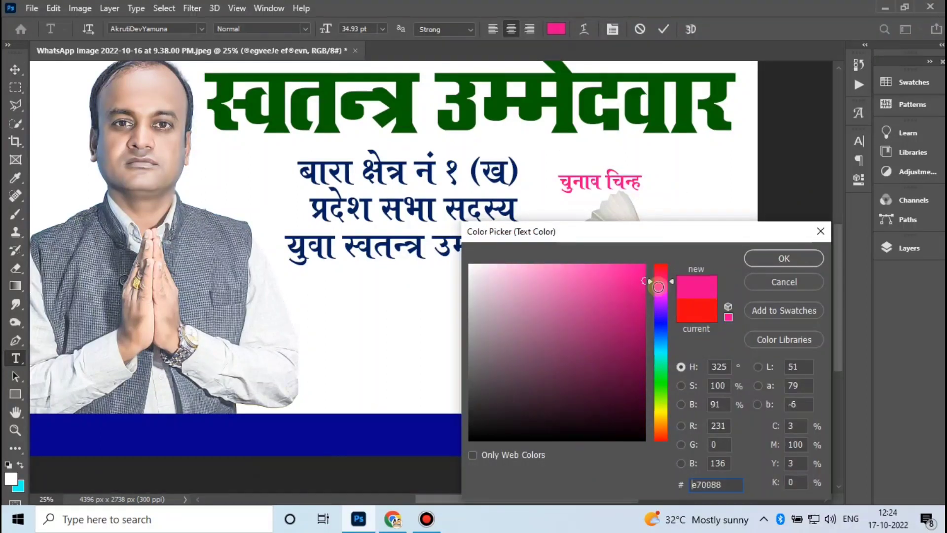
left_click(640, 308)
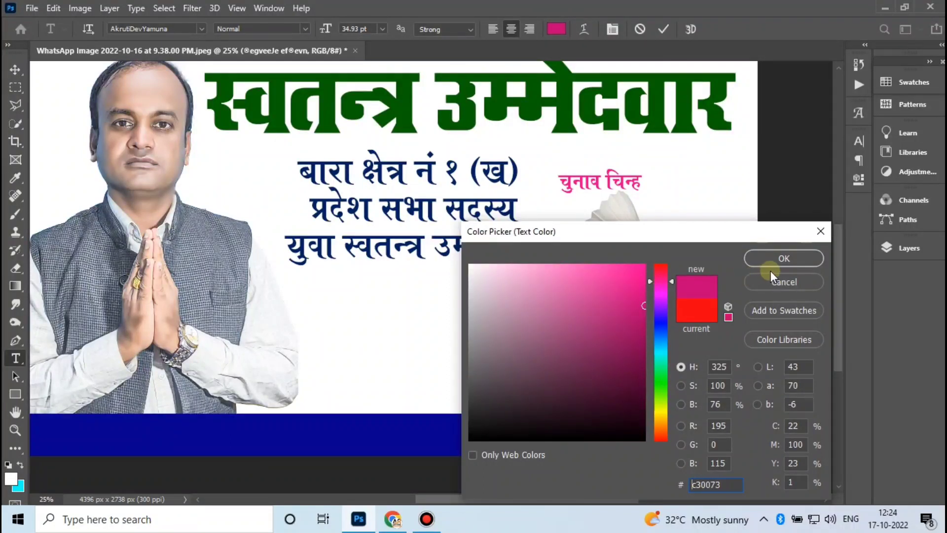
left_click(786, 259)
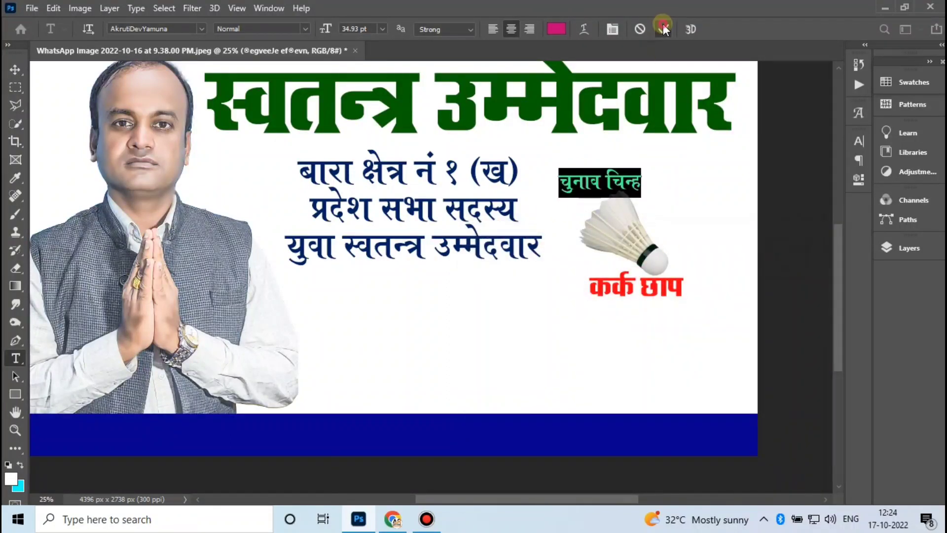
left_click(663, 30)
key("v")
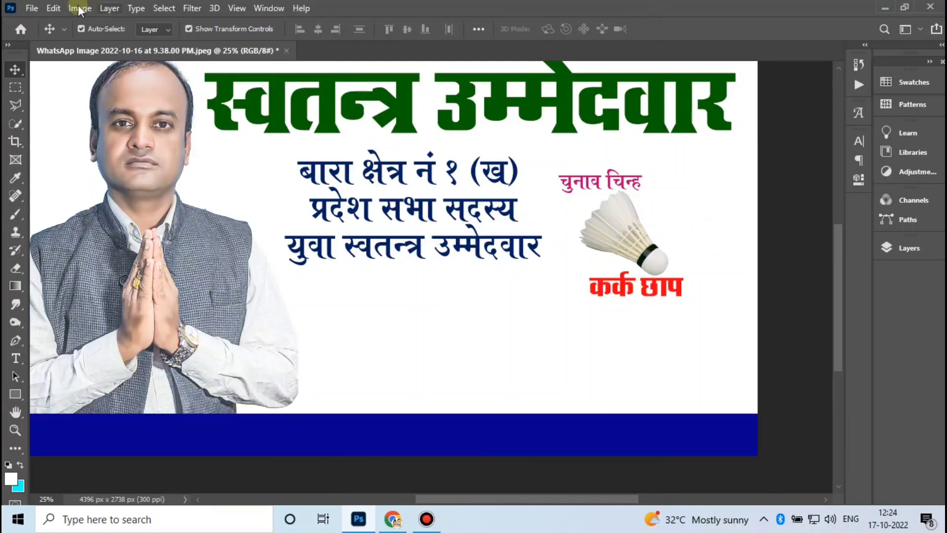
Place the embedded swastika image from the vote folder and scale it down to a little over half size
left_click(32, 8)
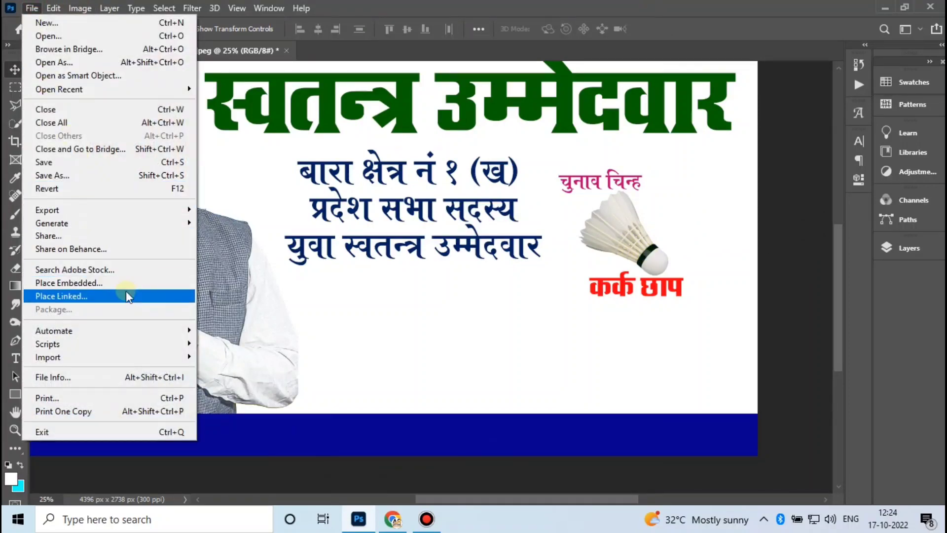
left_click(69, 282)
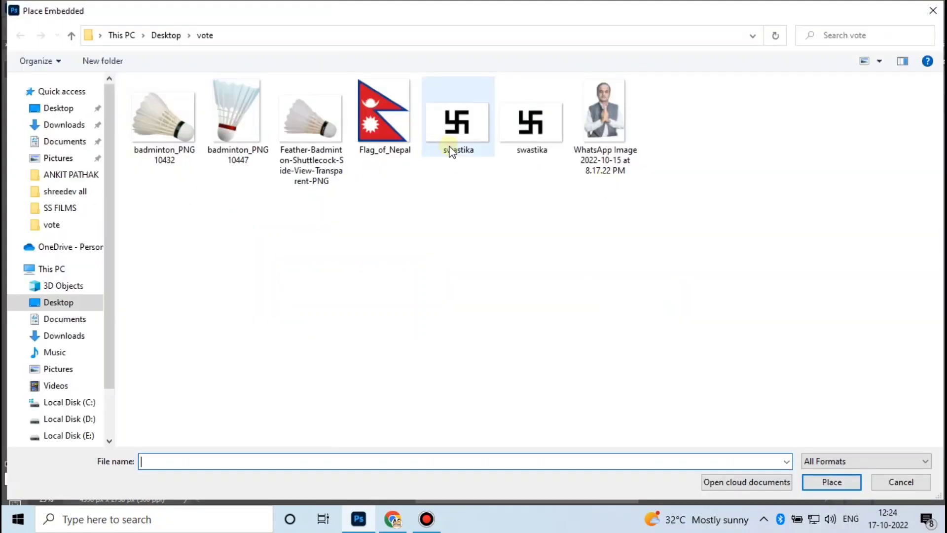
left_click(473, 140)
double_click(474, 140)
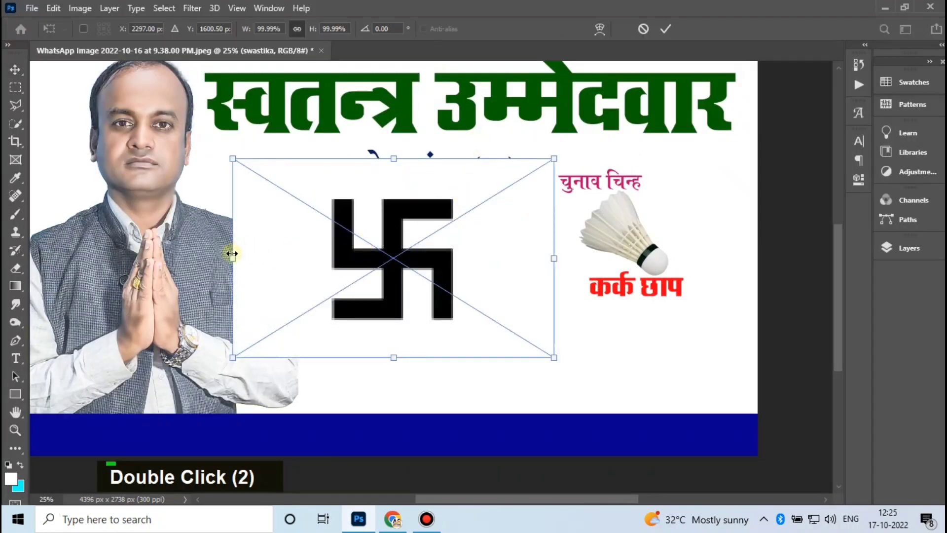
left_click_drag(233, 253, 365, 257)
left_click(667, 28)
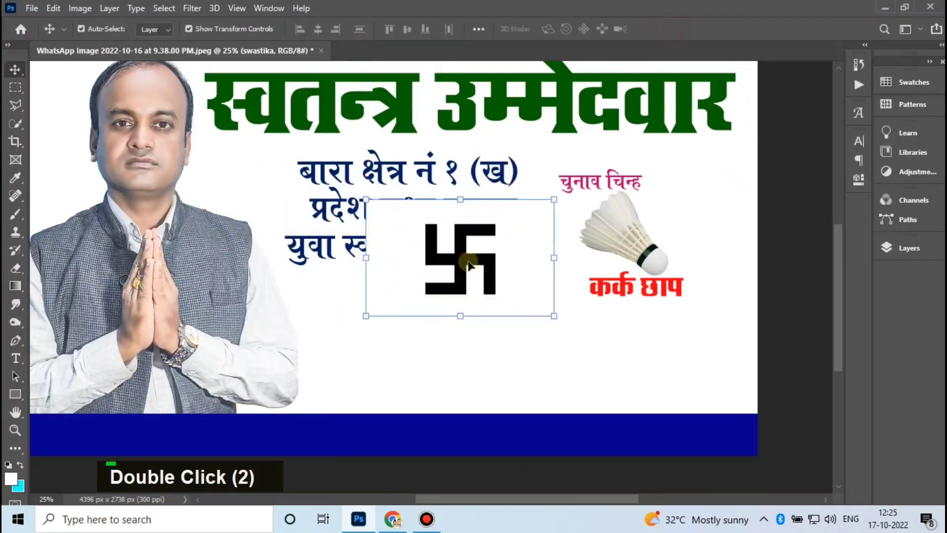
Make a circular selection around the swastika and rasterize its layer
left_click_drag(441, 237, 550, 346)
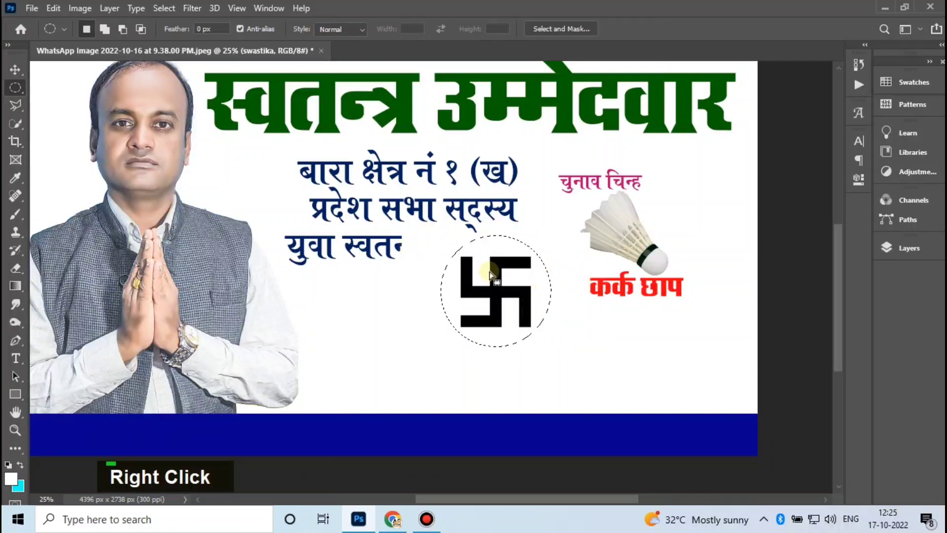
key("ctrl+x")
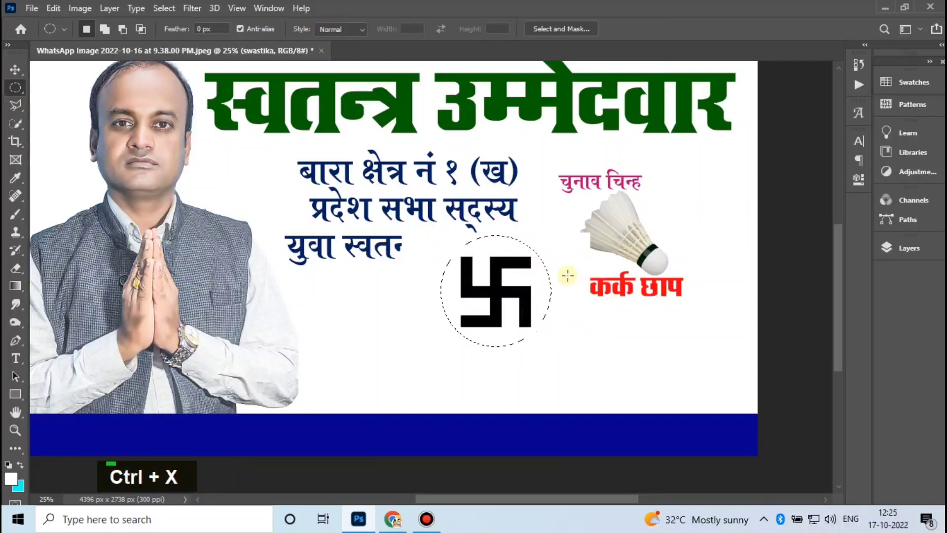
left_click(881, 252)
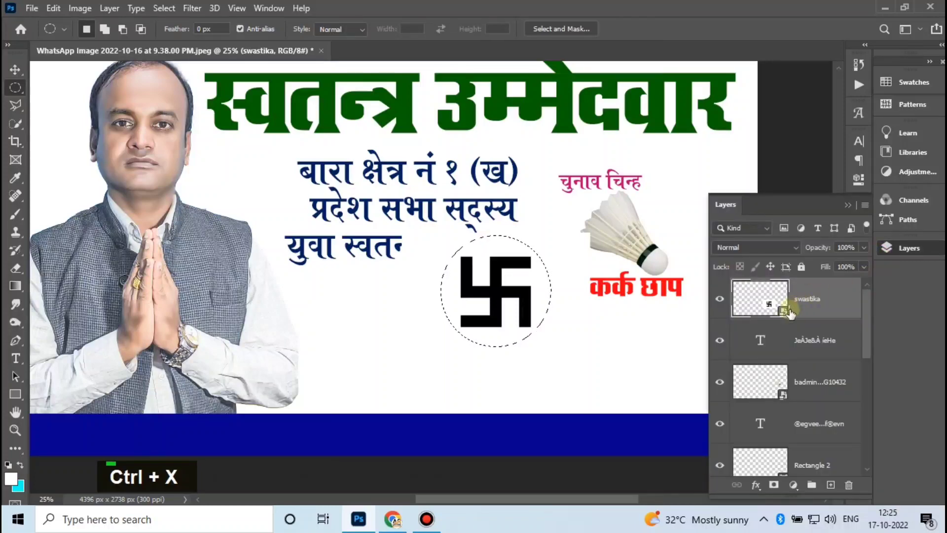
right_click(812, 301)
left_click(656, 257)
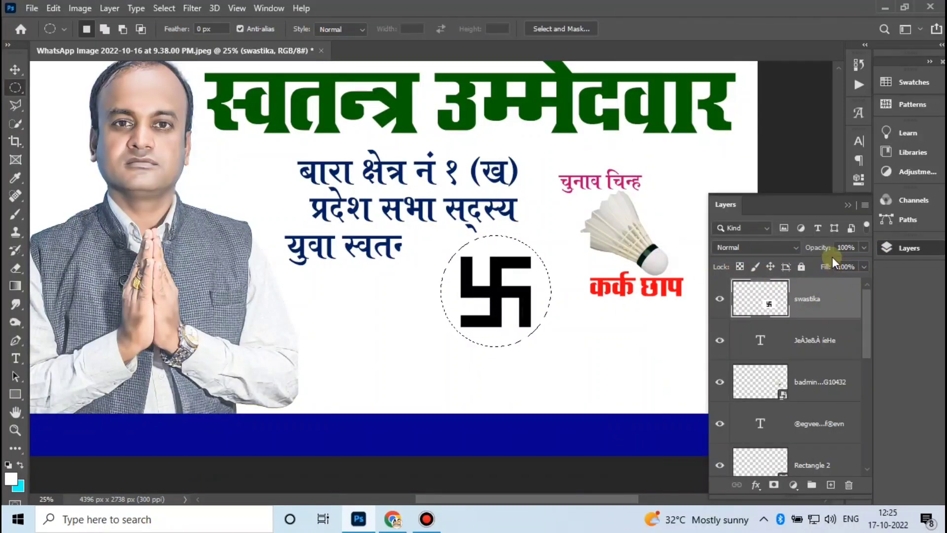
left_click(838, 211)
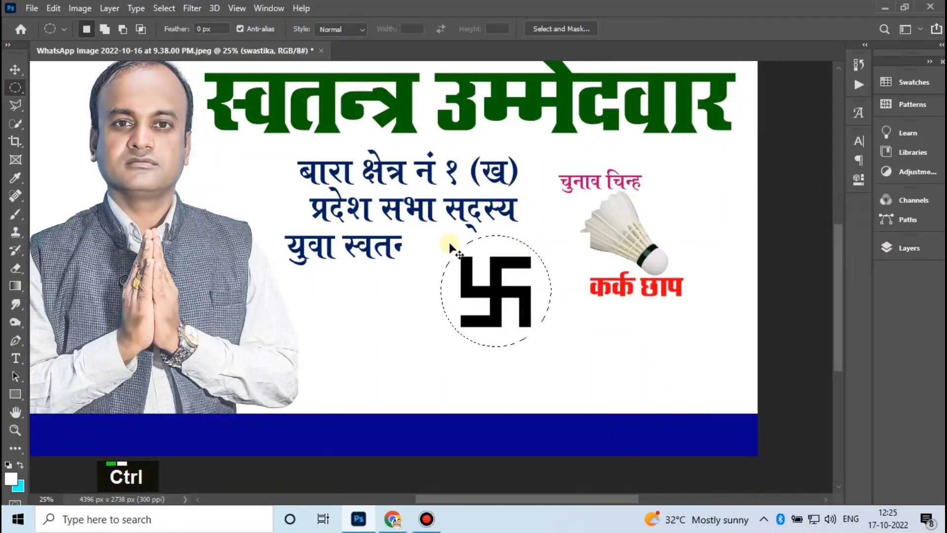
Cut out the circled swastika, delete what remains of its layer, and paste the cut-out back
key("ctrl+x")
key("Delete")
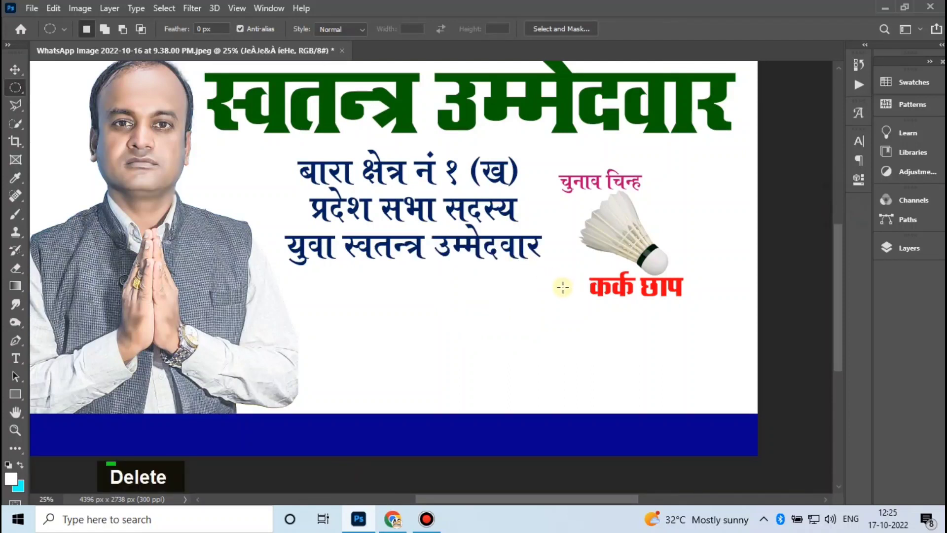
key("ctrl+v")
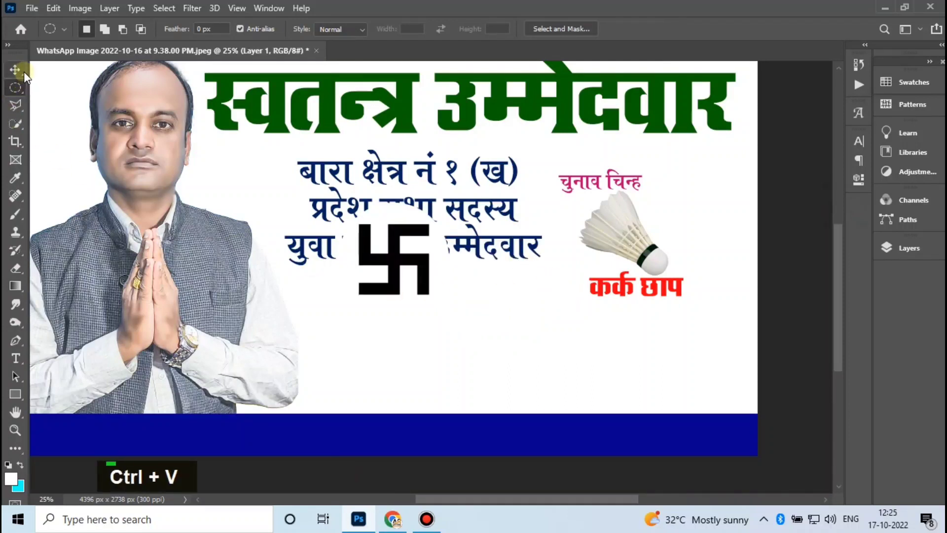
Scale the circular swastika cut-out to about 33% and position it just right of the shuttlecock
key("v")
left_click_drag(418, 283, 687, 231)
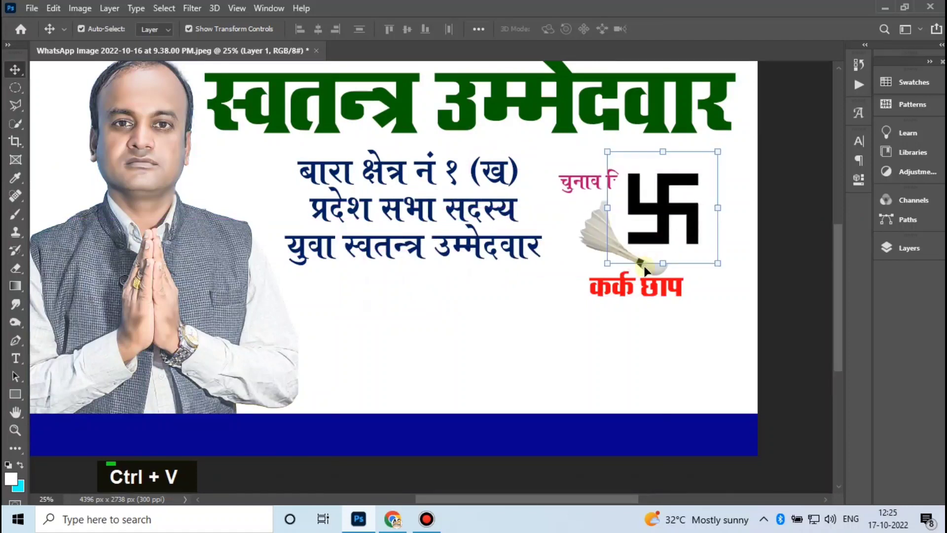
left_click_drag(665, 264, 665, 235)
mouse_move(666, 198)
left_mouse_down()
mouse_move(692, 218)
mouse_move(676, 208)
left_mouse_up()
Add a black outside Stroke layer style to the circular swastika layer
left_click(896, 248)
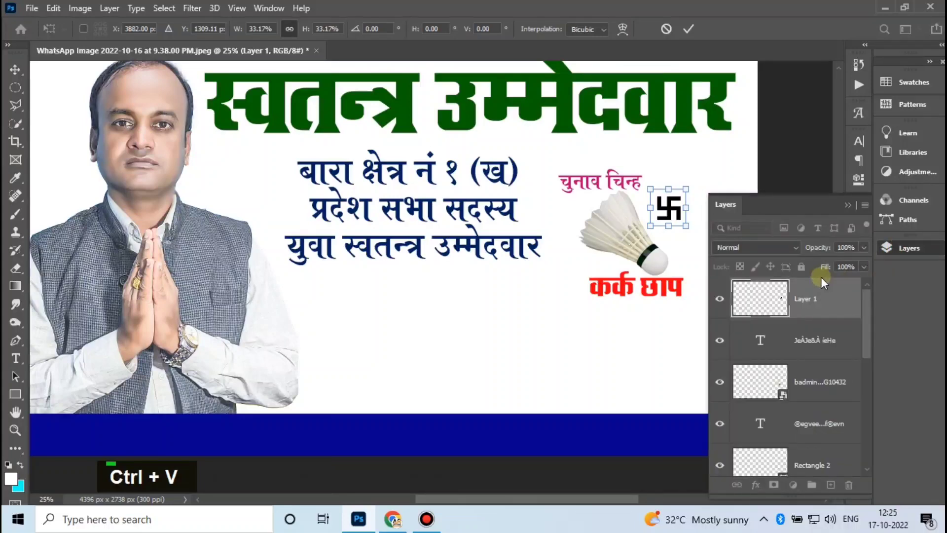
right_click(818, 303)
right_click(841, 306)
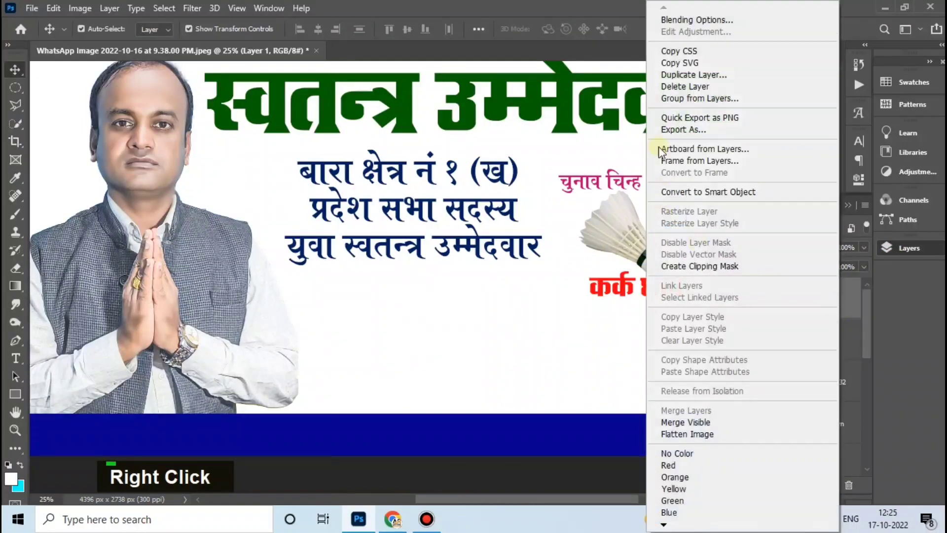
key("Escape")
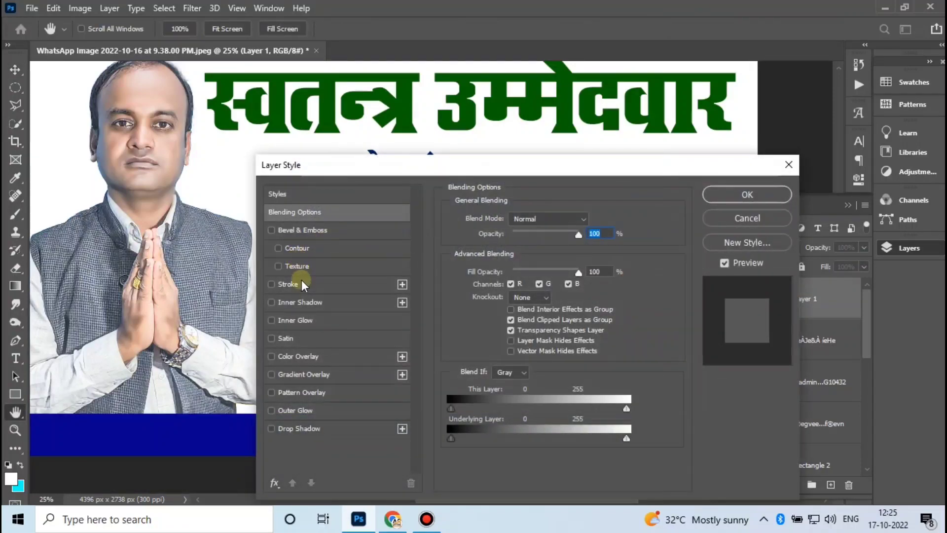
left_click(301, 282)
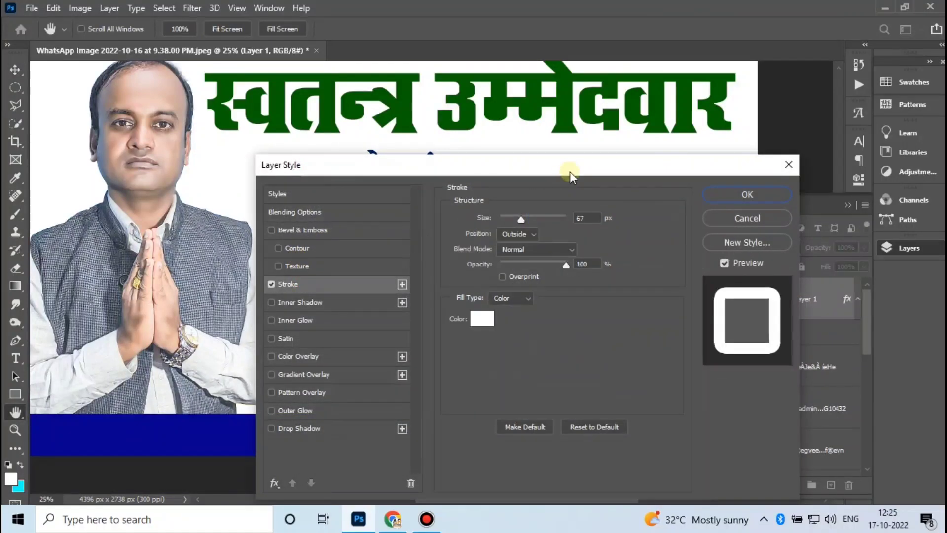
left_click_drag(570, 170, 361, 200)
left_click(272, 345)
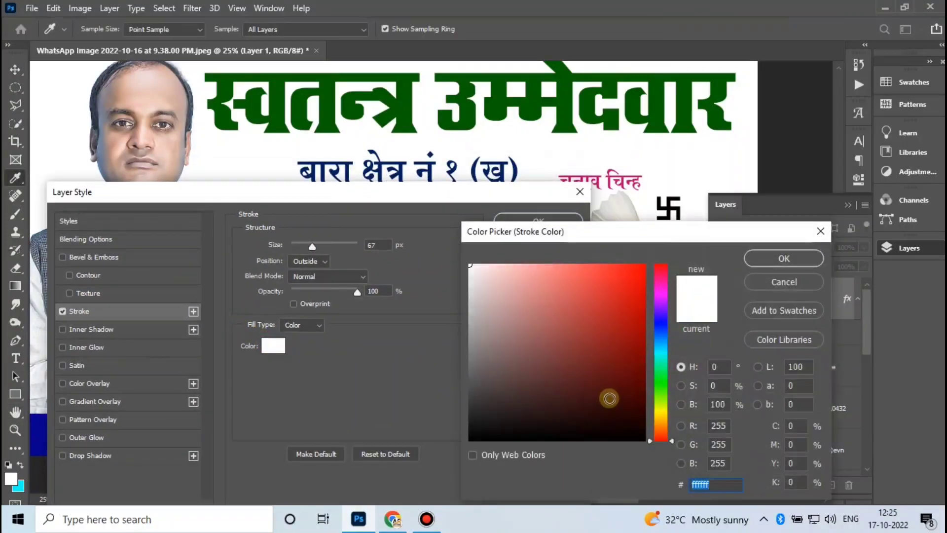
left_click(614, 381)
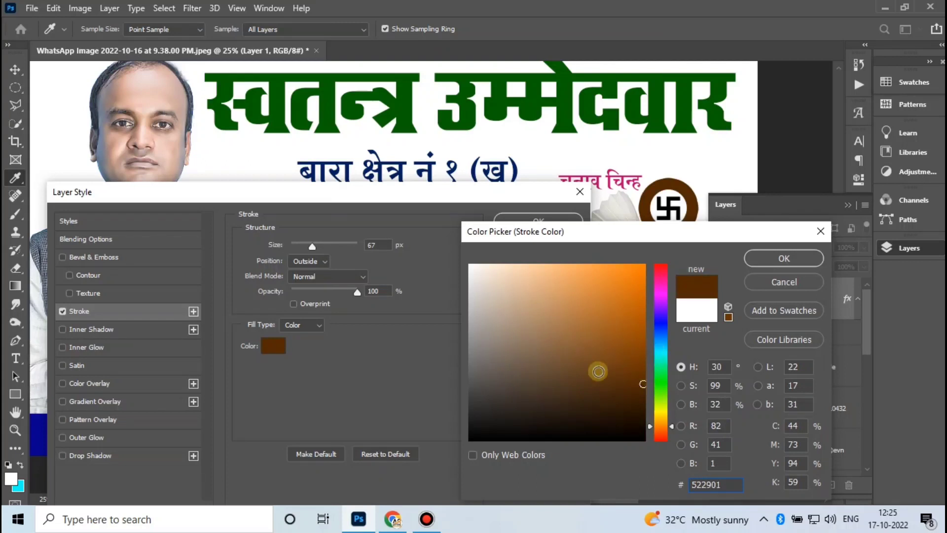
left_click(585, 440)
left_click(772, 260)
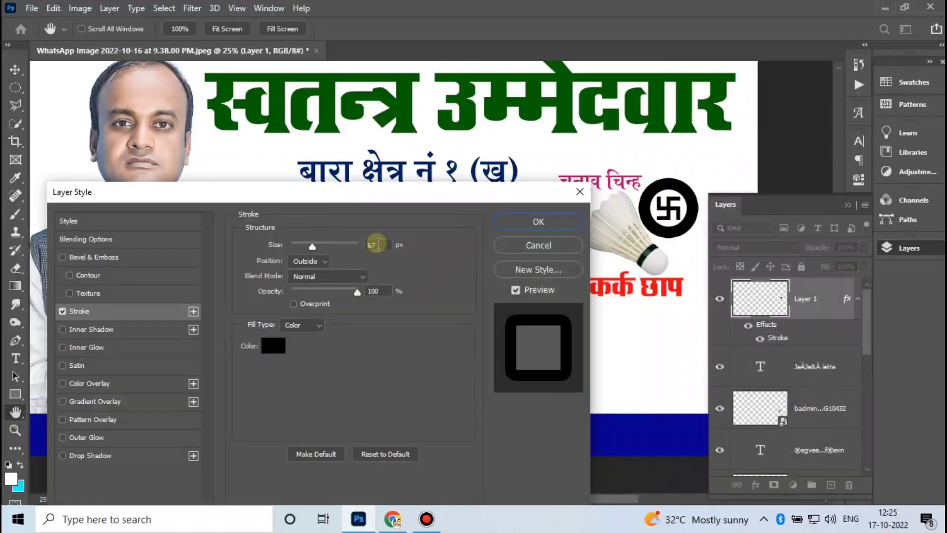
Reduce the circular swastika's outside stroke size to 11 px and apply the layer style
left_click(377, 245)
scroll(384, 245, "down", 7)
scroll(384, 245, "down", 20)
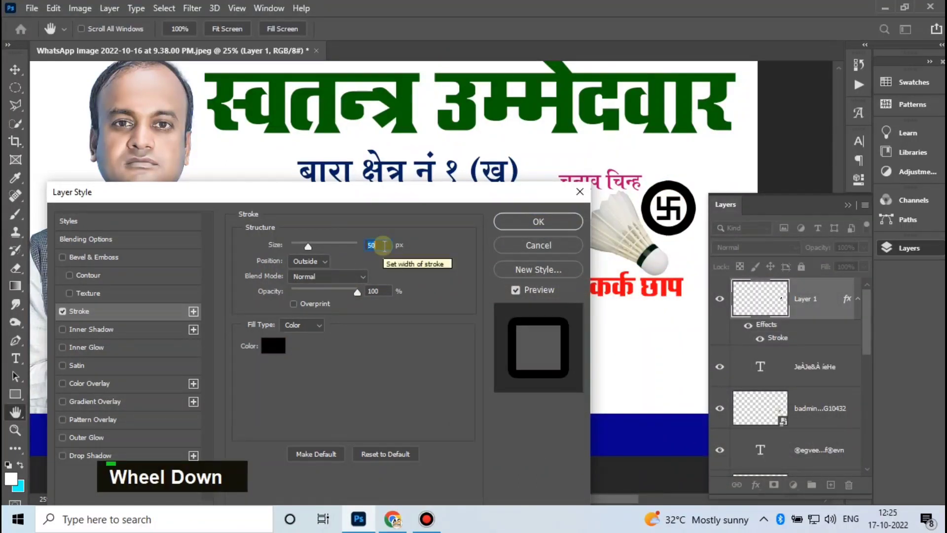
scroll(384, 245, "down", 12)
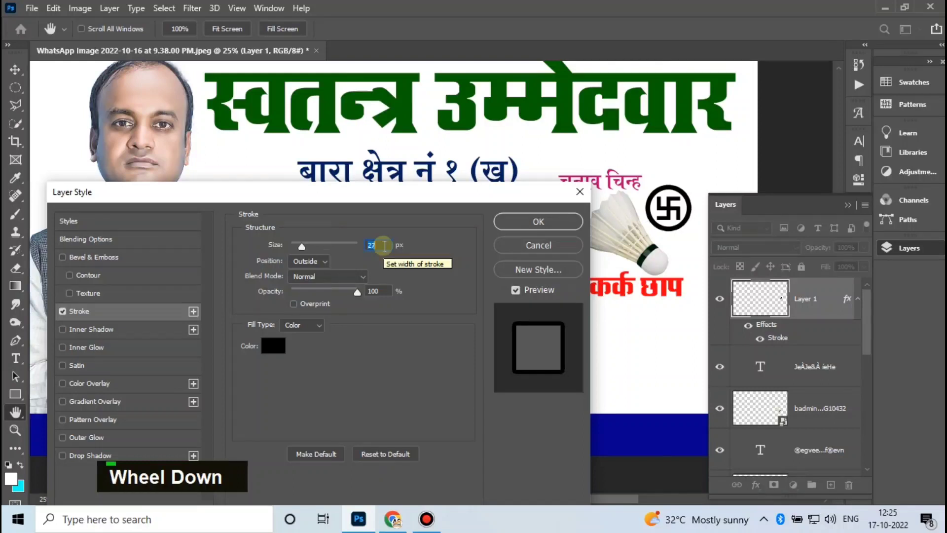
scroll(384, 245, "down", 1)
scroll(384, 245, "down", 2)
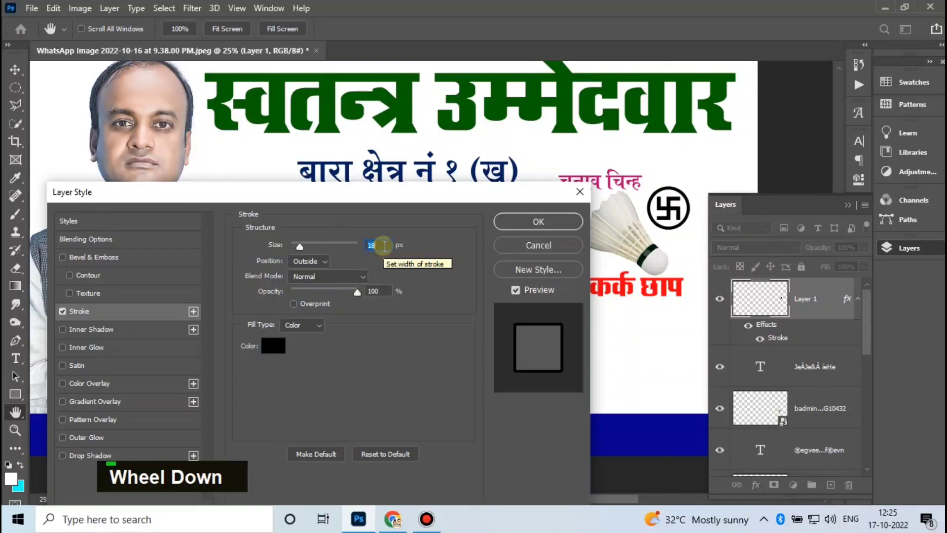
scroll(384, 245, "down", 1)
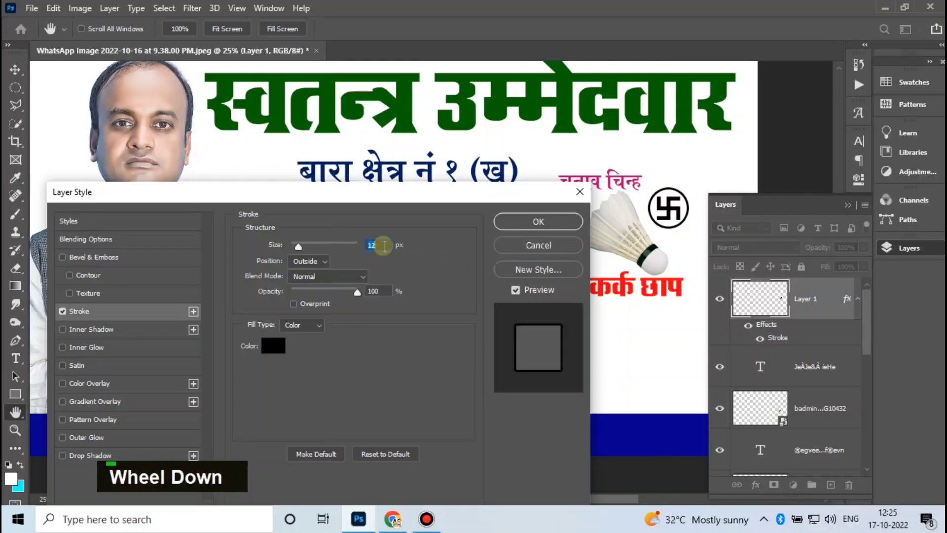
left_click(528, 222)
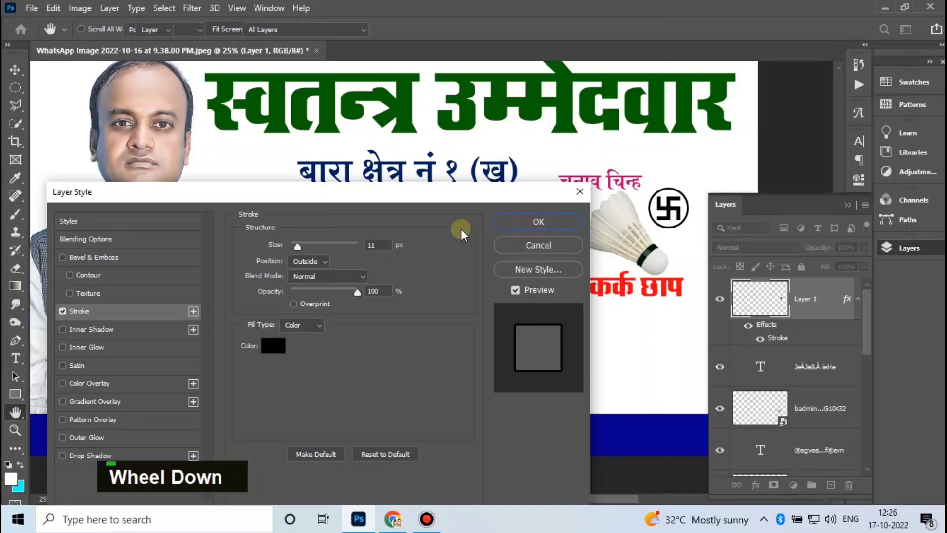
Shift the three-line constituency text slightly to the left below the green heading
left_click(533, 177)
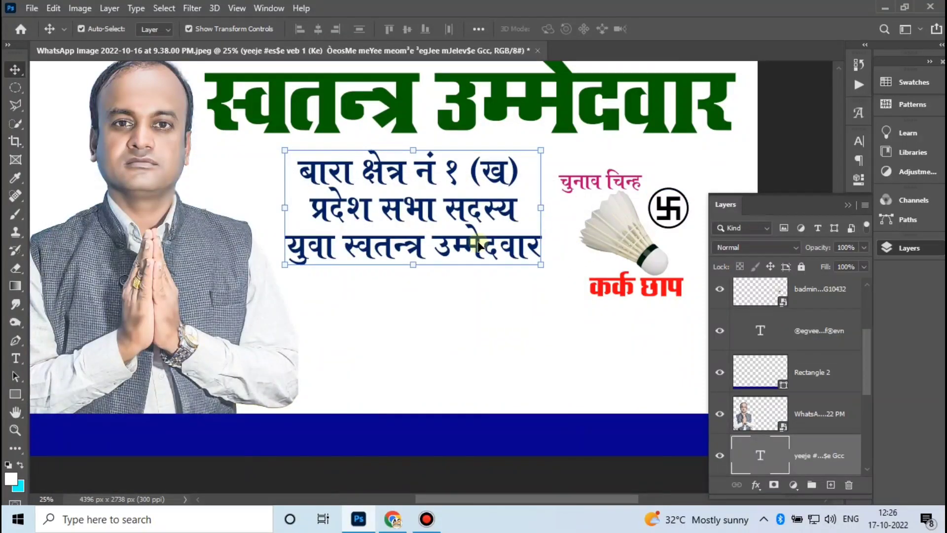
left_click_drag(485, 246, 471, 245)
Remove the blue band's fill and draw an unfilled rectangle about 881 × 863 px around the election symbol and its captions
left_click(595, 421)
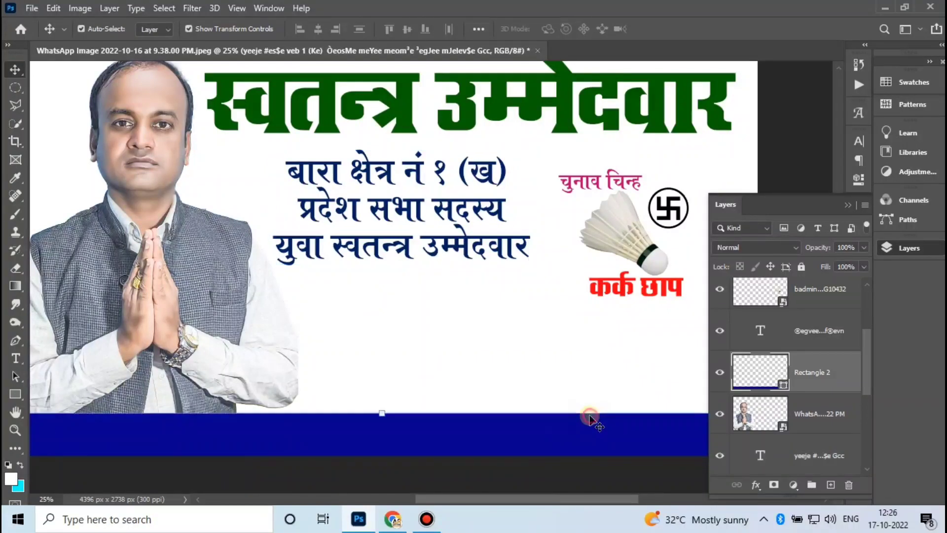
left_click(848, 206)
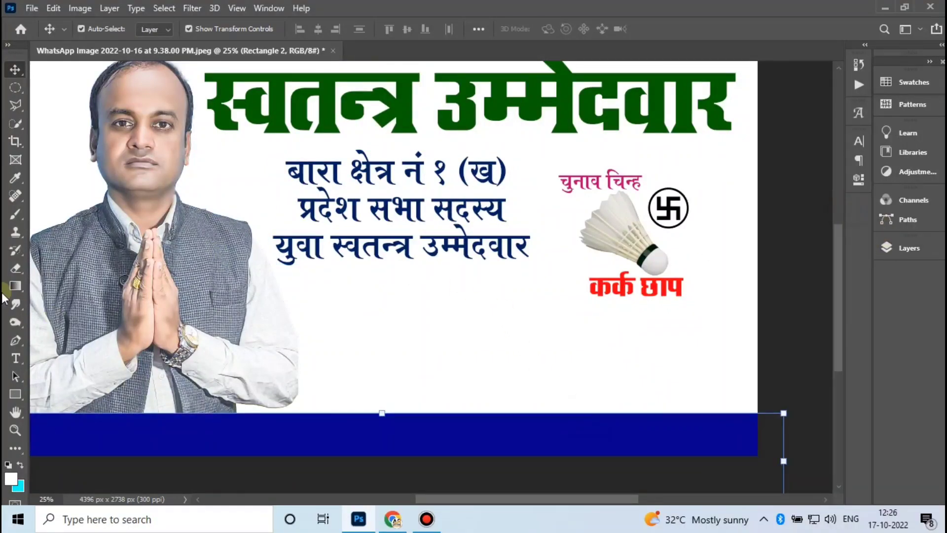
left_click(20, 389)
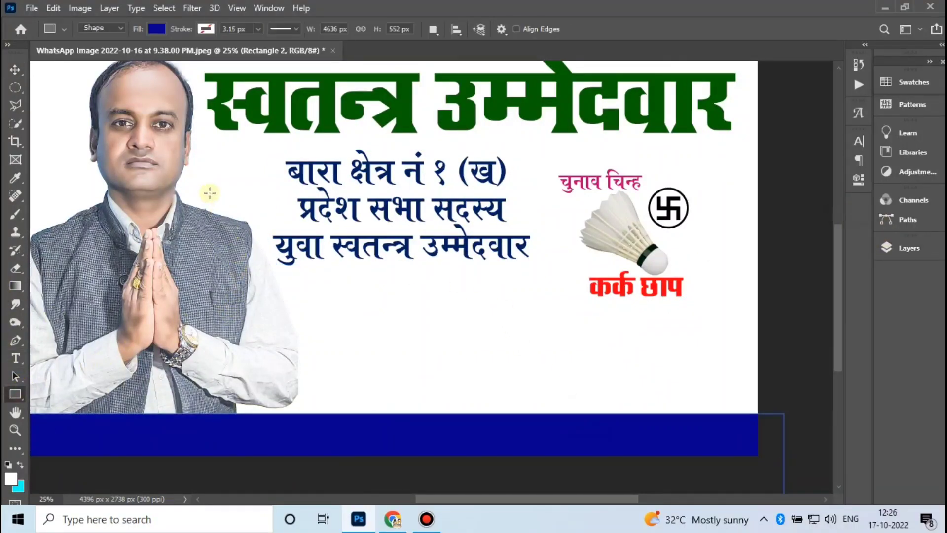
left_click(156, 28)
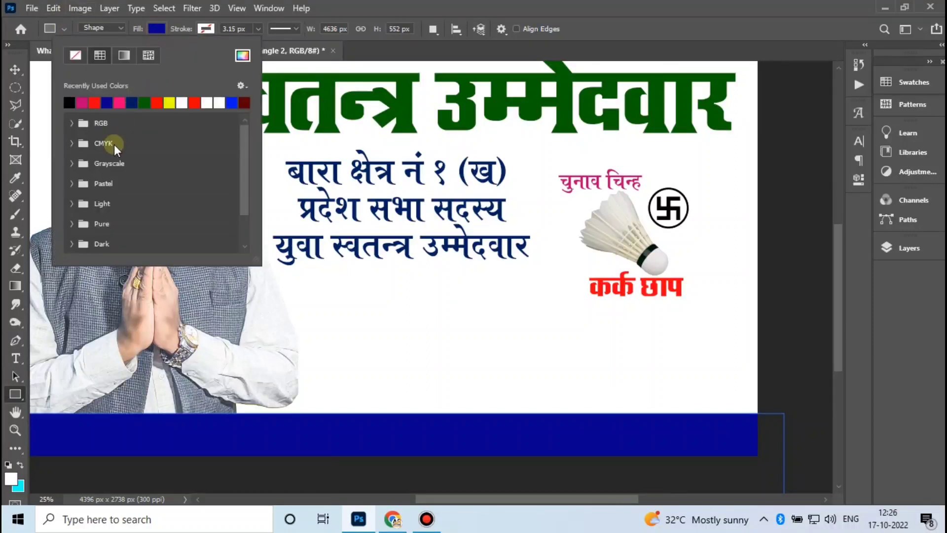
left_click(75, 56)
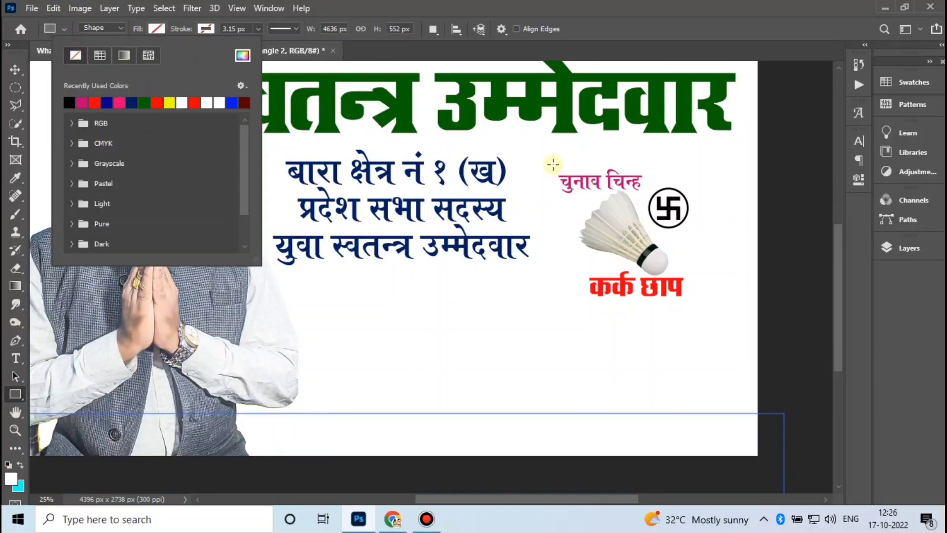
left_click_drag(550, 163, 704, 311)
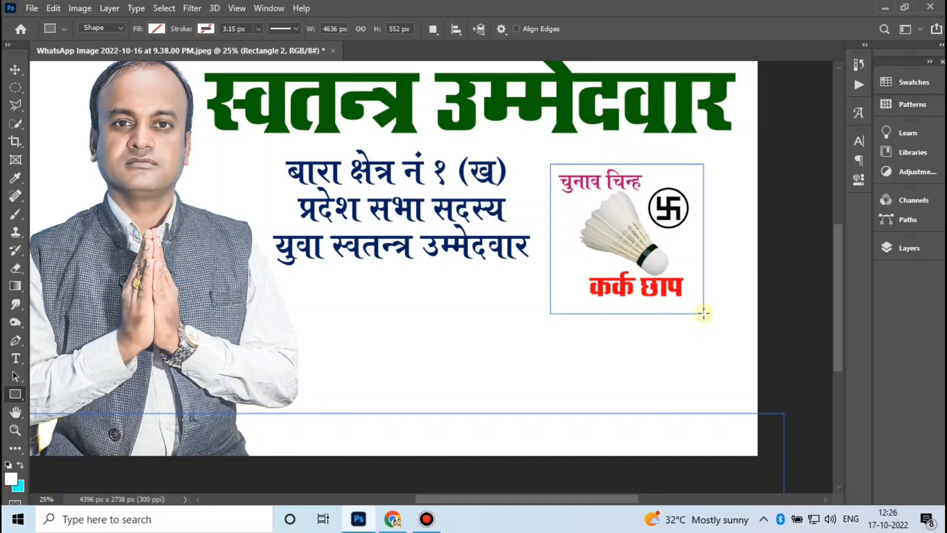
Give the rectangle around the election symbol a navy stroke 18.33 px wide
left_click(693, 225)
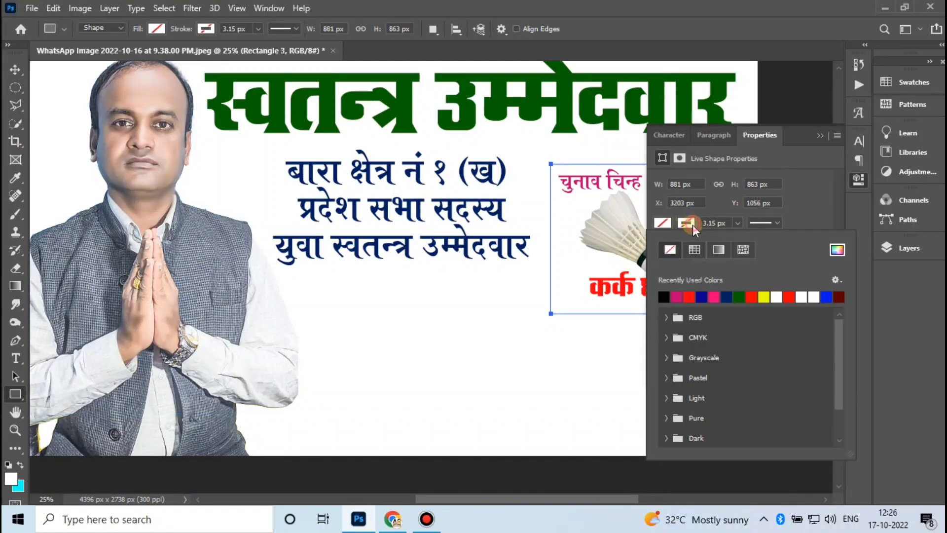
left_click(730, 298)
left_click(743, 223)
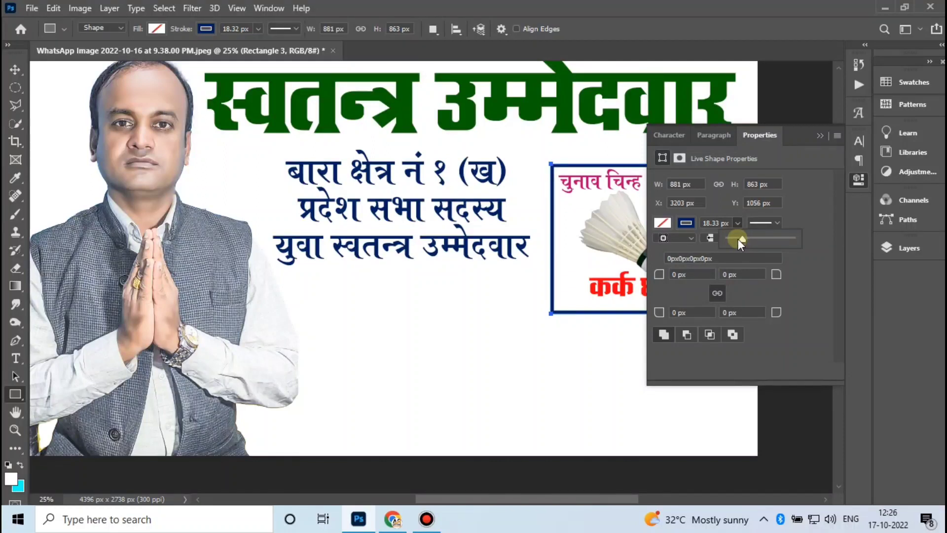
Change the stroke colour of the symbol's frame to orange #ff9600, after trying red
left_click(690, 225)
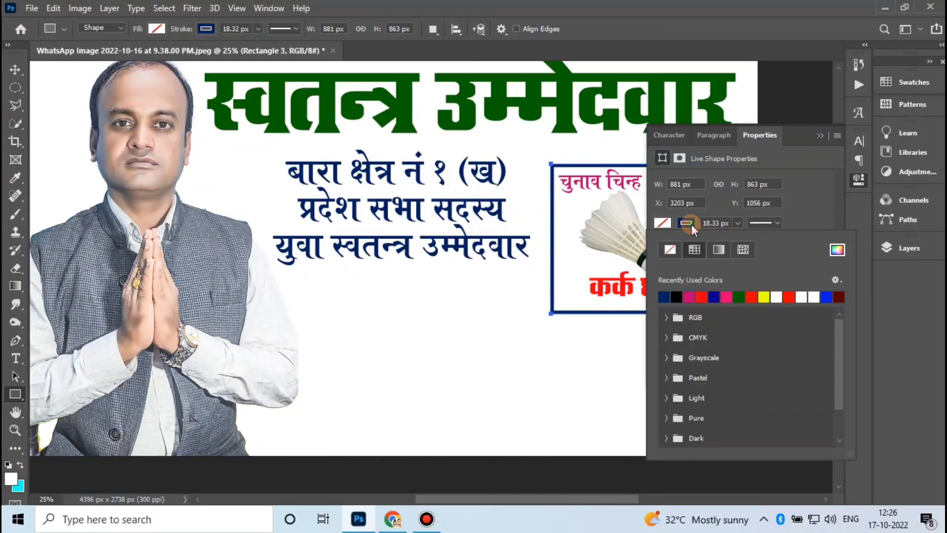
left_click(705, 297)
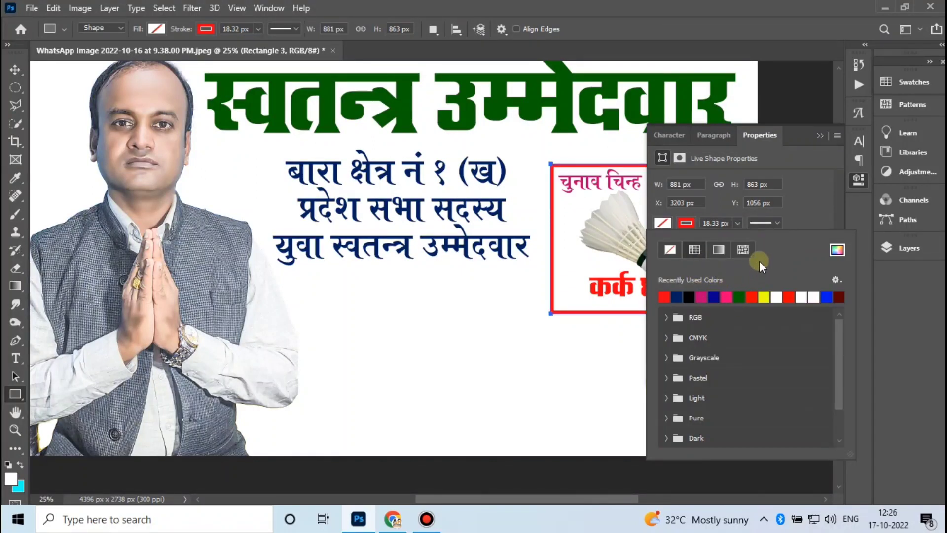
left_click(835, 251)
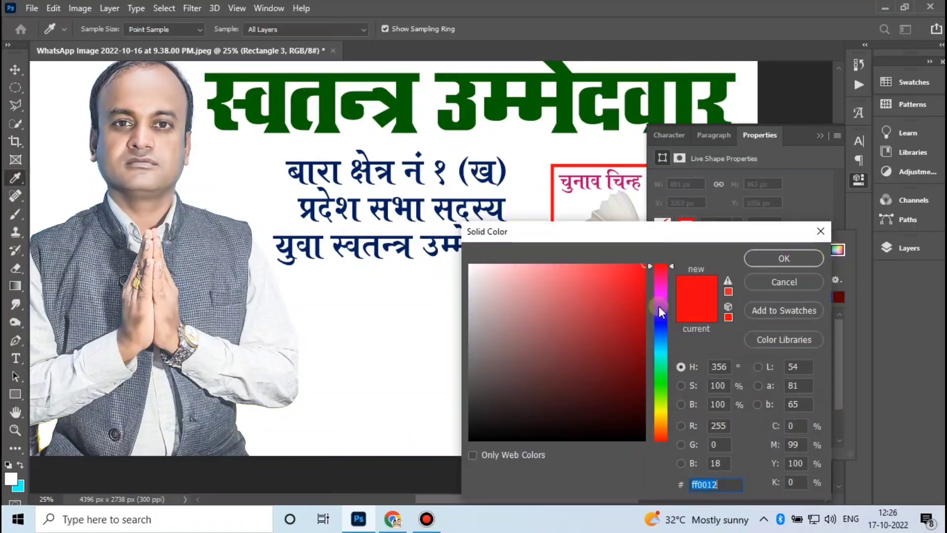
left_click(660, 423)
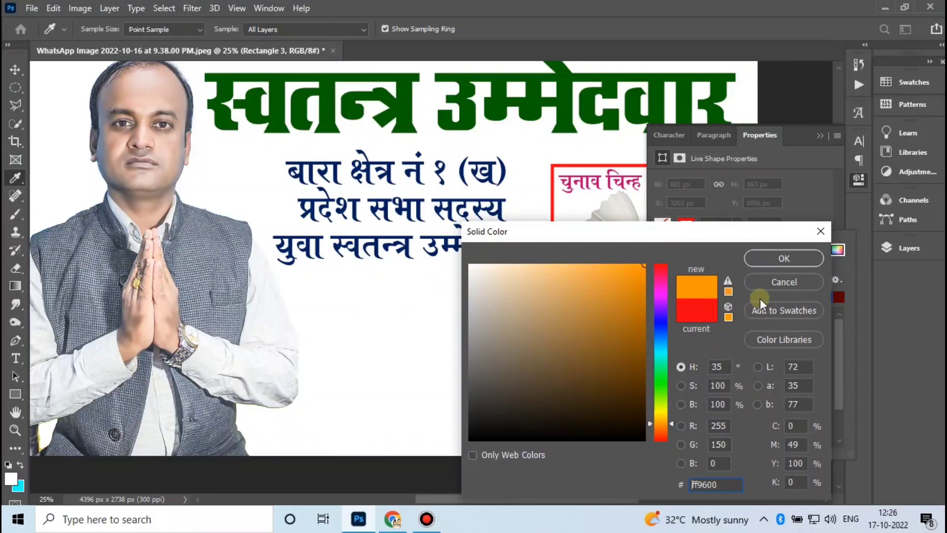
left_click(778, 259)
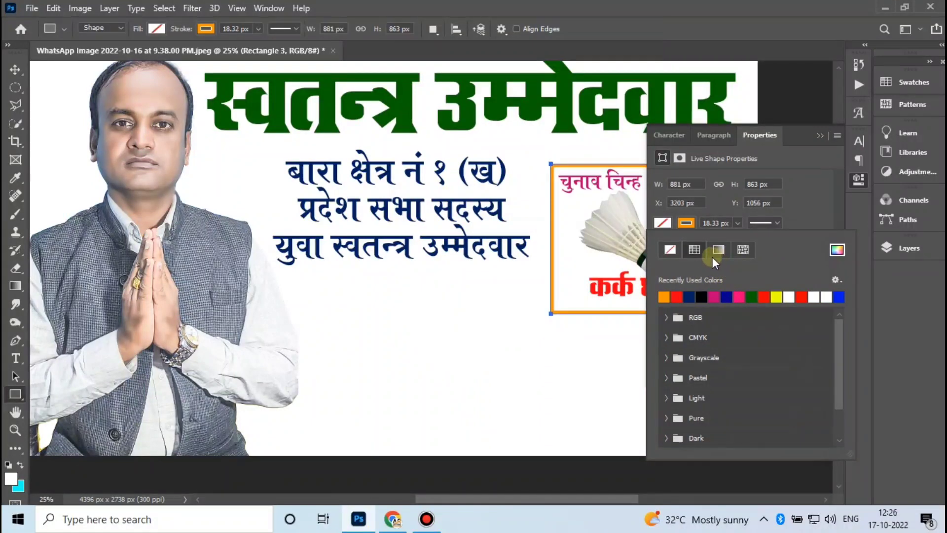
left_click(804, 215)
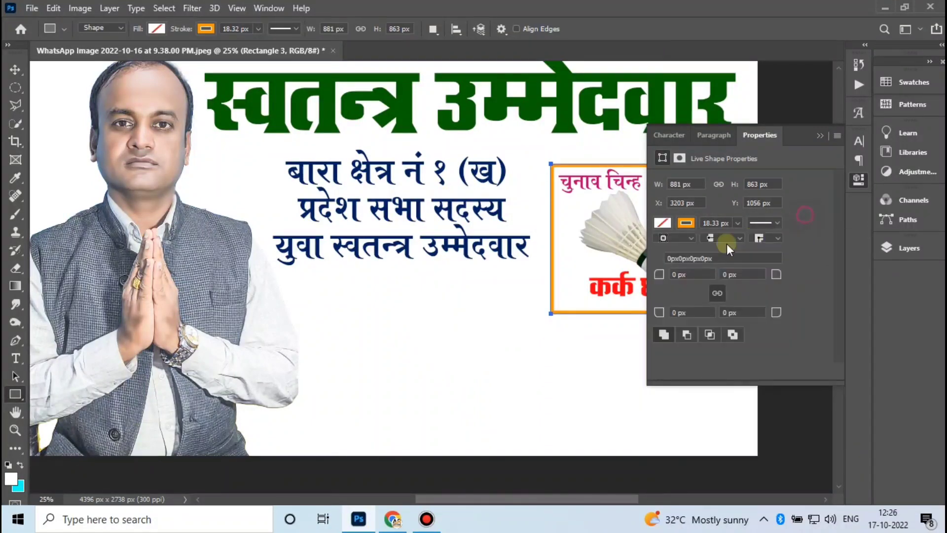
Round all four corners of the symbol's frame with a 90 px radius
left_click(692, 271)
scroll(688, 270, "up", 1)
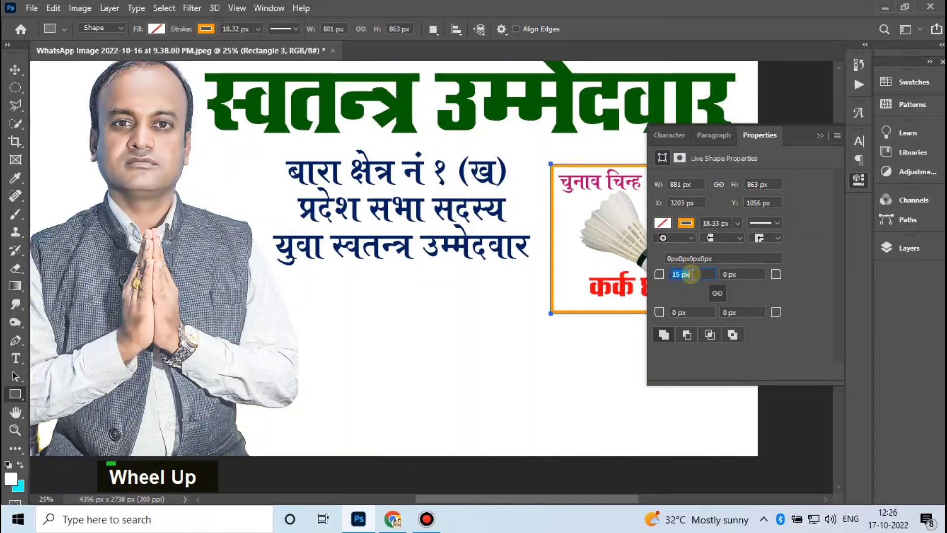
key("Return")
scroll(692, 274, "up", 6)
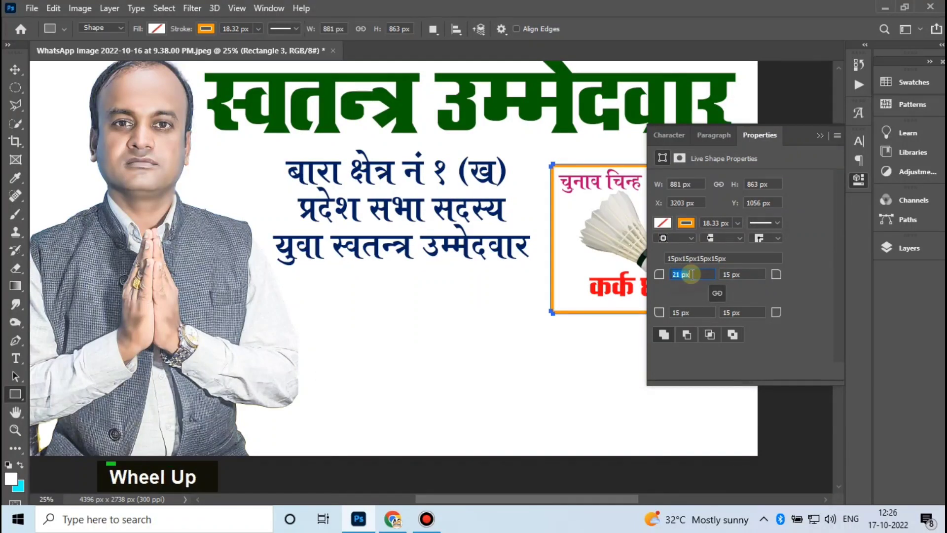
scroll(692, 274, "up", 11)
key("Return")
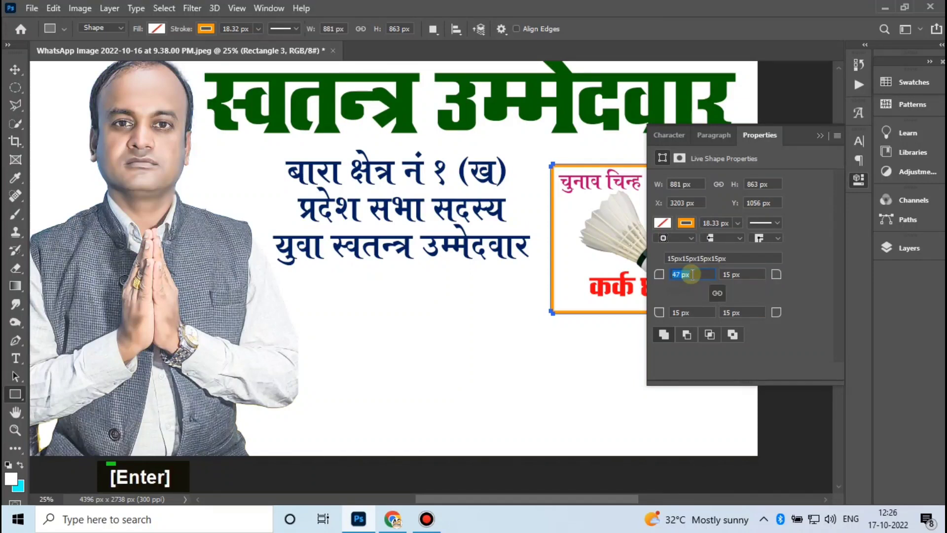
scroll(692, 275, "up", 12)
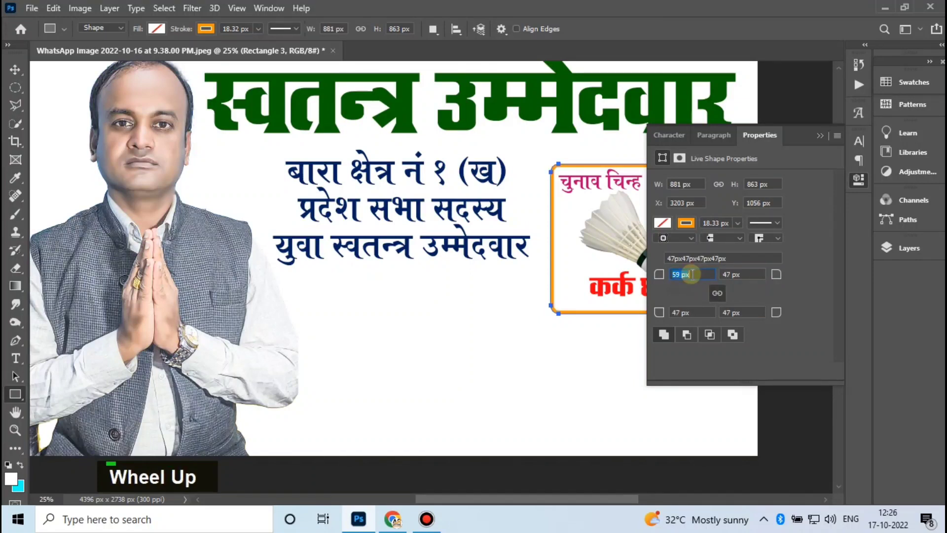
key("Return")
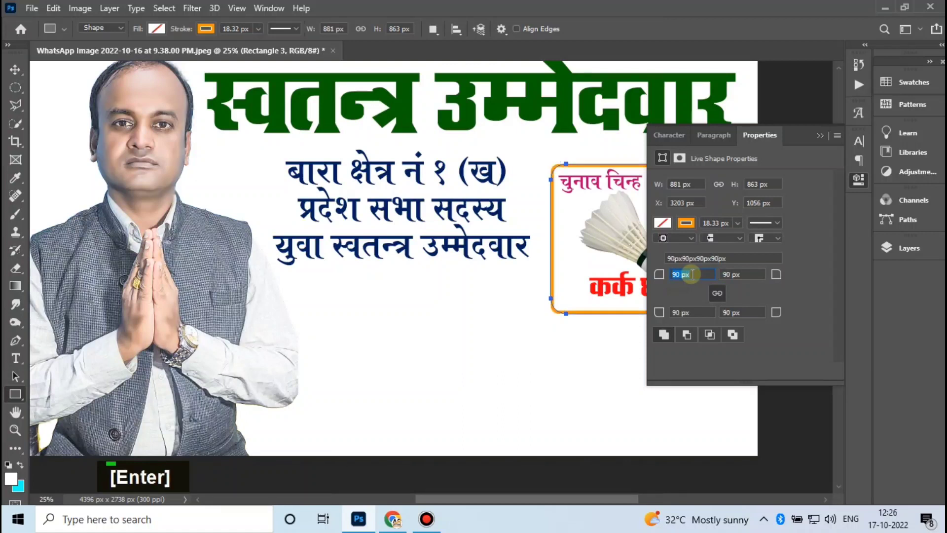
Nudge the orange frame upward until its lower edge sits just below the कर्क छाप caption
key("v")
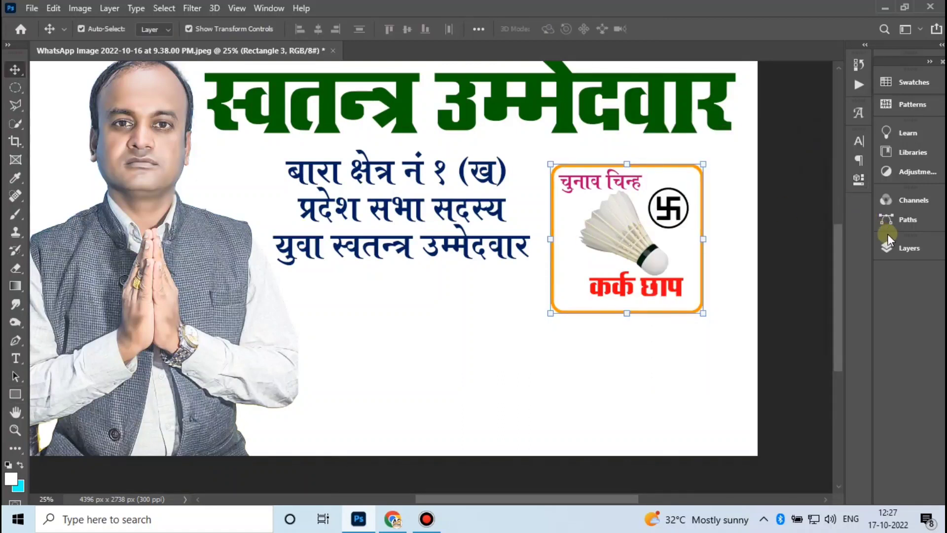
left_click(896, 249)
key("ctrl")
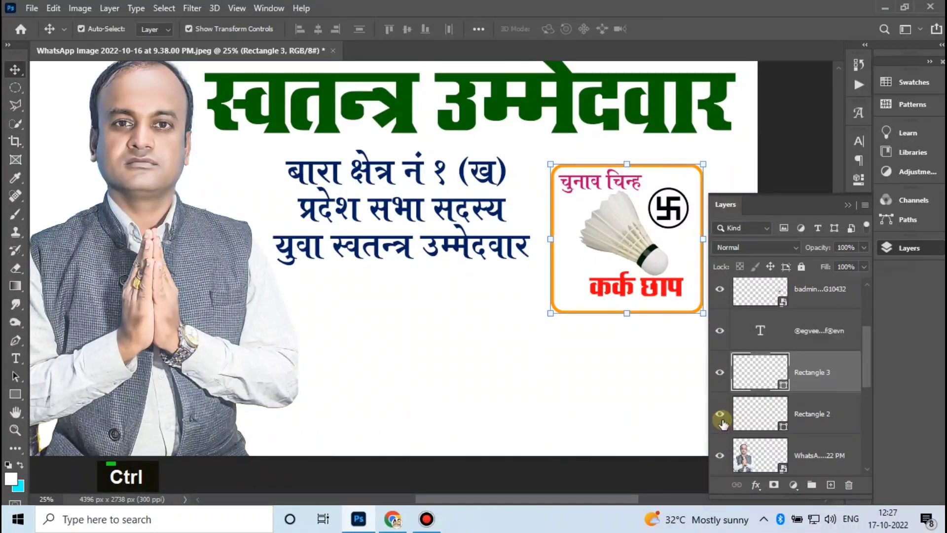
left_click(626, 300)
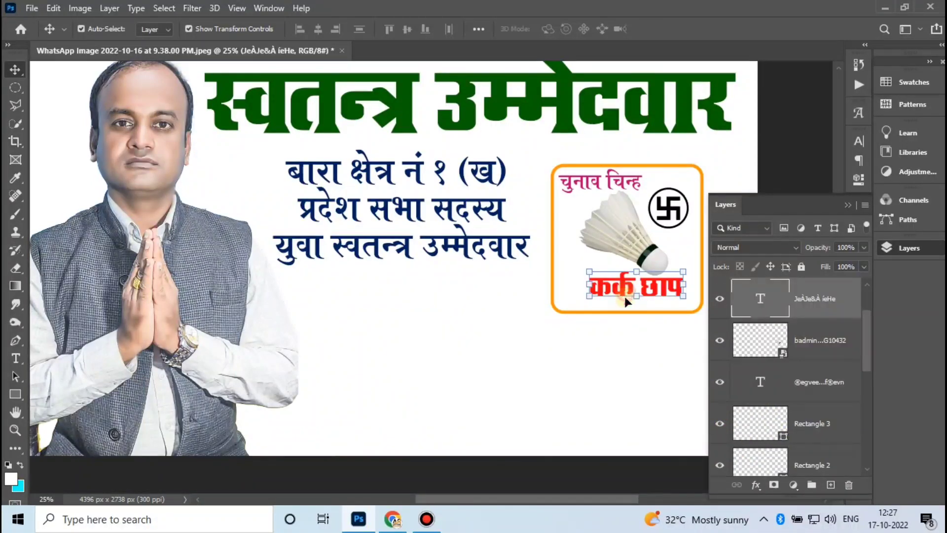
left_click(650, 315)
key("Up")
key("Up")
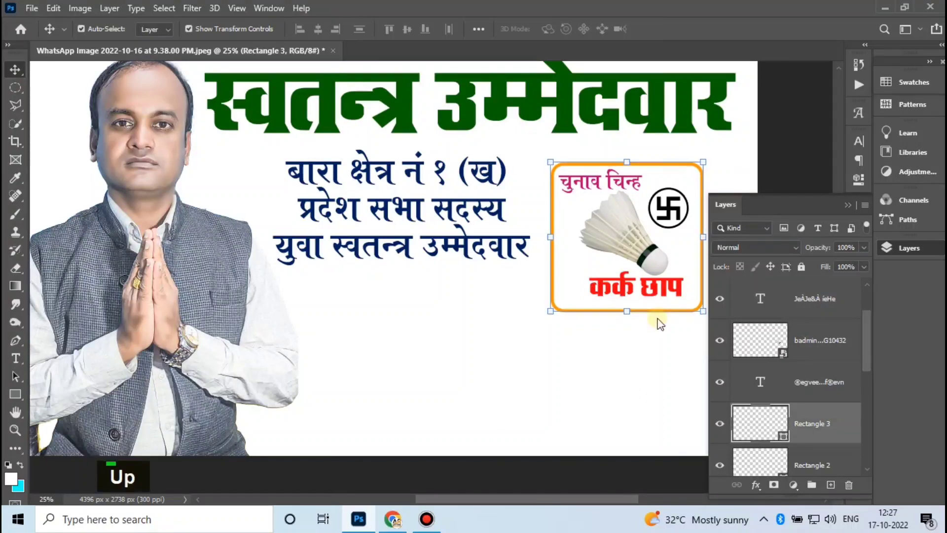
key("Up")
key("Up")
key("Up")
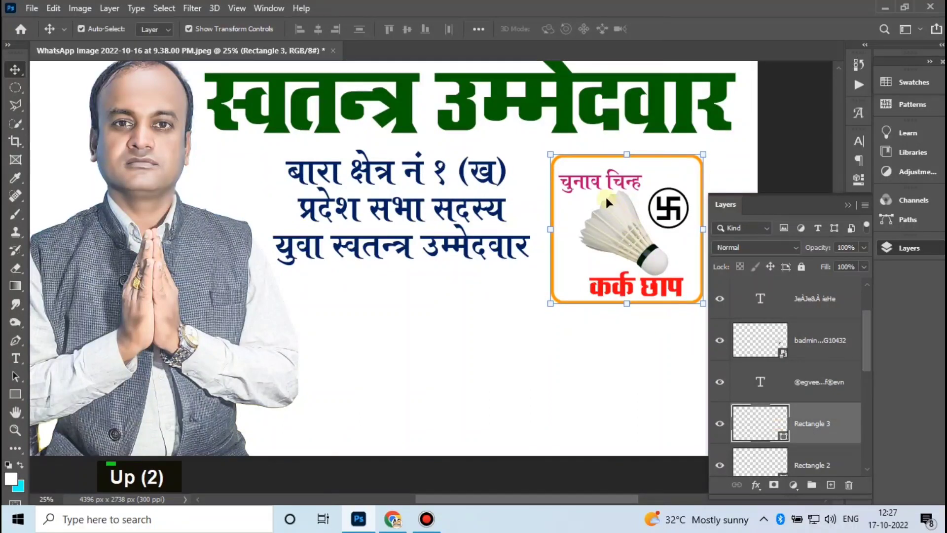
key("Up")
Nudge the चुनाव चिन्ह caption up to just inside the frame's upper edge
left_click(605, 183)
key("Up")
key("Up")
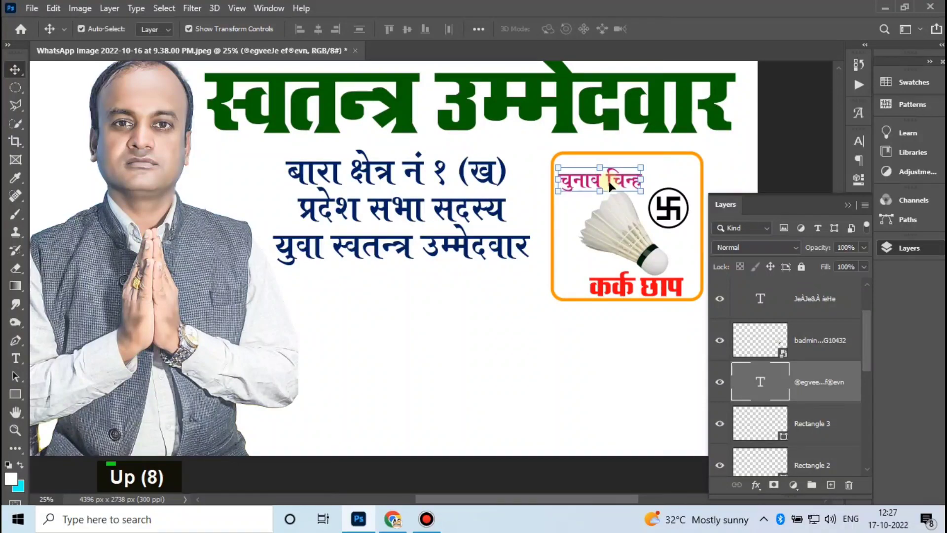
key("Up")
key("Up")
key("Up")
key("Up")
key("Up")
key("Up")
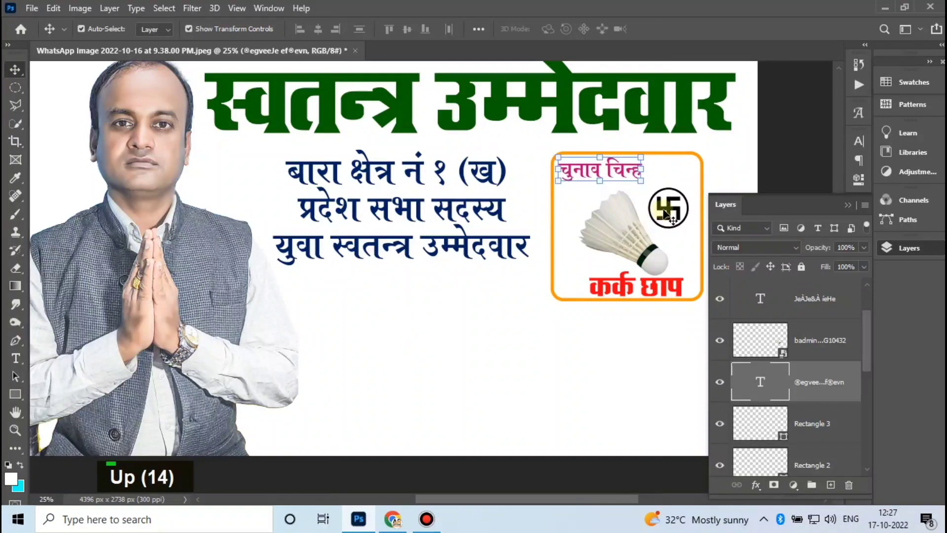
Nudge the circular swastika slightly upward within the orange frame
left_click(671, 212)
key("Up")
key("Up")
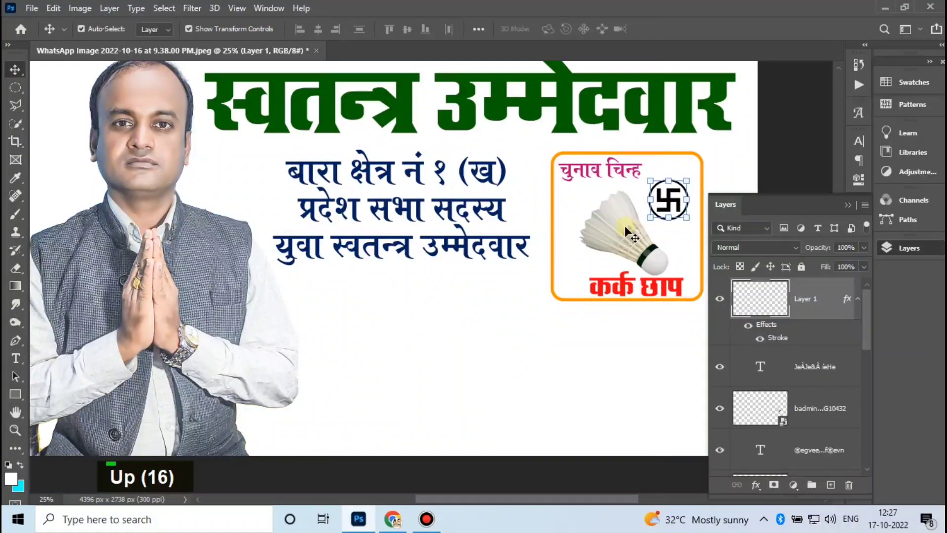
Delete the unfilled band rectangle along the poster's lower edge
left_click(704, 423)
scroll(704, 423, "down", 2)
key("Delete")
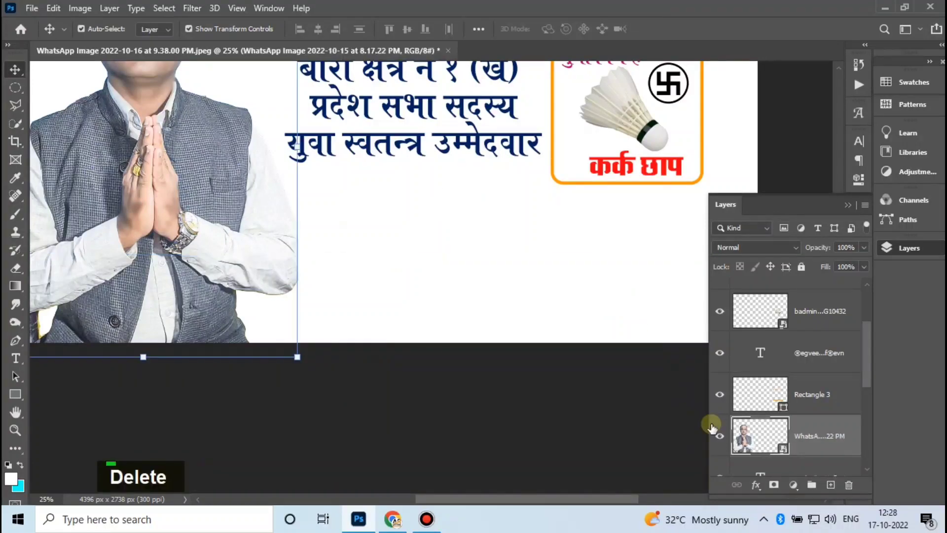
key("ctrl+minus")
key("ctrl+minus")
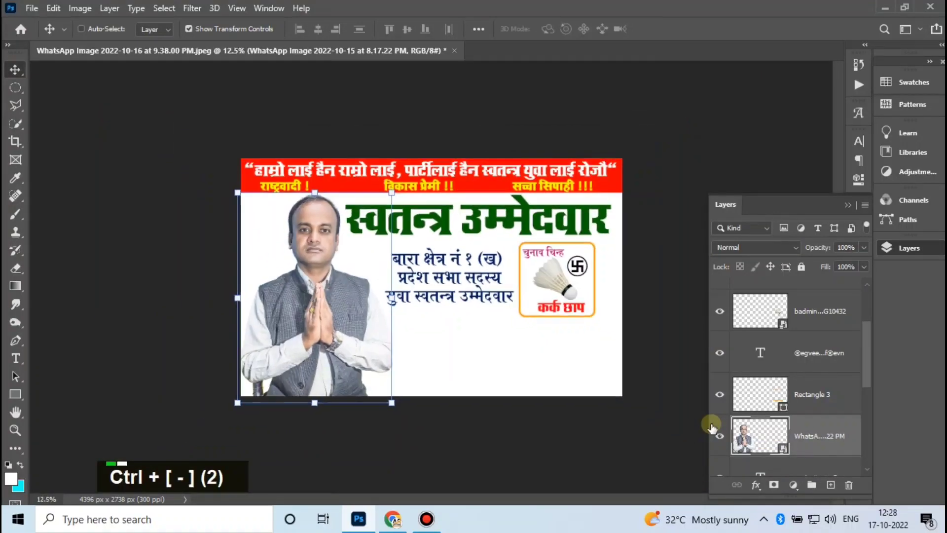
Draw a dark blue filled rectangle about 5220 by 999 px overlapping the poster's lower edge as a full-width band
left_click(16, 394)
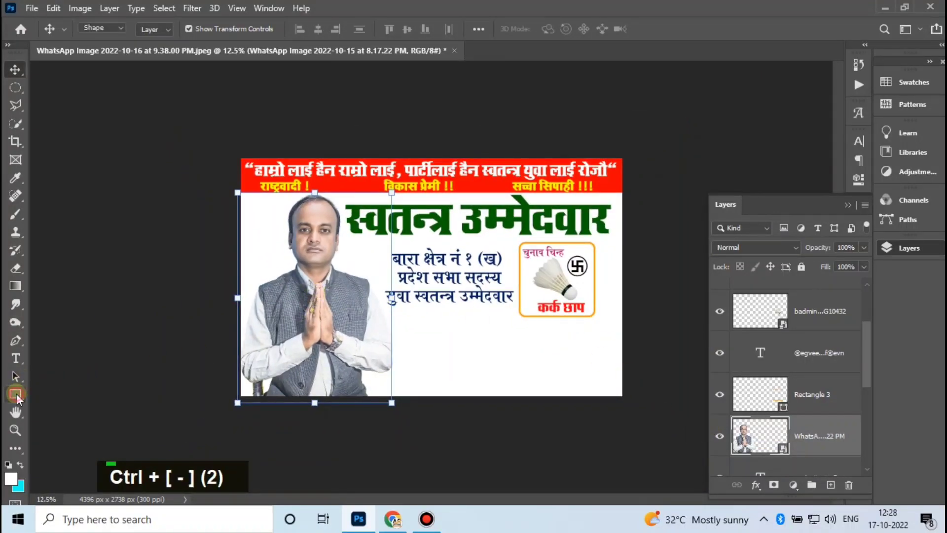
left_click(151, 31)
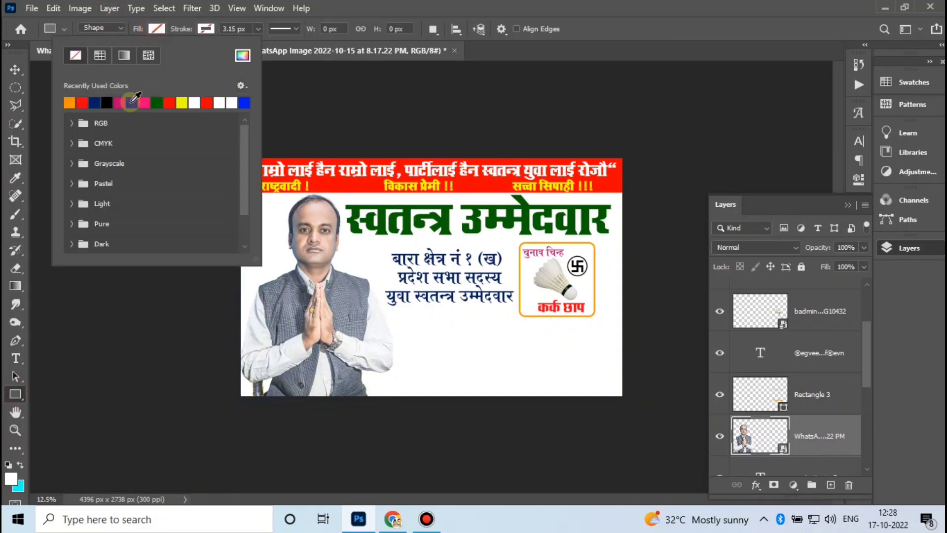
left_click(69, 103)
left_click(222, 370)
left_click_drag(222, 370, 675, 457)
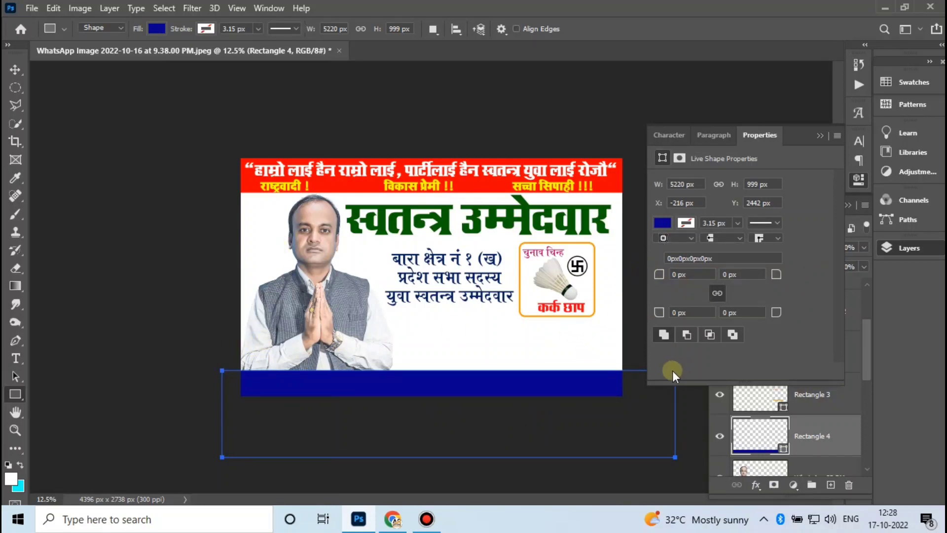
Change the bottom band's fill to the bright pink from the recently used colors
left_click(663, 223)
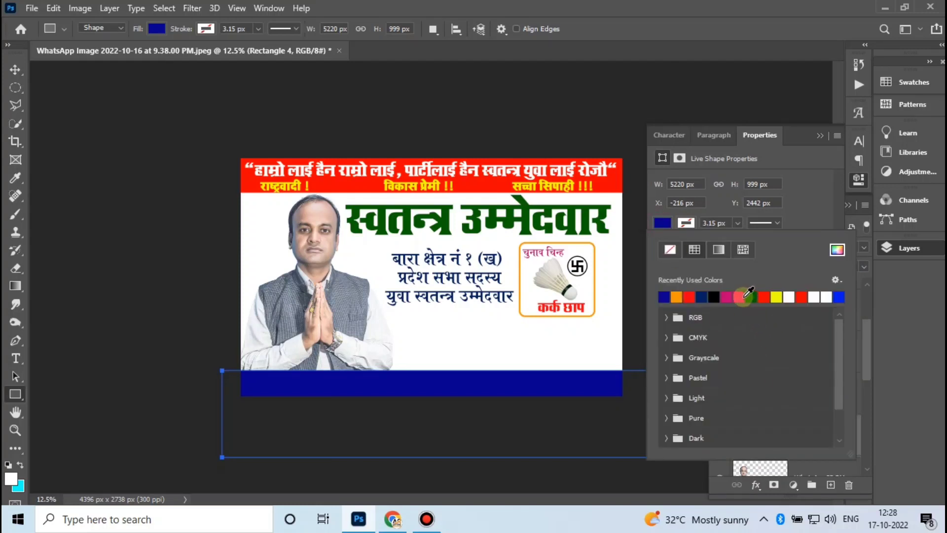
left_click(739, 297)
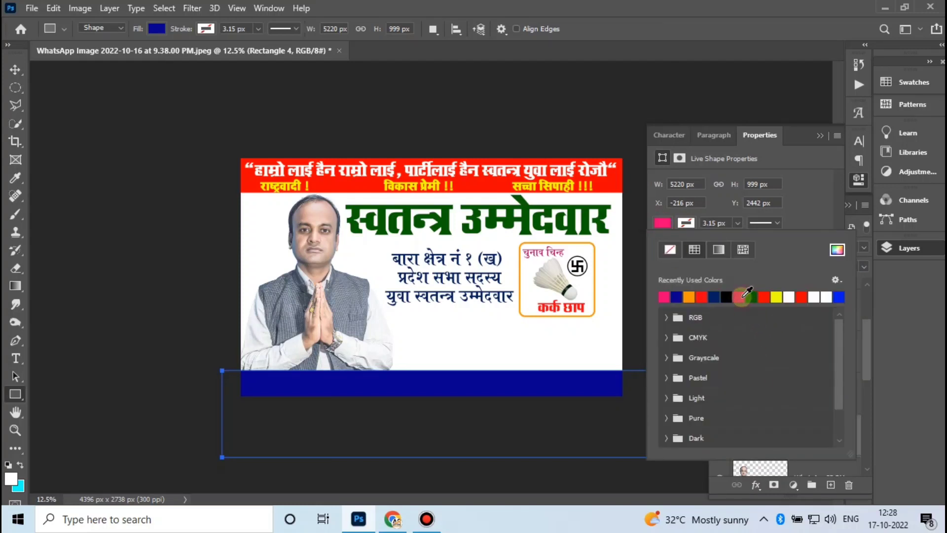
left_click(11, 63)
left_click(103, 230)
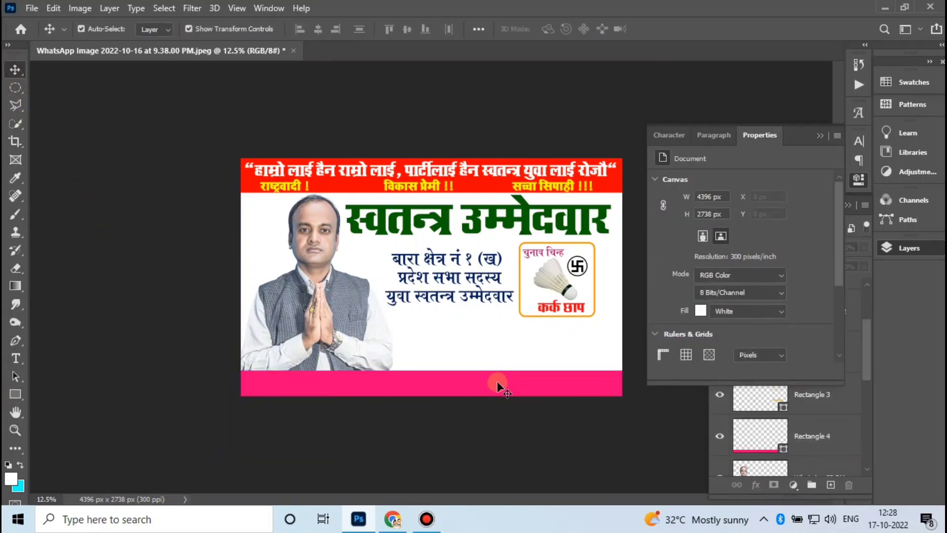
Nudge the pink bottom band slightly downward so it covers a little less of the portrait
left_click(404, 382)
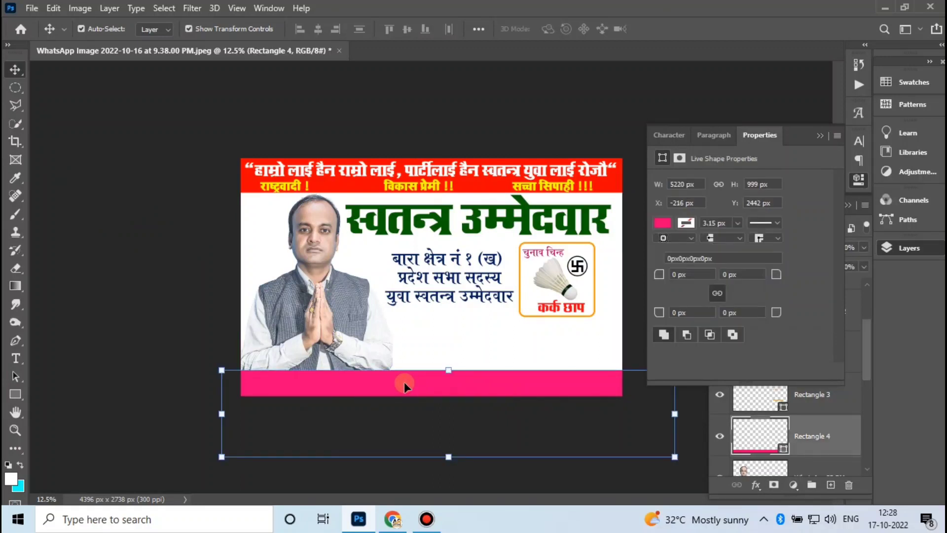
key("Down")
key("Down")
key("Down")
key("Down")
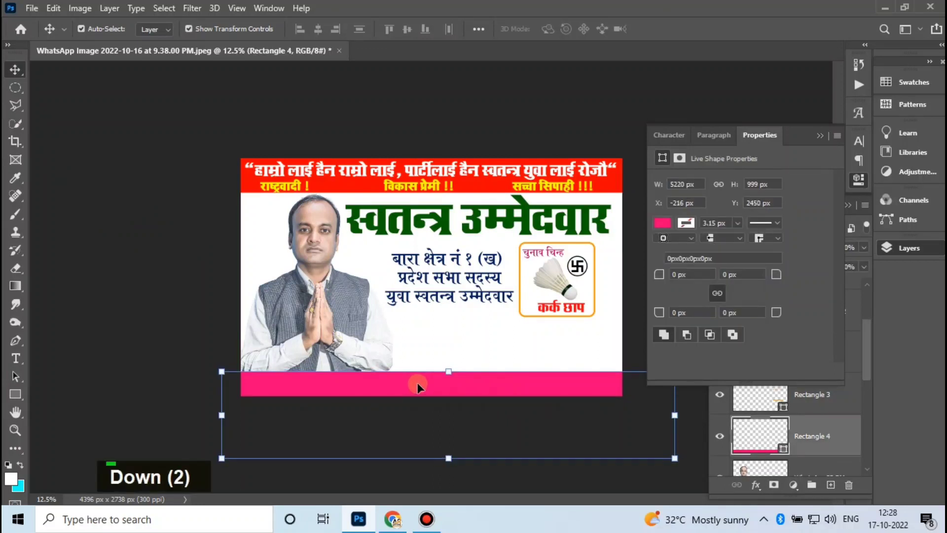
left_click(451, 339)
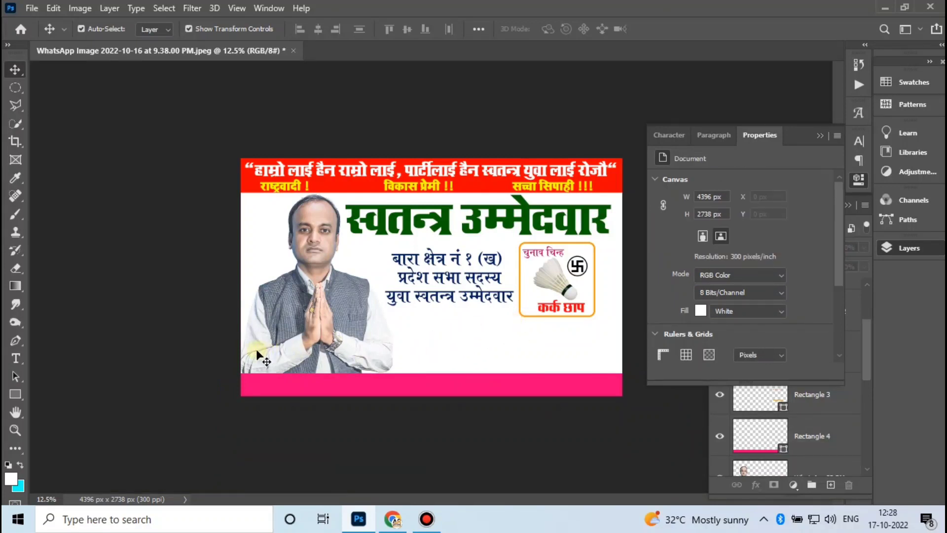
Draw a dark blue rectangle about 4029 by 664 px behind the portrait, extending from the candidate's arm past the poster's right edge
left_click(380, 328)
scroll(803, 433, "down", 2)
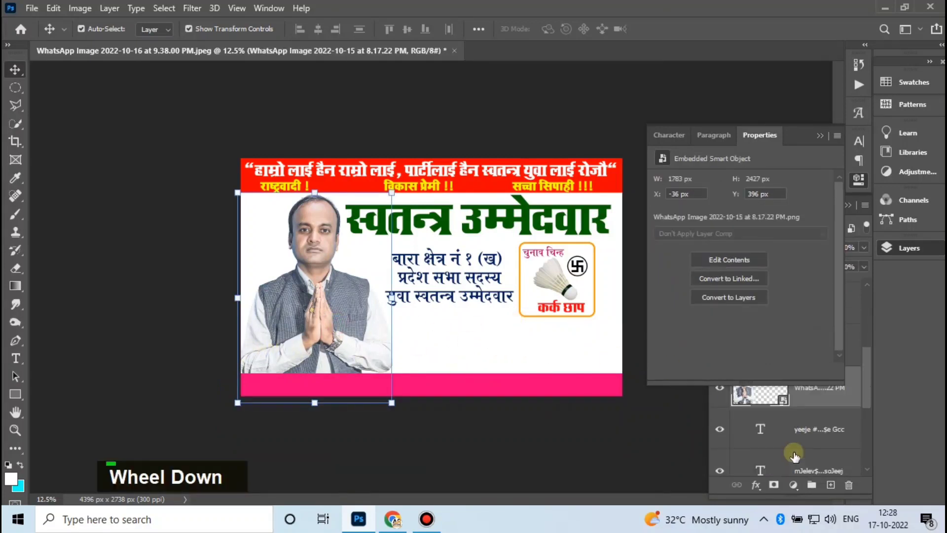
left_click(803, 433)
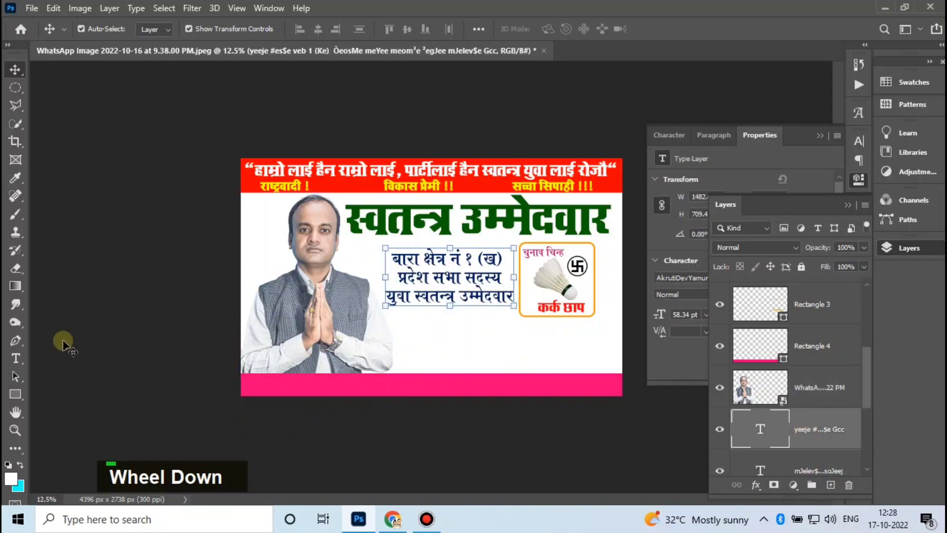
left_click(15, 394)
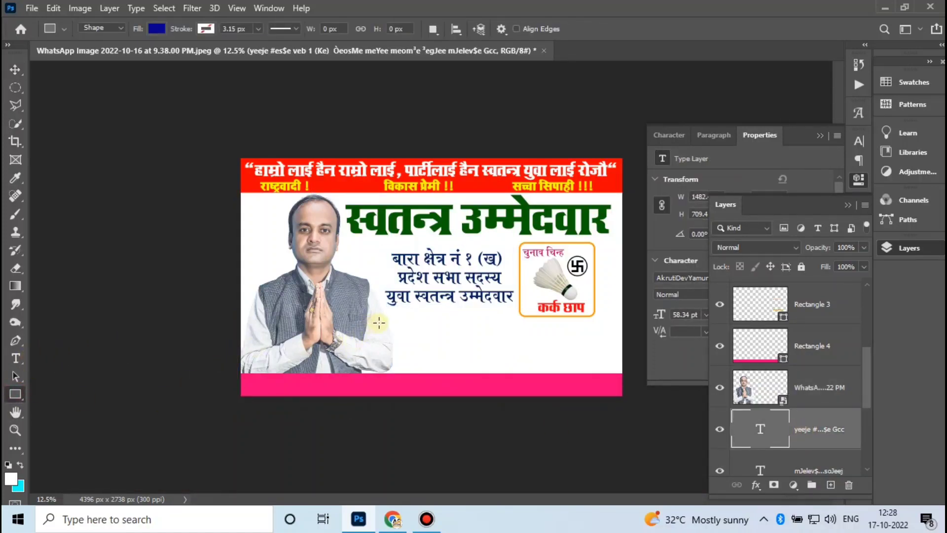
left_click_drag(376, 326, 723, 384)
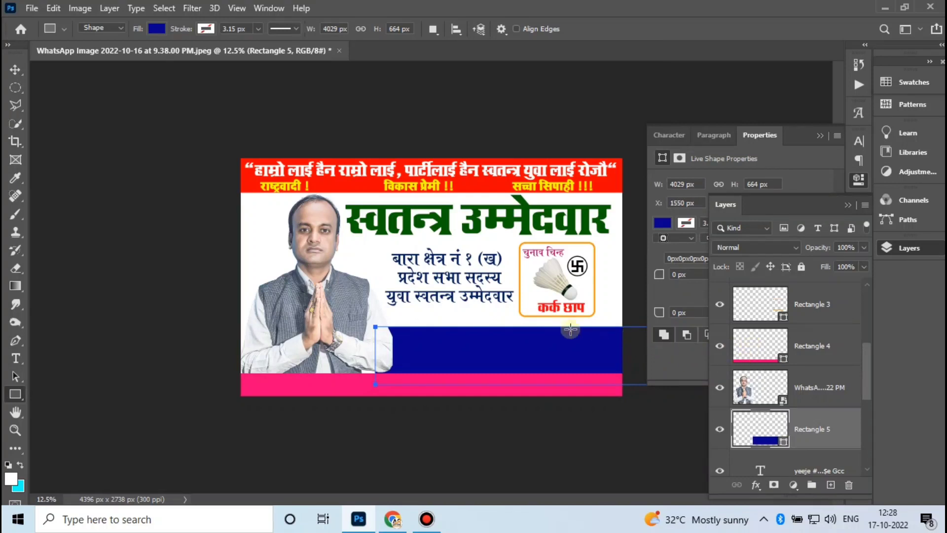
Stretch the dark blue rectangle upward until its upper edge sits just below the orange symbol frame
double_click(4, 69)
left_click(548, 328, "ctrl")
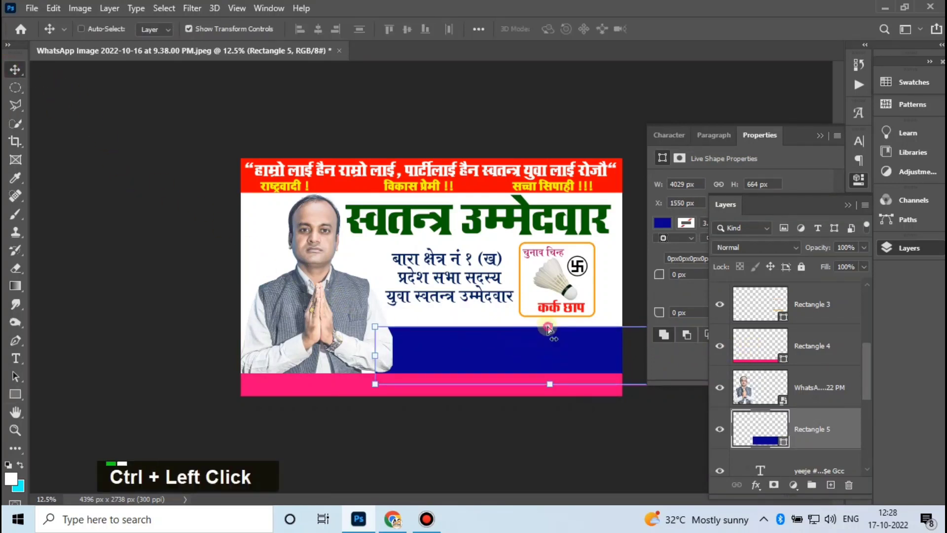
left_click_drag(549, 328, 549, 320)
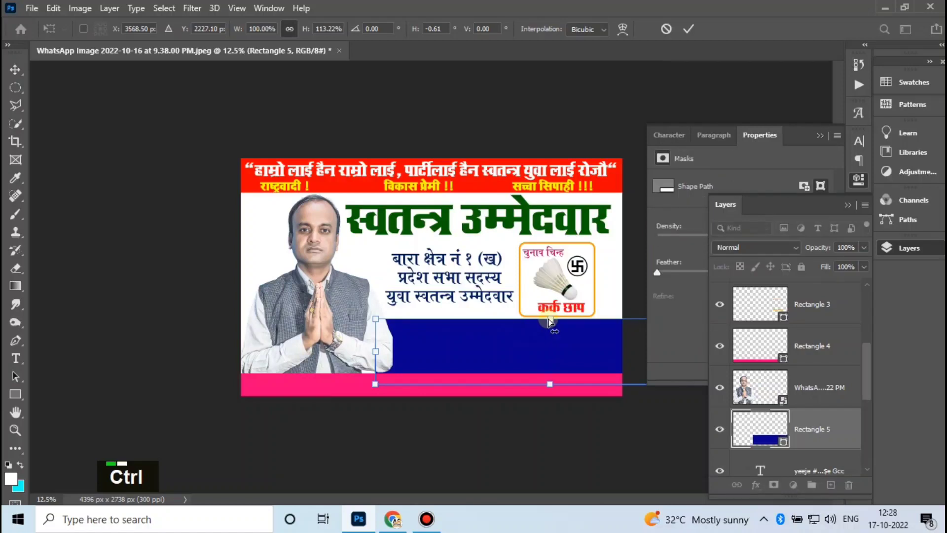
left_click(420, 360)
Add the pasted two-line appeal with the candidate's name and कर्क छापमा मतदान गरी अत्याधिक मतले विजय बनाउ, and color it white (ffffff)
left_click(16, 358)
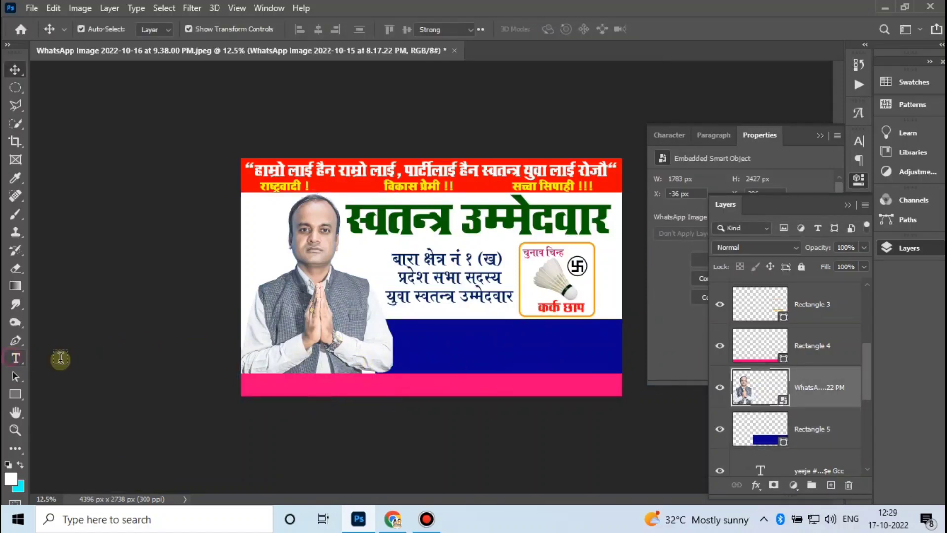
left_click(446, 359)
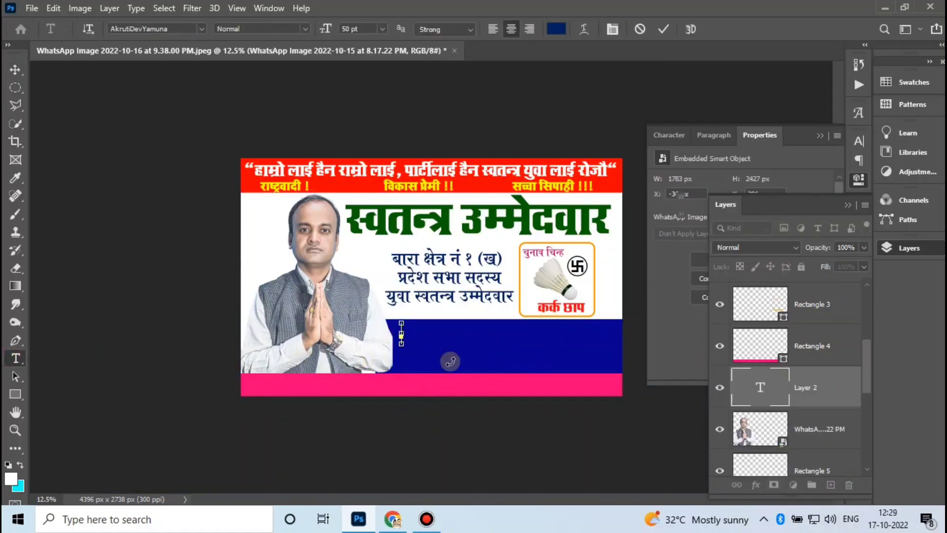
key("ctrl+v")
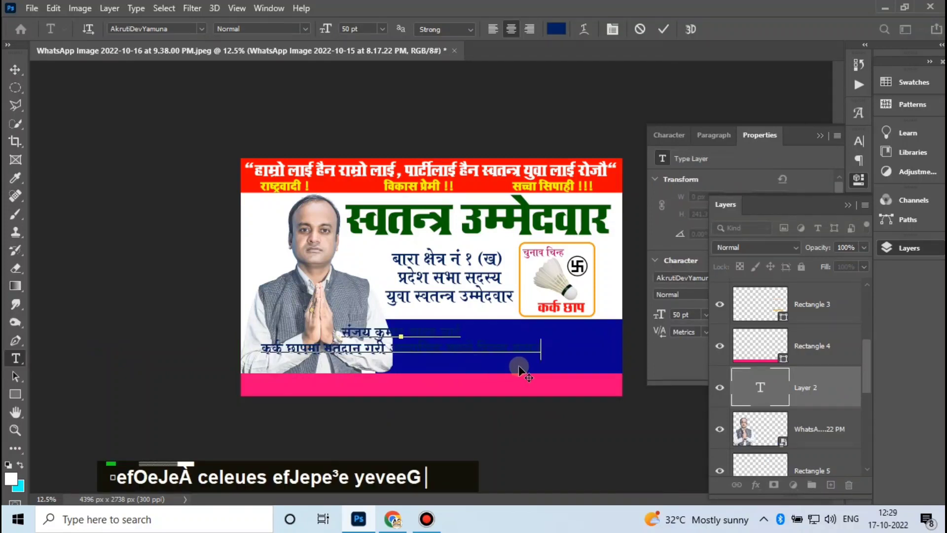
key("ctrl+a")
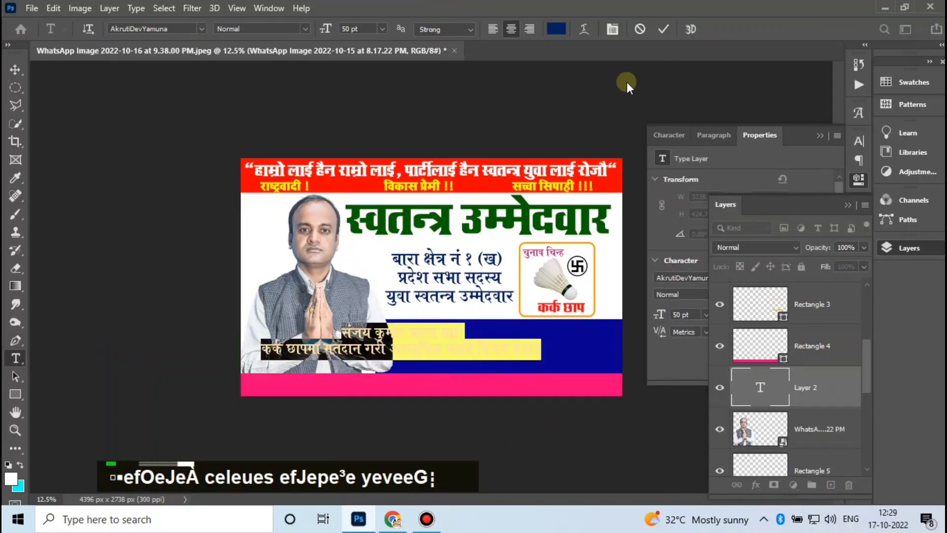
left_click(556, 29)
left_click(370, 244)
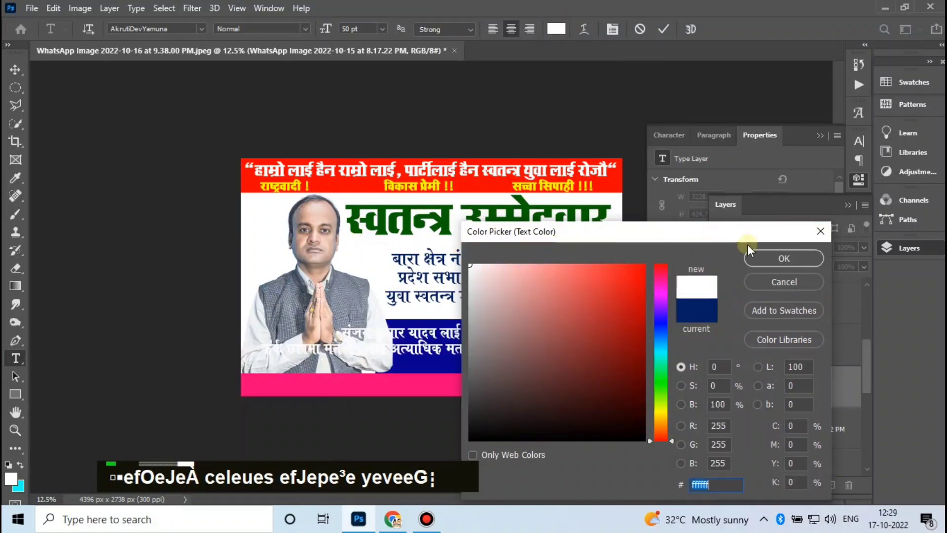
left_click(776, 255)
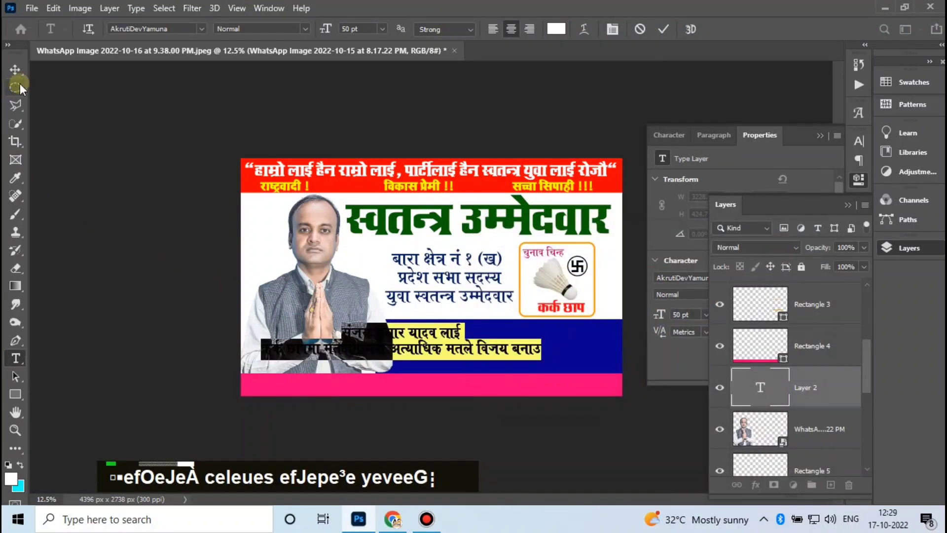
Scale the white two-line appeal to about 82% and fit it within the dark blue rectangle beside the portrait
left_click(15, 70)
left_click_drag(465, 330, 532, 333)
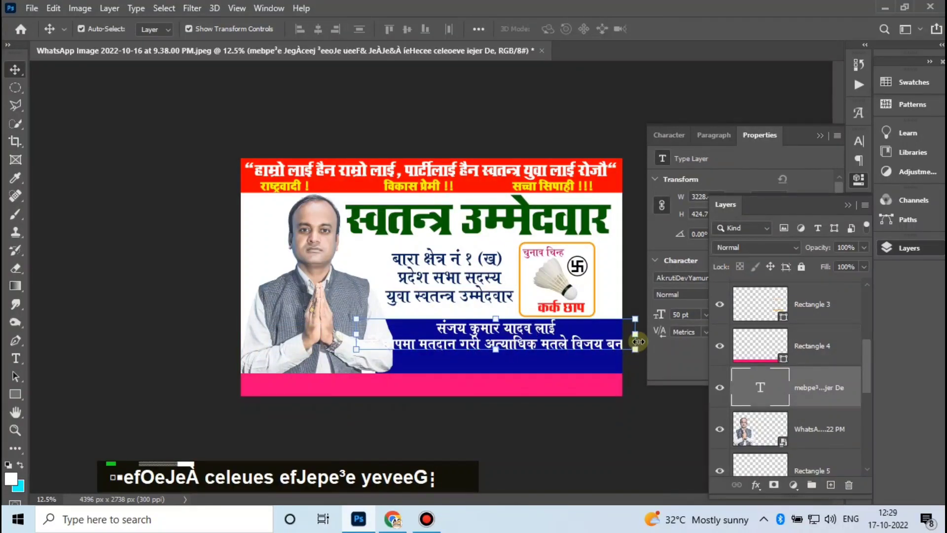
left_click_drag(635, 337, 587, 337)
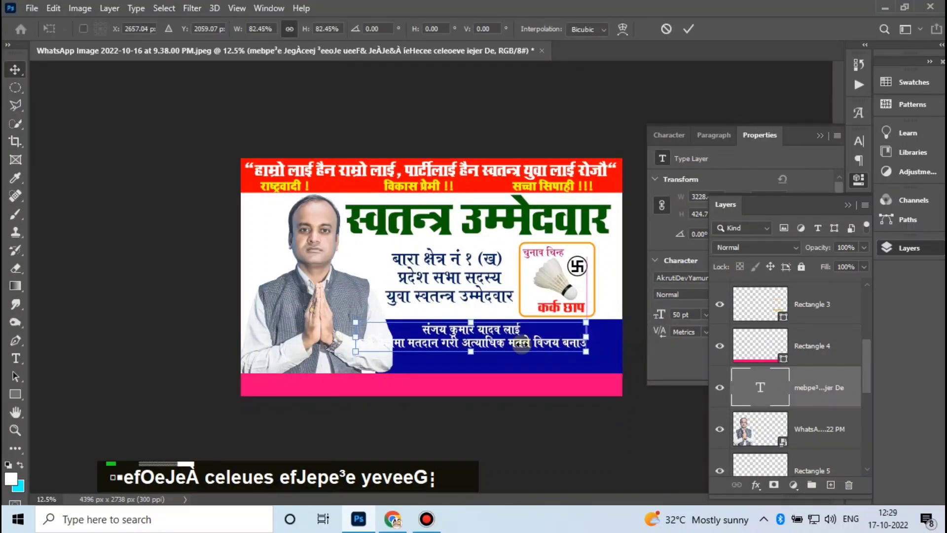
left_click_drag(527, 346, 539, 347)
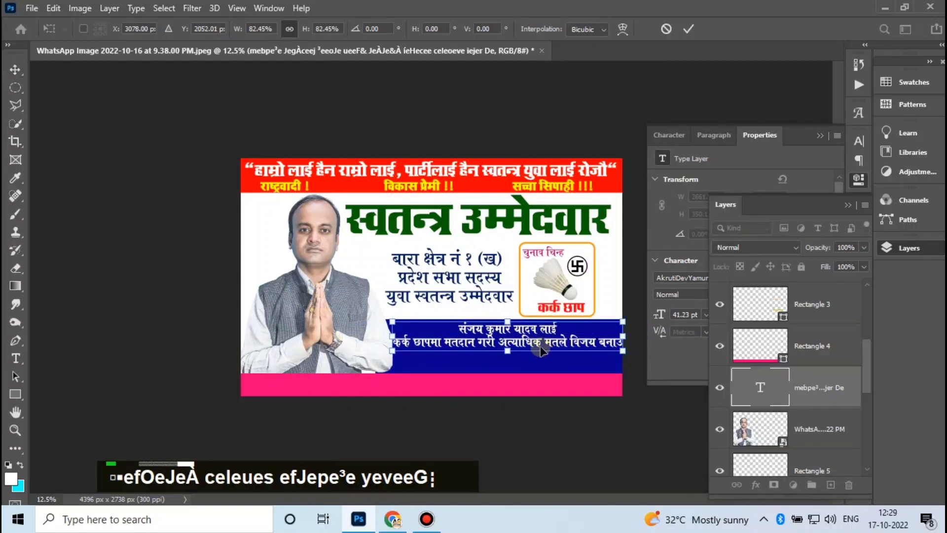
double_click(476, 331)
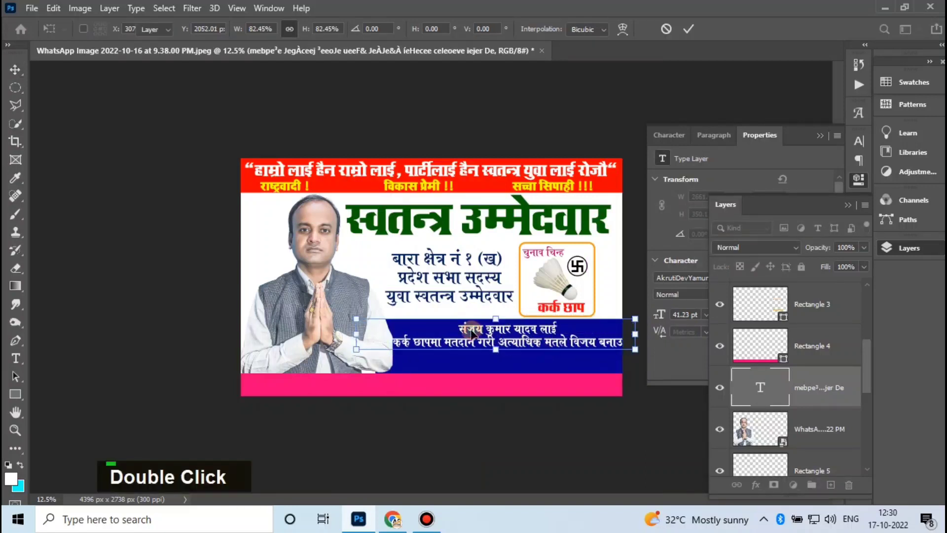
Set the candidate's name line in the appeal text to AkrutiDevPratik Bold at 62 pt
double_click(440, 329)
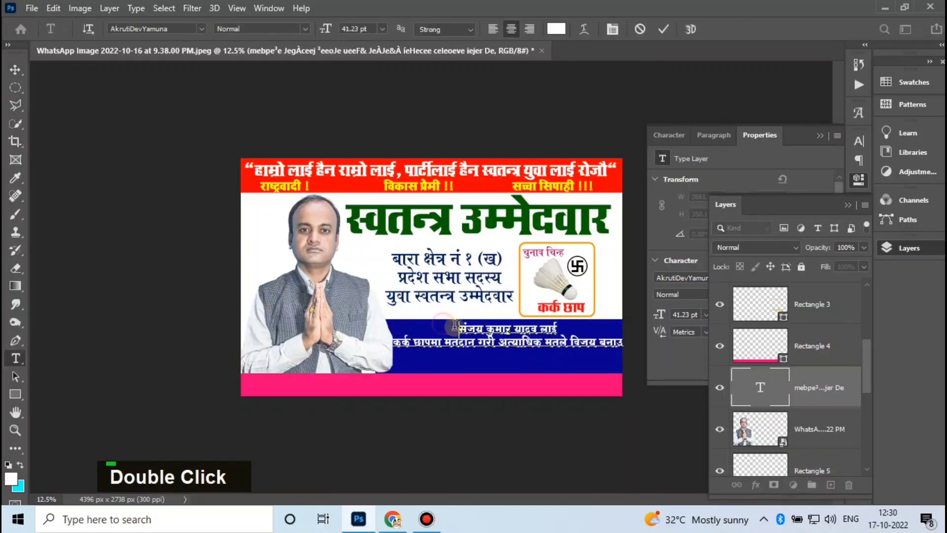
left_click_drag(499, 326, 579, 319)
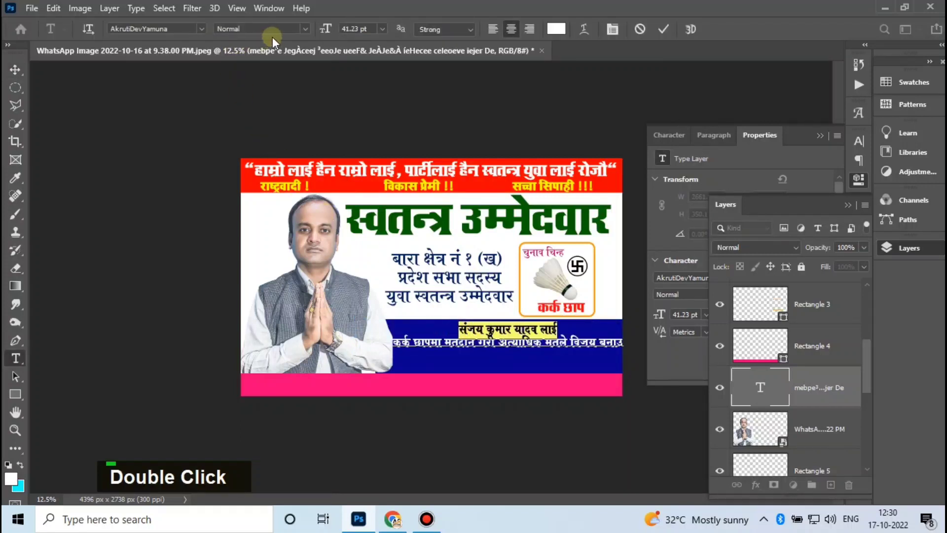
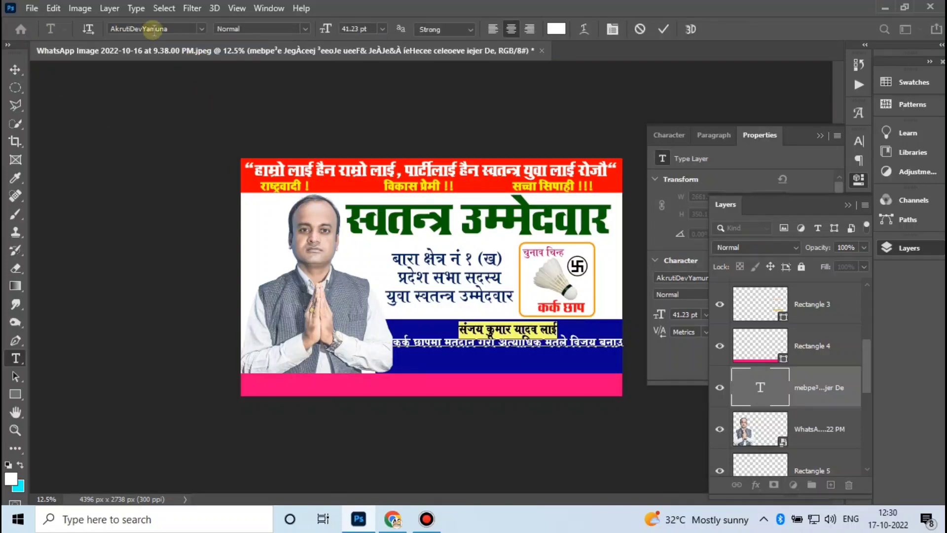
left_click(174, 29)
type("prat")
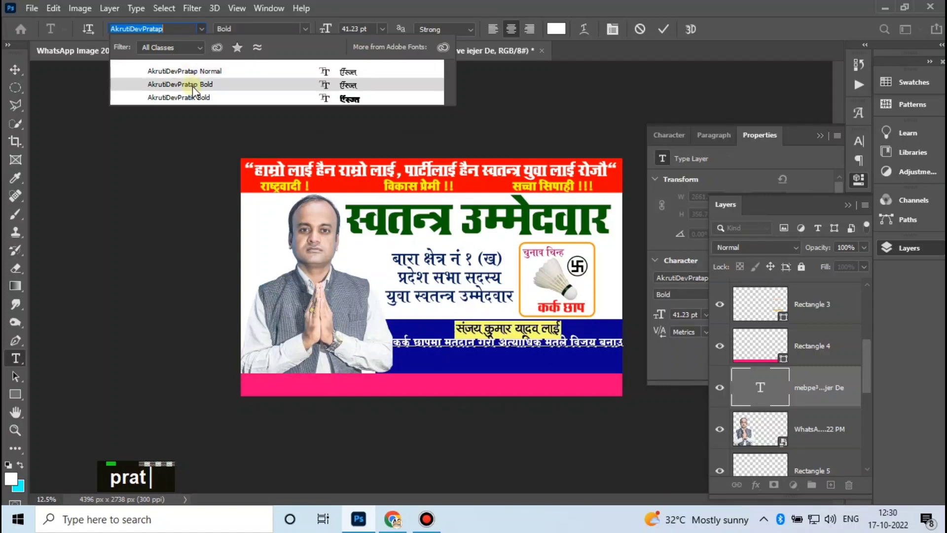
left_click(194, 97)
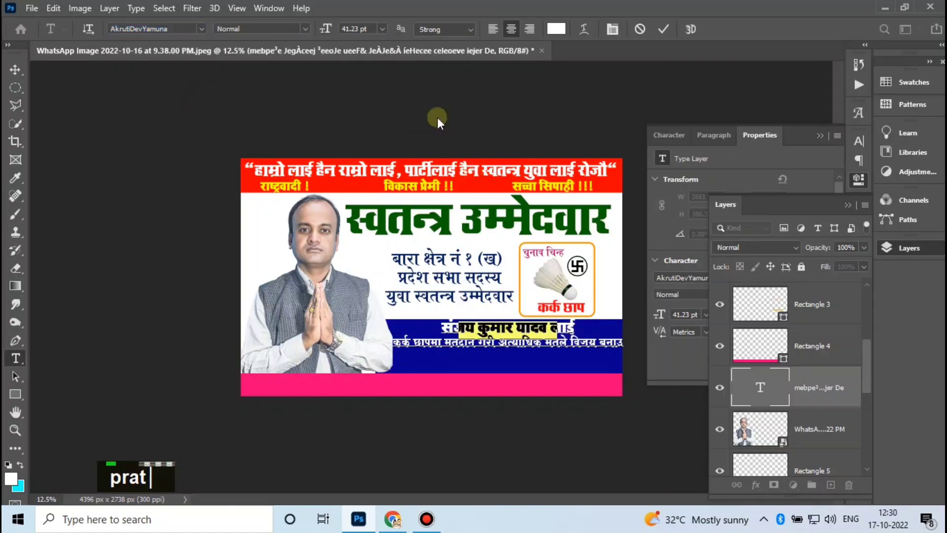
scroll(362, 31, "up", 15)
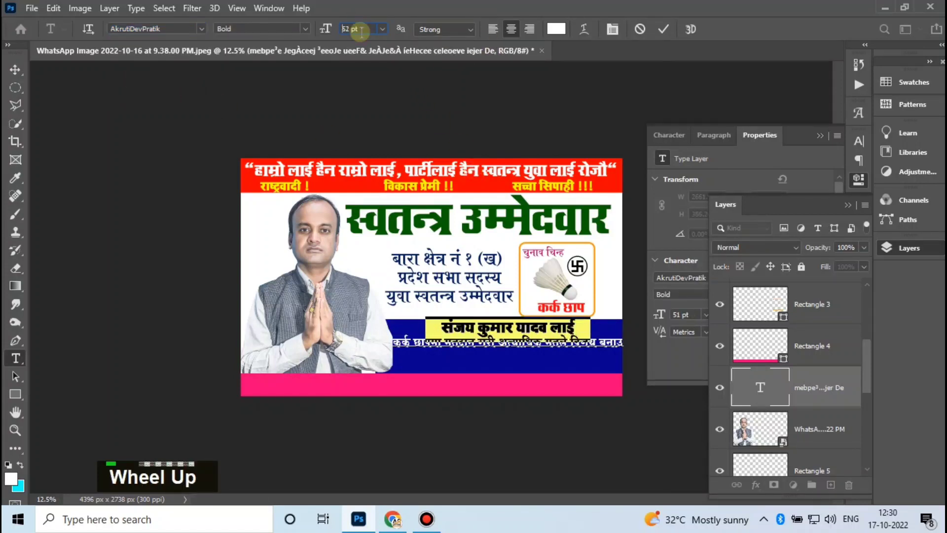
scroll(361, 32, "up", 5)
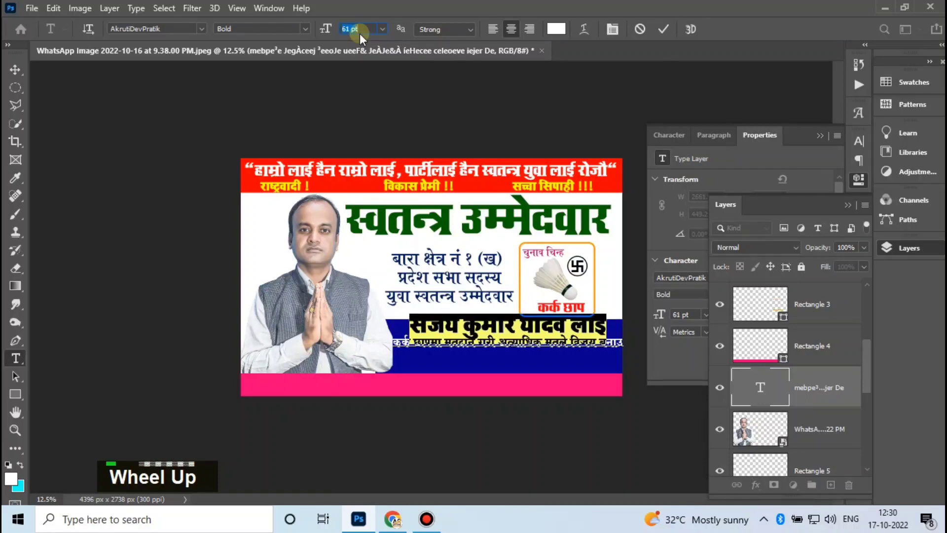
left_click(663, 29)
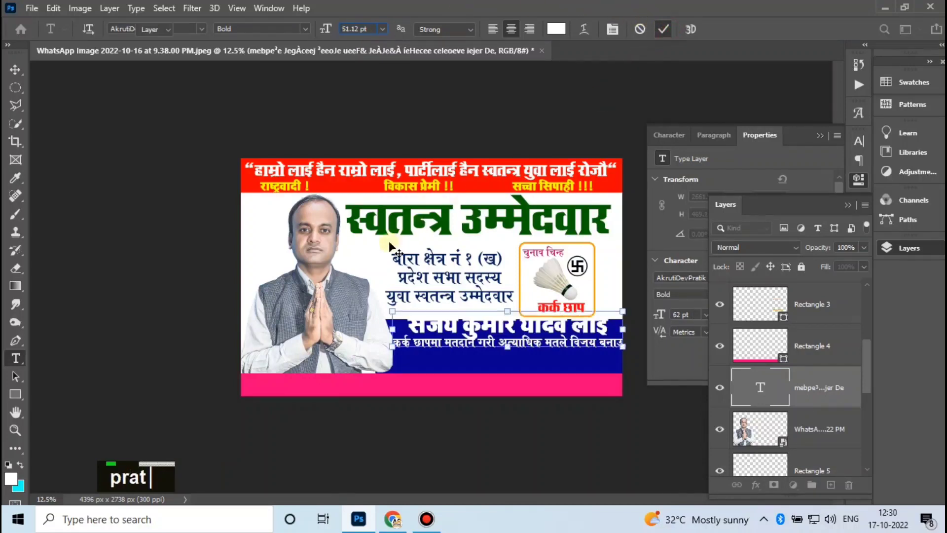
Move the white two-line appeal lower and scale it to about 85% so it fits within the dark blue rectangle
key("v")
left_click_drag(480, 327, 482, 332)
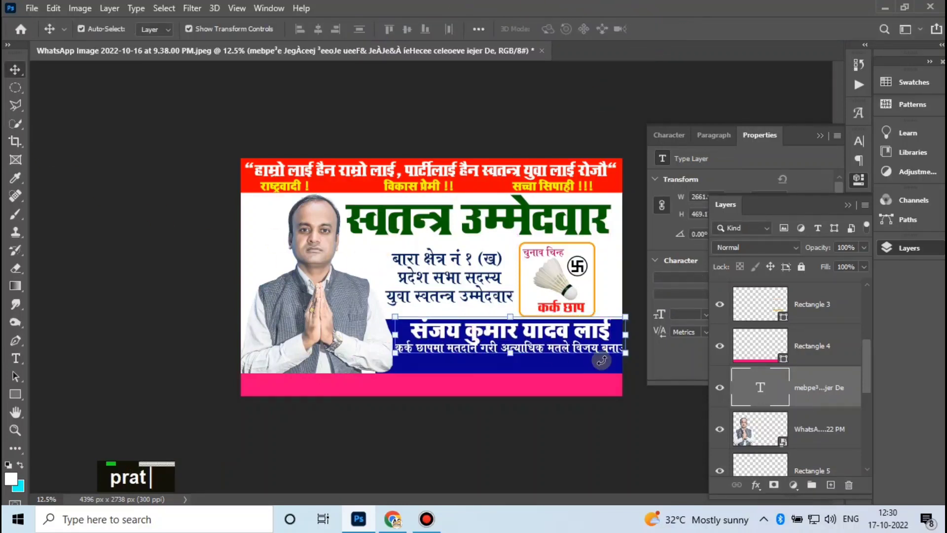
left_click_drag(625, 351, 551, 340)
key("Down")
key("Down")
key("Down")
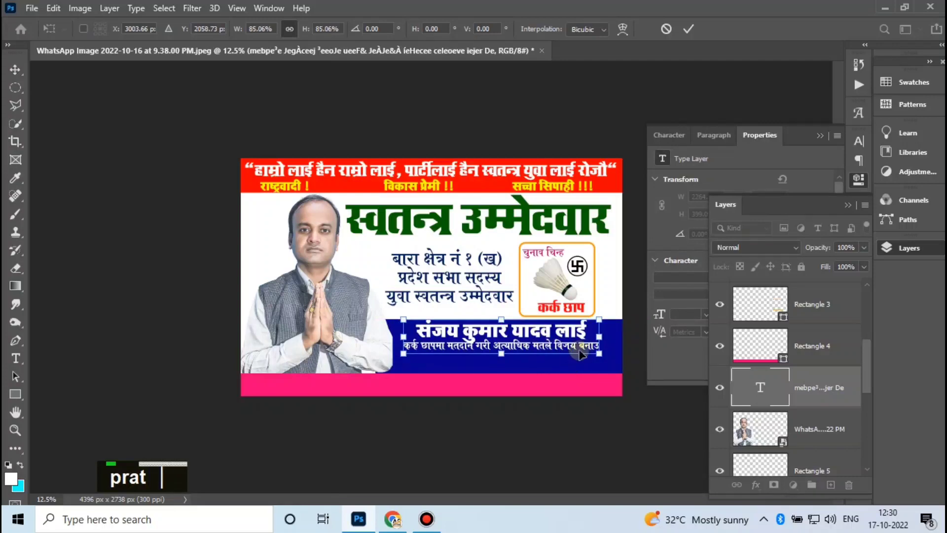
left_click(688, 29)
Set the leading of the white two-line appeal text to 38 pt
key("ctrl+plus")
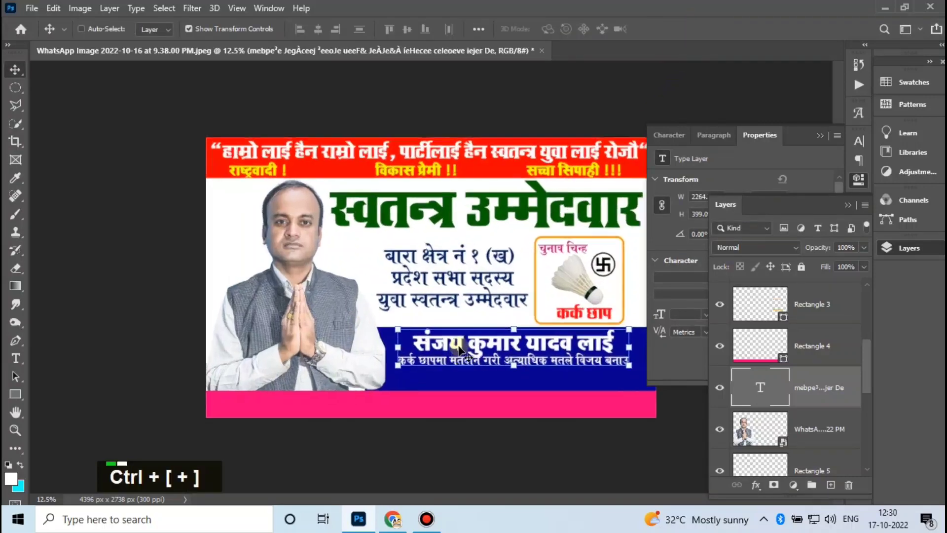
key("space")
key("space")
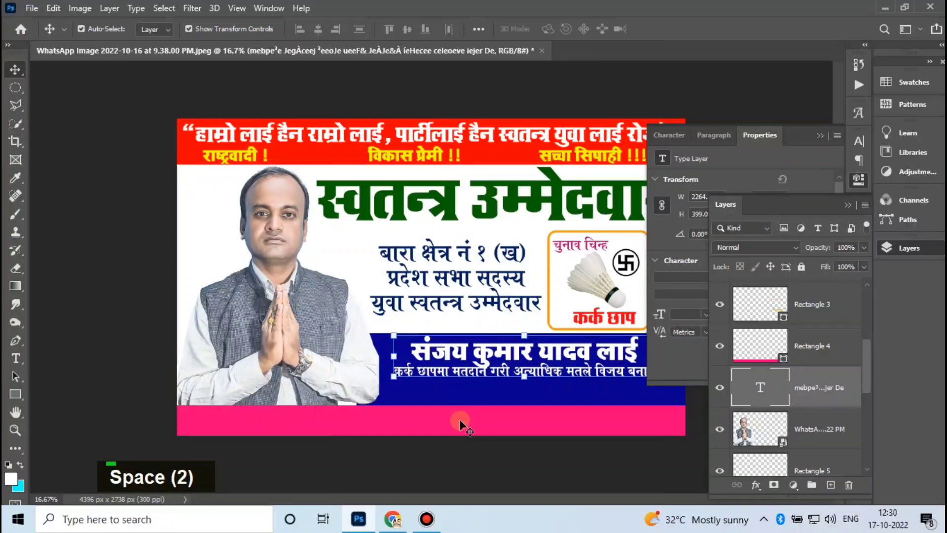
double_click(824, 134)
double_click(512, 354)
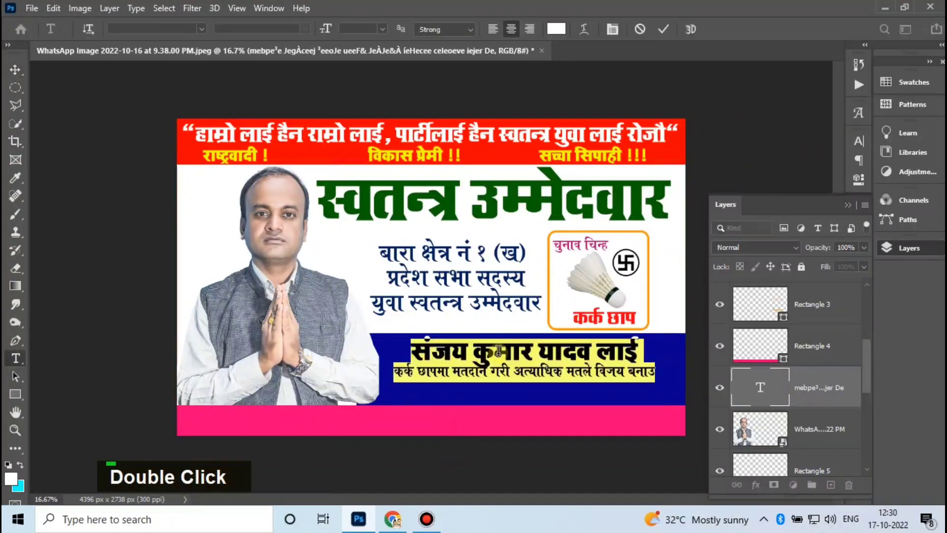
left_click(859, 141)
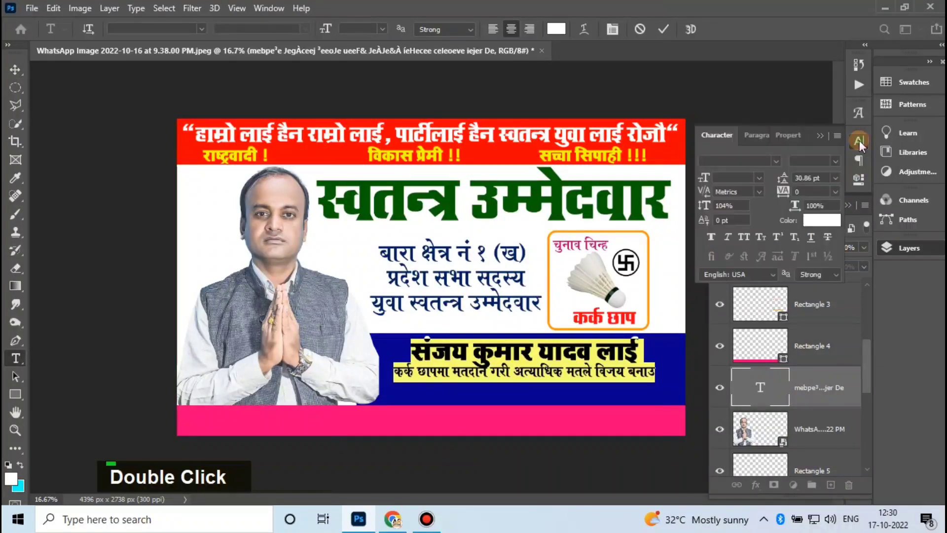
scroll(808, 181, "up", 8)
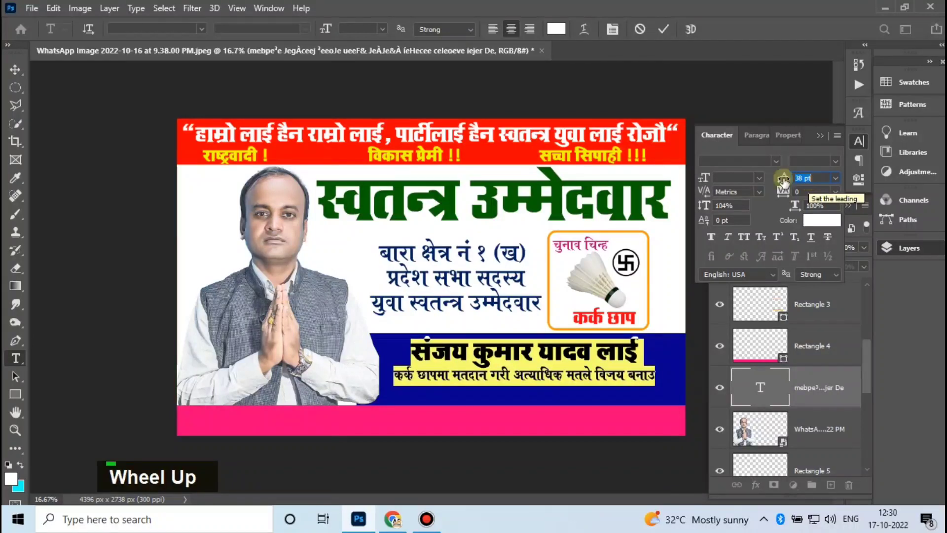
left_click(663, 29)
key("v")
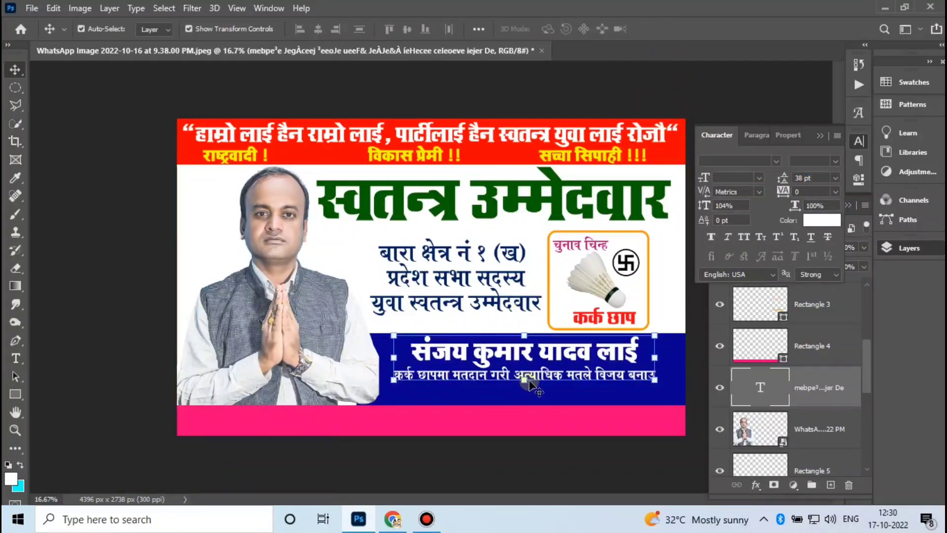
Add the pasted contact line, संपर्क नं. with the phone number, below the appeal on the dark blue rectangle
left_click(434, 401)
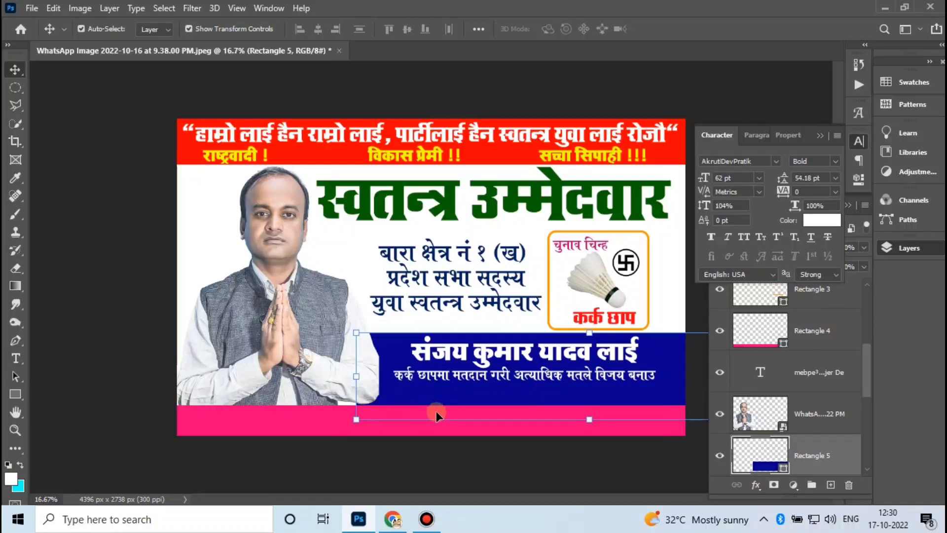
key("ctrl+v")
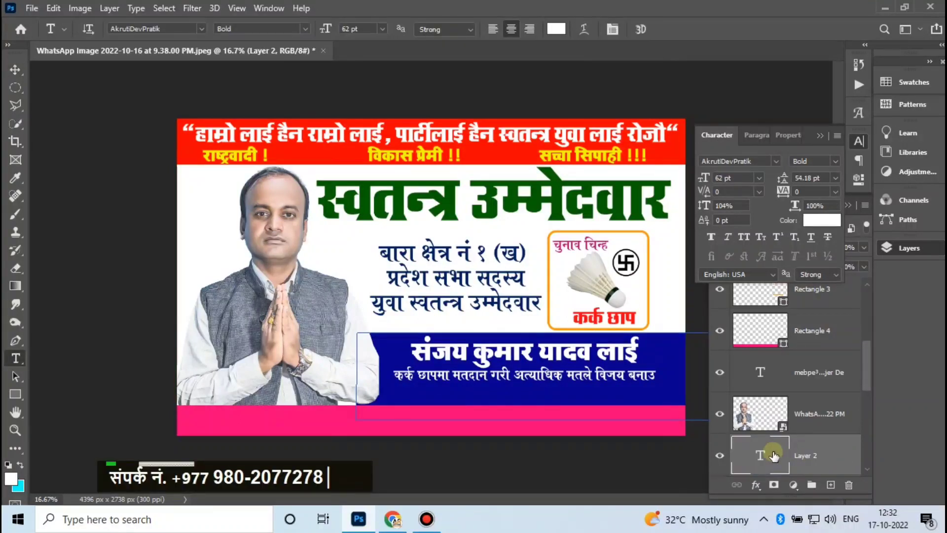
left_click(312, 332)
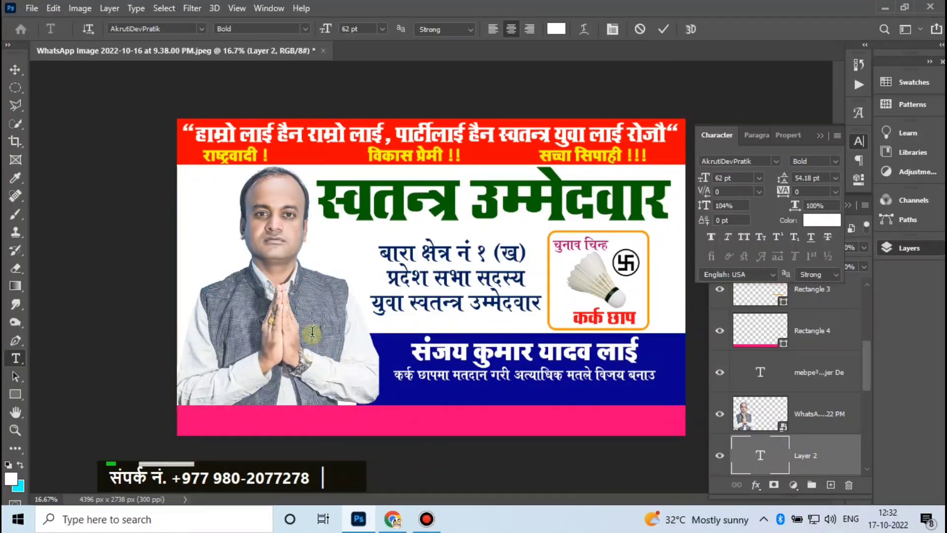
key("ctrl+v")
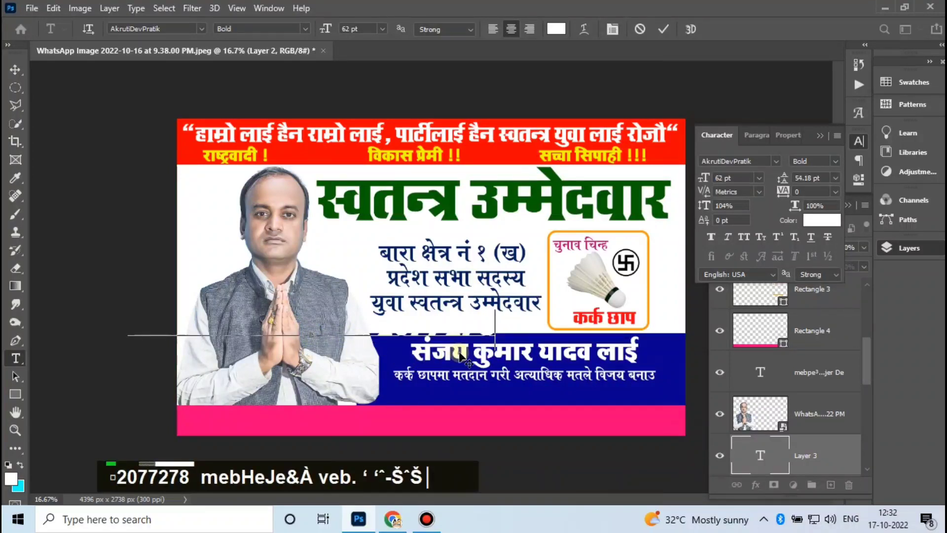
key("ctrl")
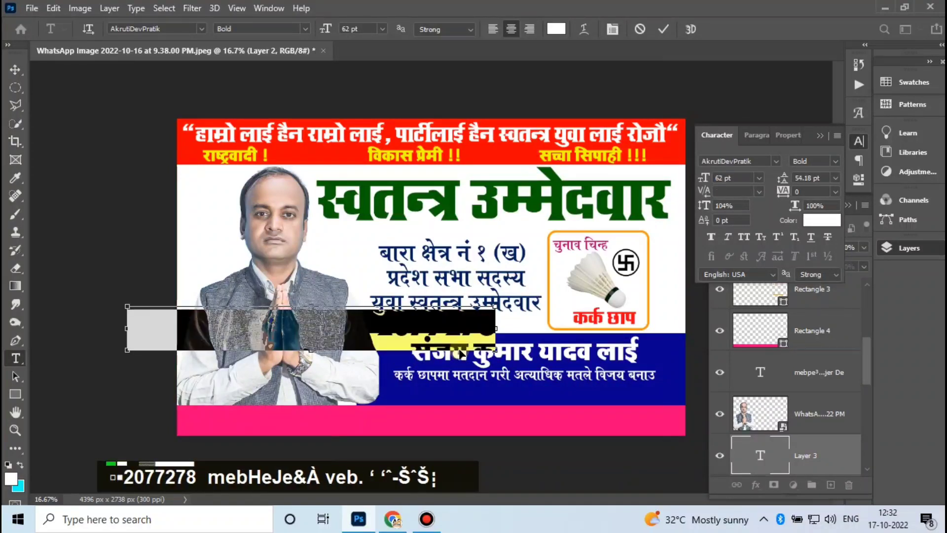
left_click_drag(462, 354, 665, 415)
left_click_drag(761, 423, 760, 428)
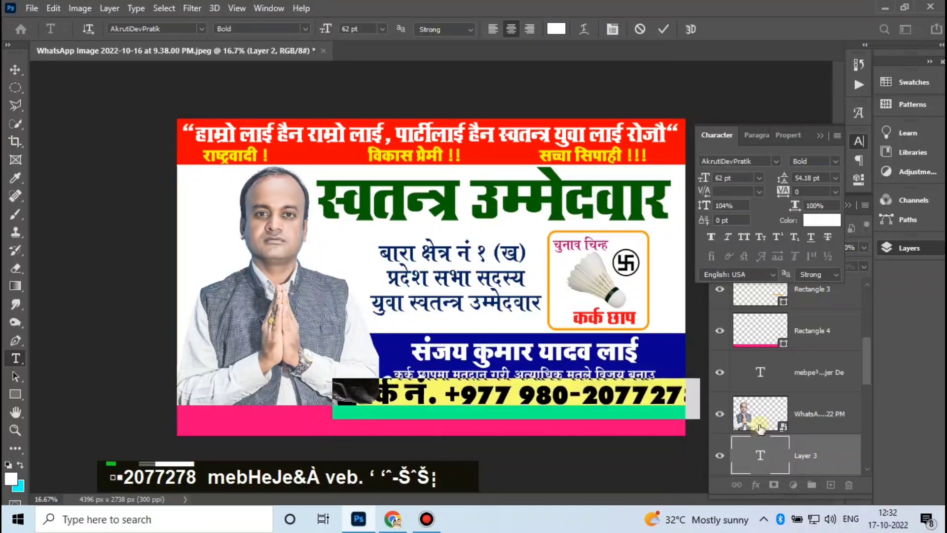
Format the contact line in AkrutiDevYamuna Bold at 47 pt and color it yellow (fcff00)
left_click(202, 29)
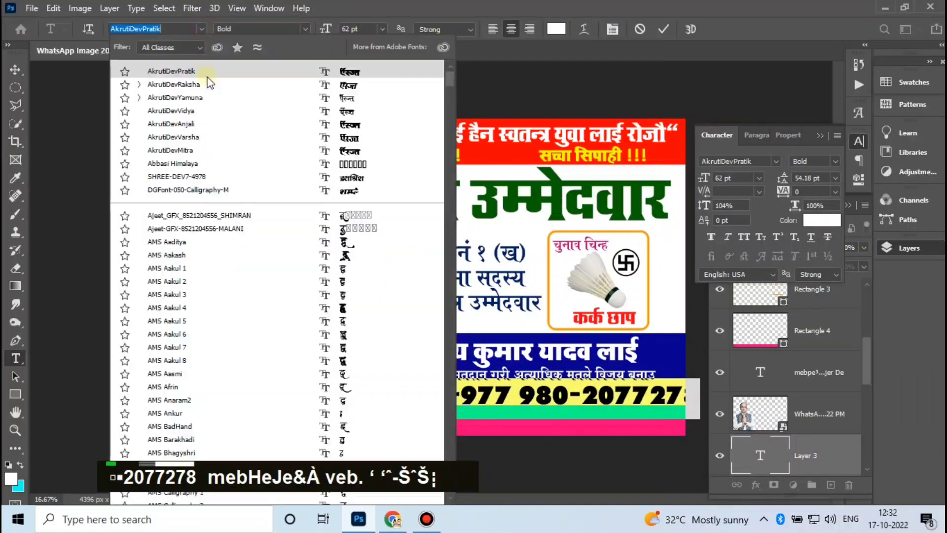
left_click(242, 101)
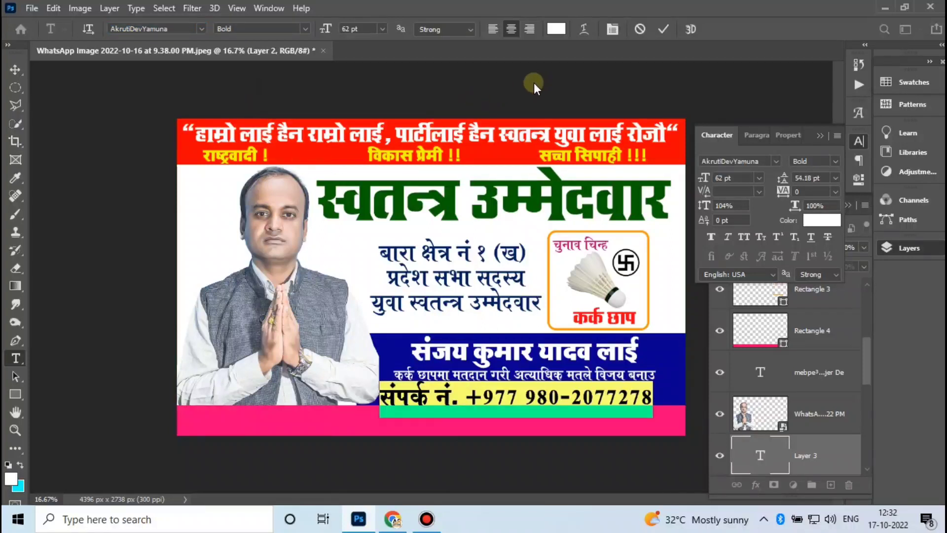
left_click(555, 30)
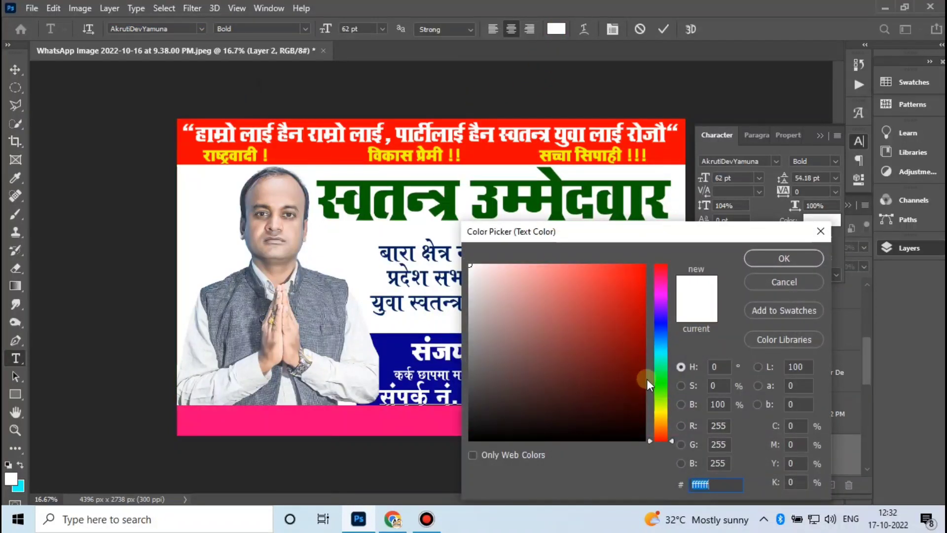
double_click(664, 412)
left_click(643, 265)
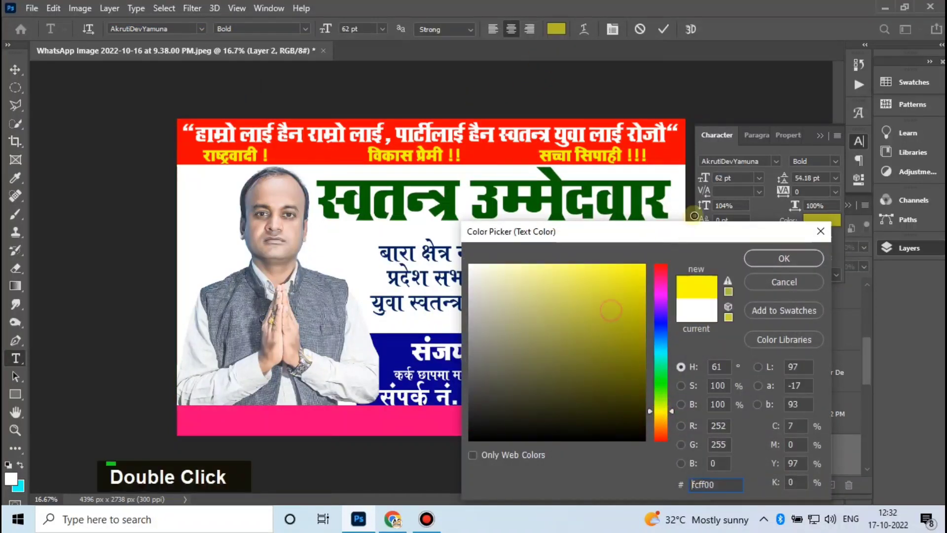
left_click(787, 259)
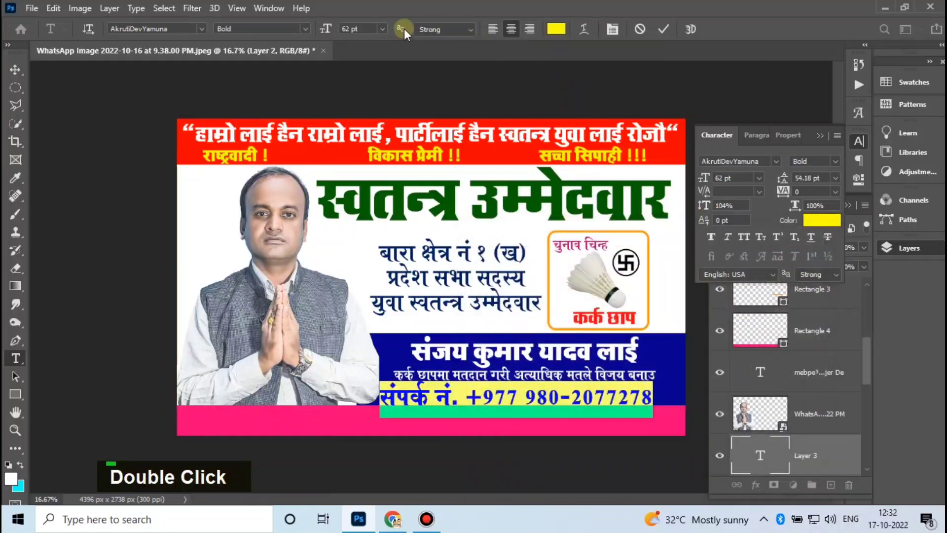
scroll(352, 29, "down", 6)
scroll(352, 28, "down", 8)
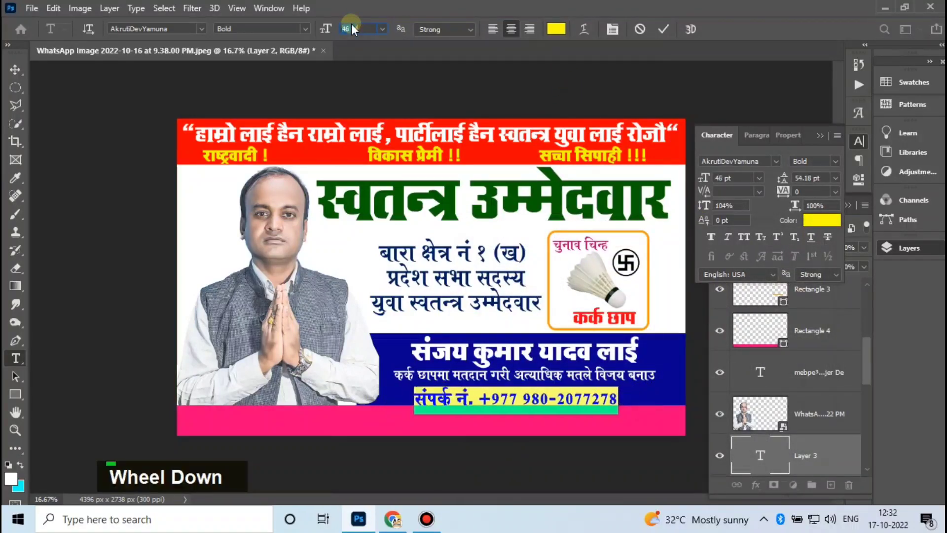
scroll(351, 29, "up", 1)
scroll(351, 29, "down", 2)
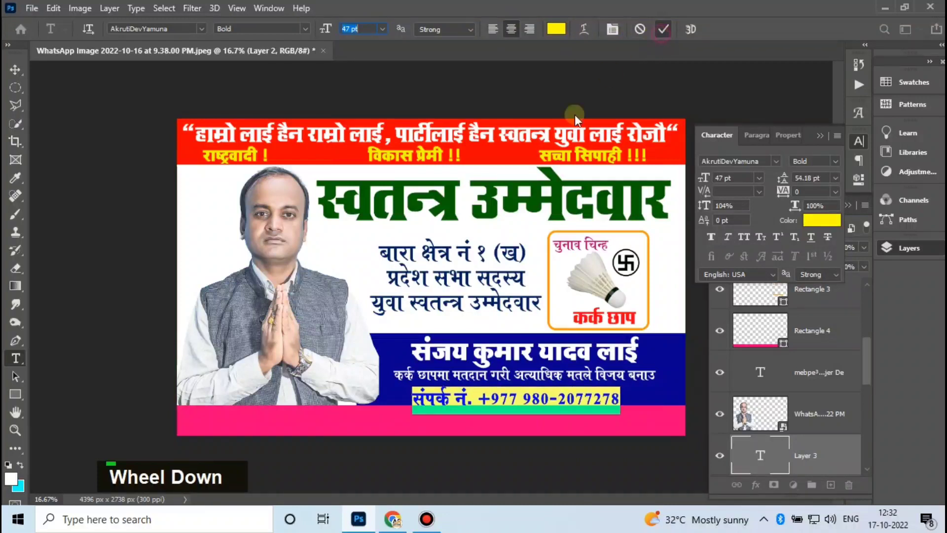
left_click(663, 29)
Scale the contact line to about 73% and center it below the appeal inside the dark blue rectangle
left_click(15, 70)
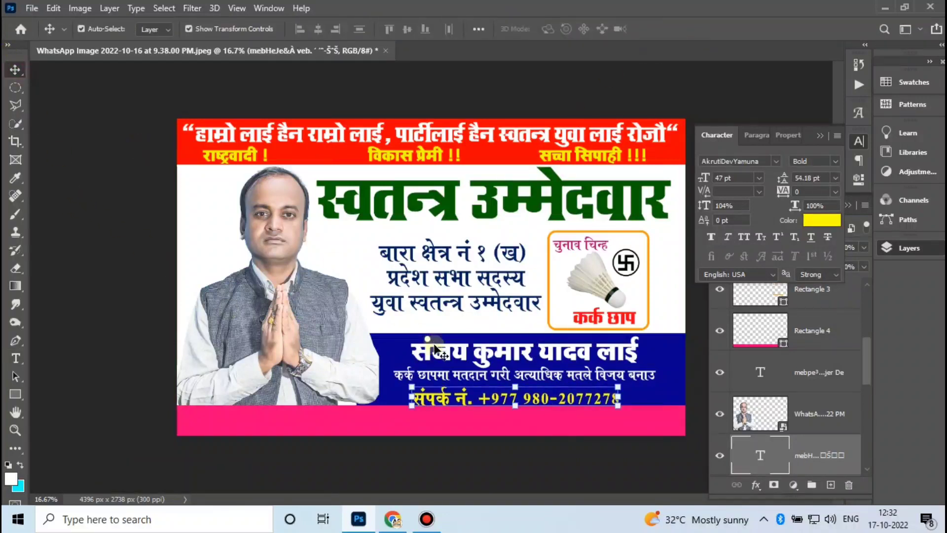
left_click_drag(480, 404, 476, 401)
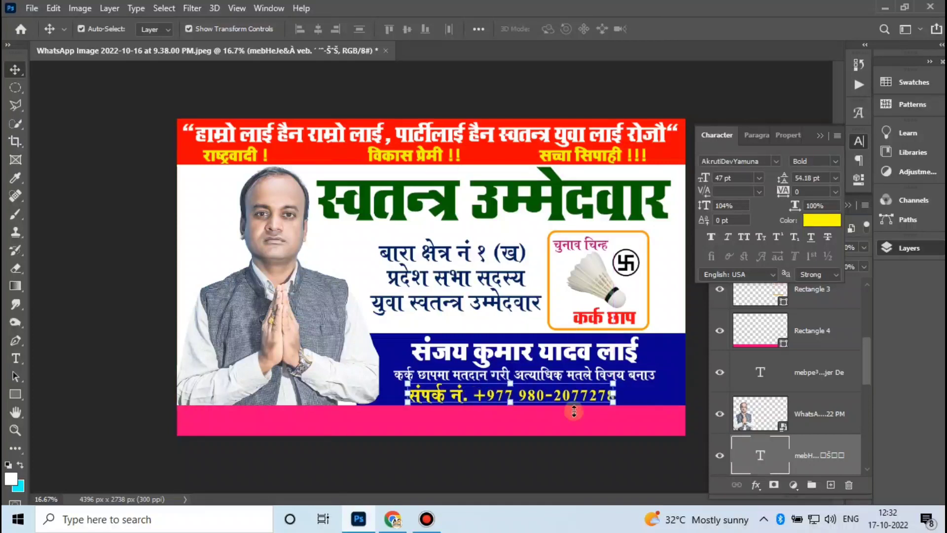
left_click_drag(621, 411, 570, 397)
double_click(570, 396)
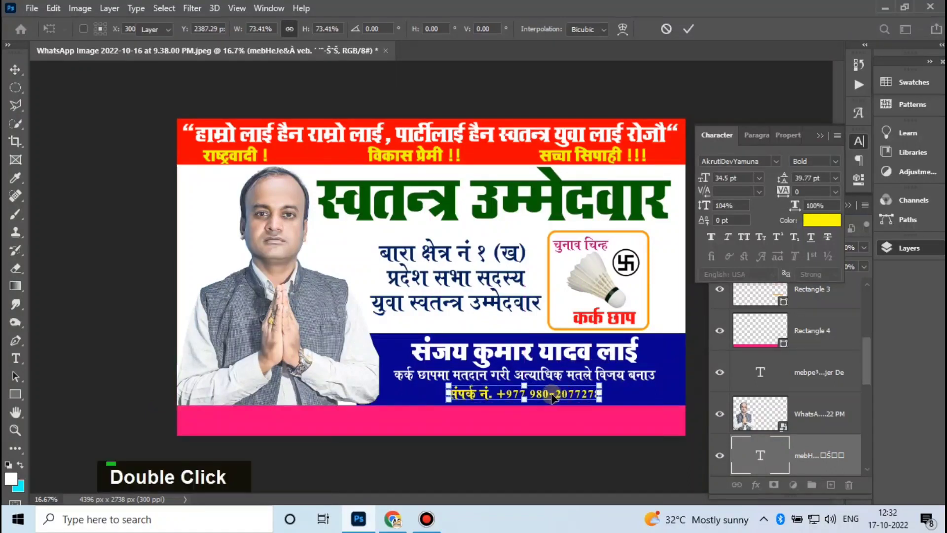
Insert a hyphen after संपर्क नं. in the contact line
double_click(492, 393)
type("-")
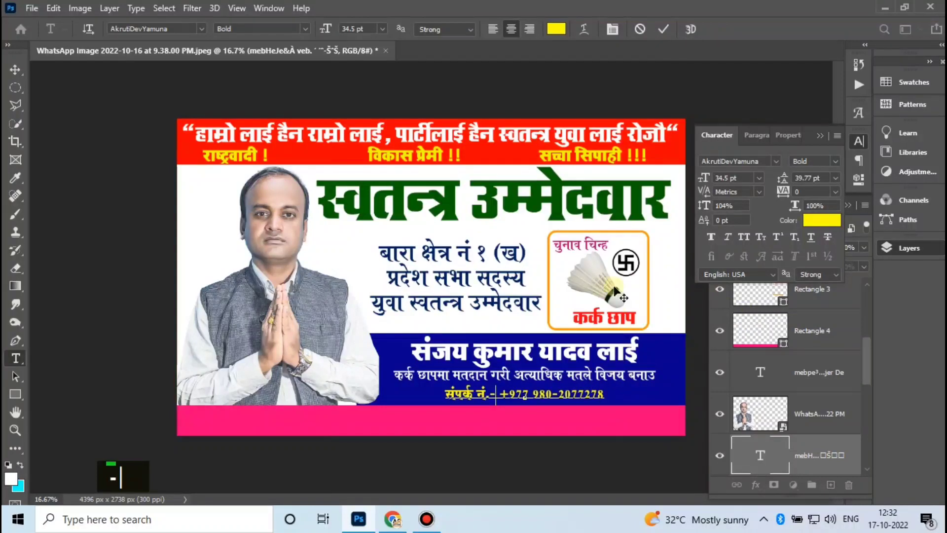
left_click(664, 29)
key("v")
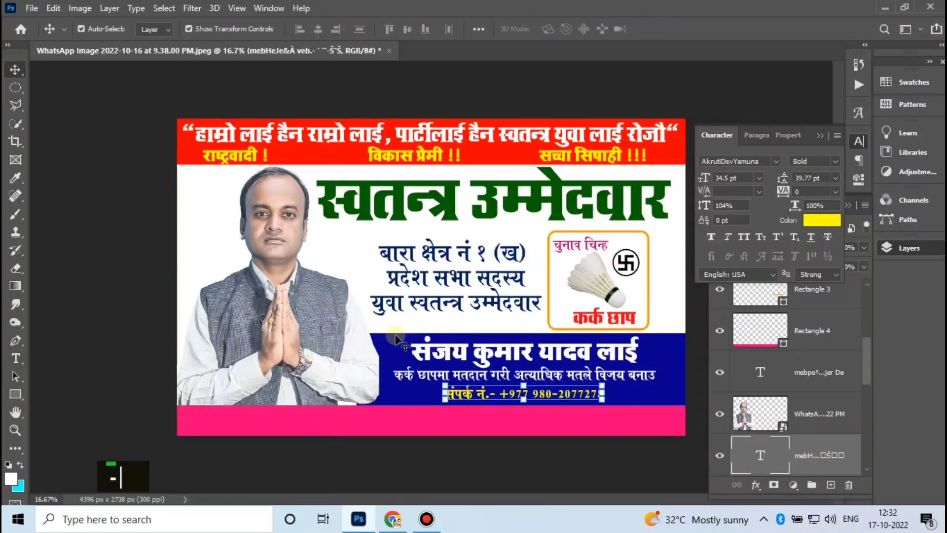
Edit the white appeal text so that its second line ends with a danda (।) after बनाउ
left_click(653, 375)
double_click(656, 377)
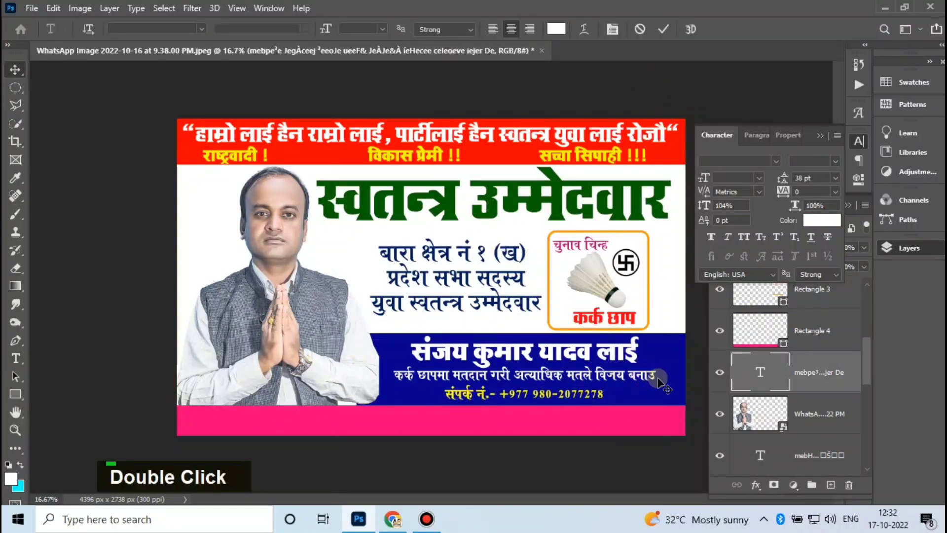
key("ctrl+z")
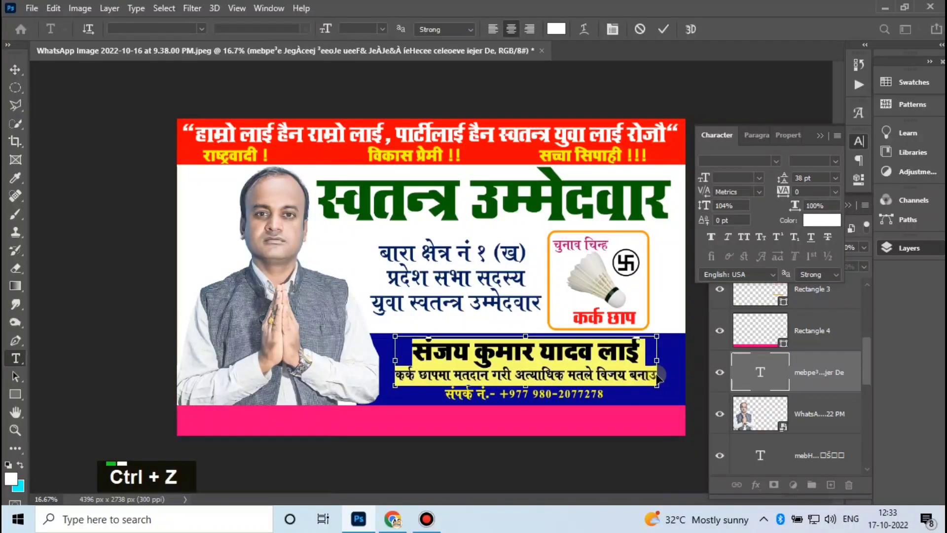
scroll(295, 378, "down", 2)
Add the white slogan "सबैको आशा युवाको भरोसा" on the pink band and set its size to 42 pt
type("सबैको आशा युवाको भरोसा")
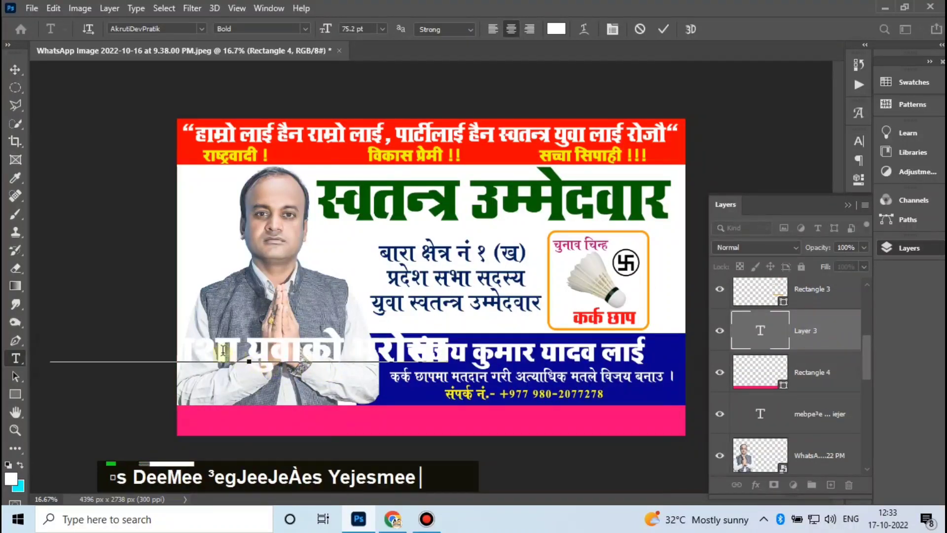
left_click_drag(377, 456, 475, 516)
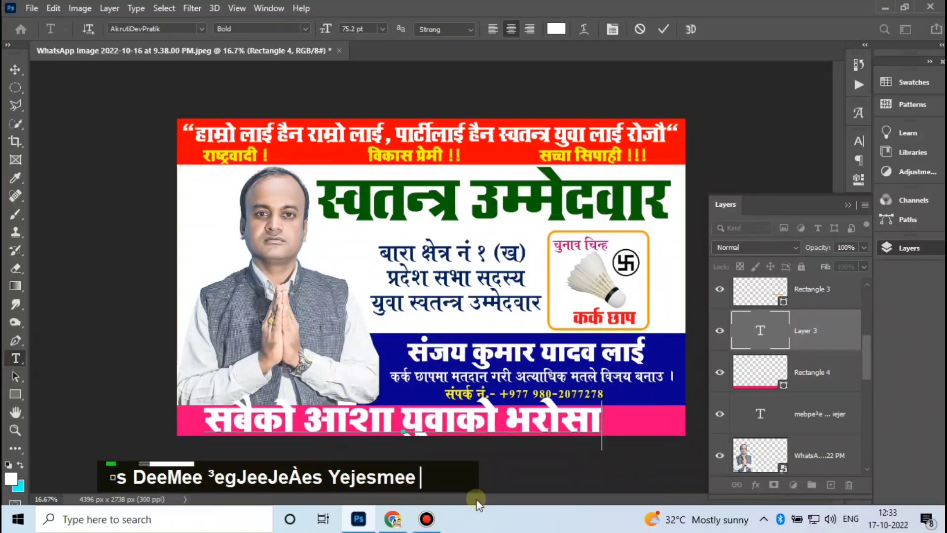
key("ctrl+a")
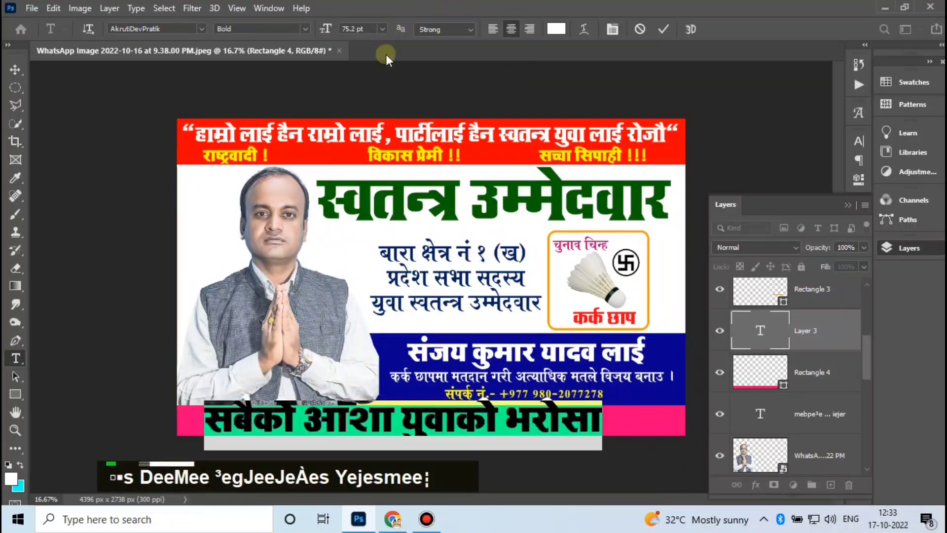
scroll(370, 29, "down", 17)
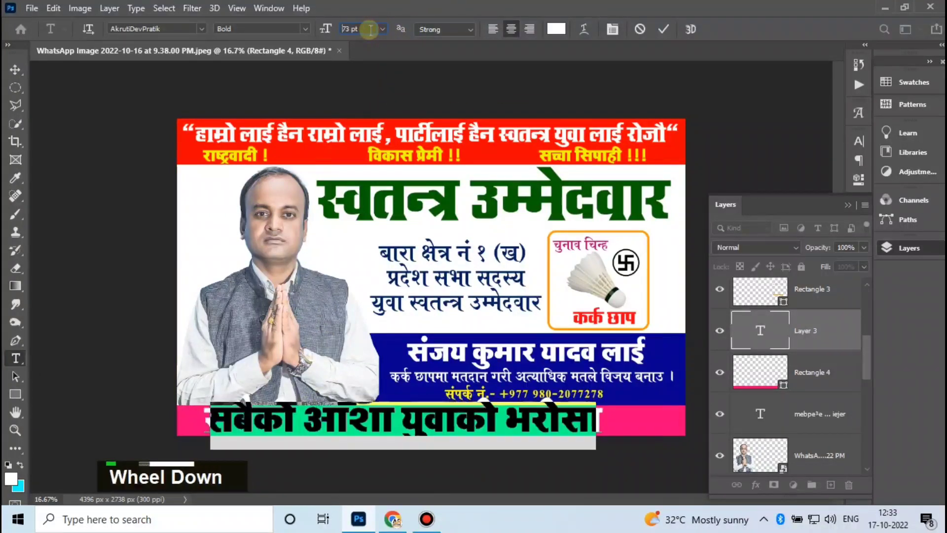
scroll(371, 38, "down", 11)
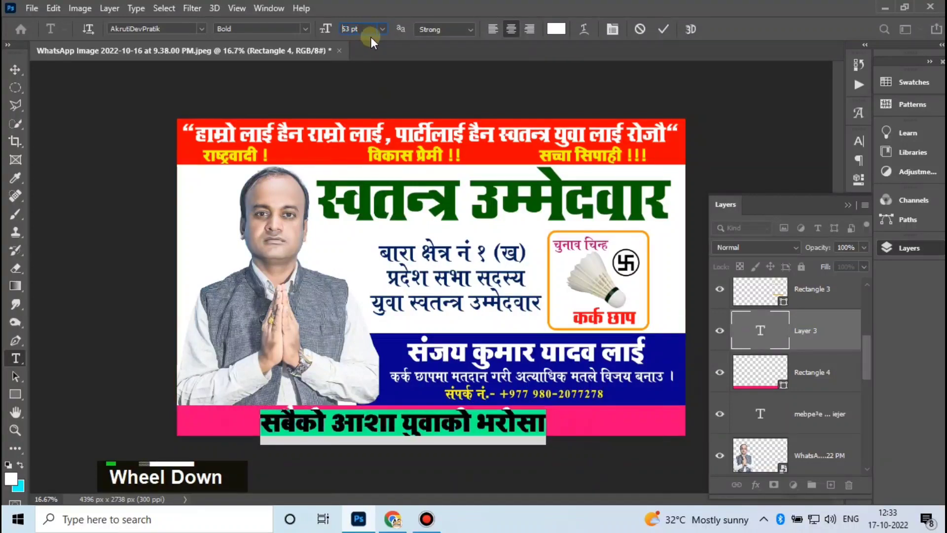
left_click(596, 448)
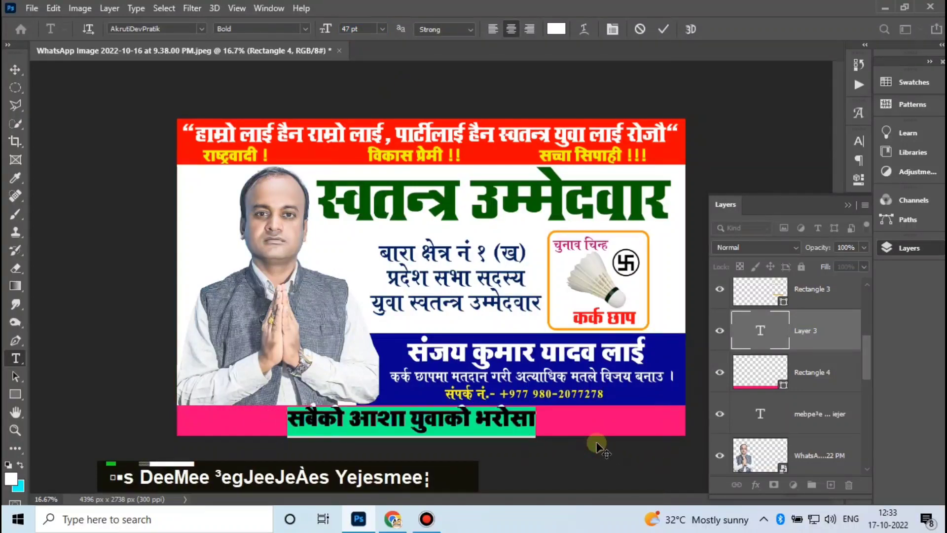
scroll(375, 30, "down", 3)
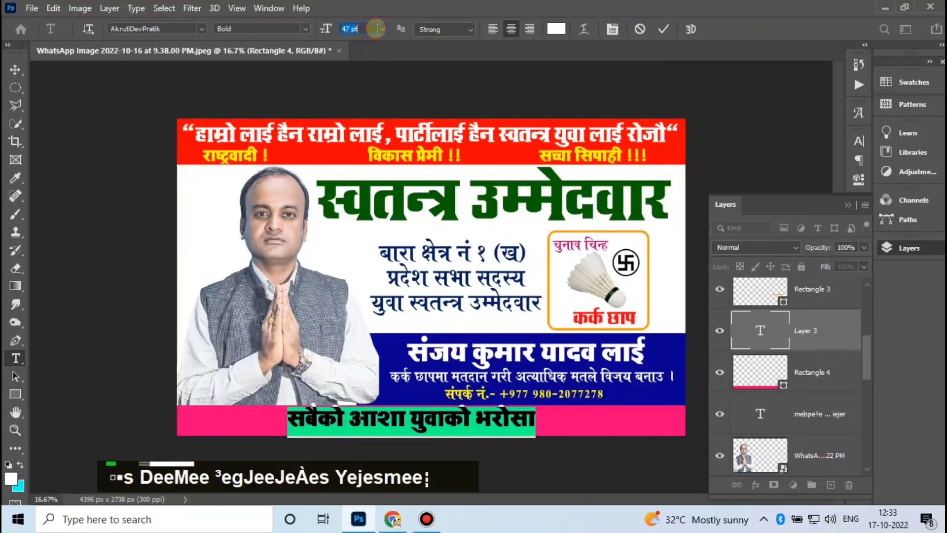
scroll(375, 29, "down", 2)
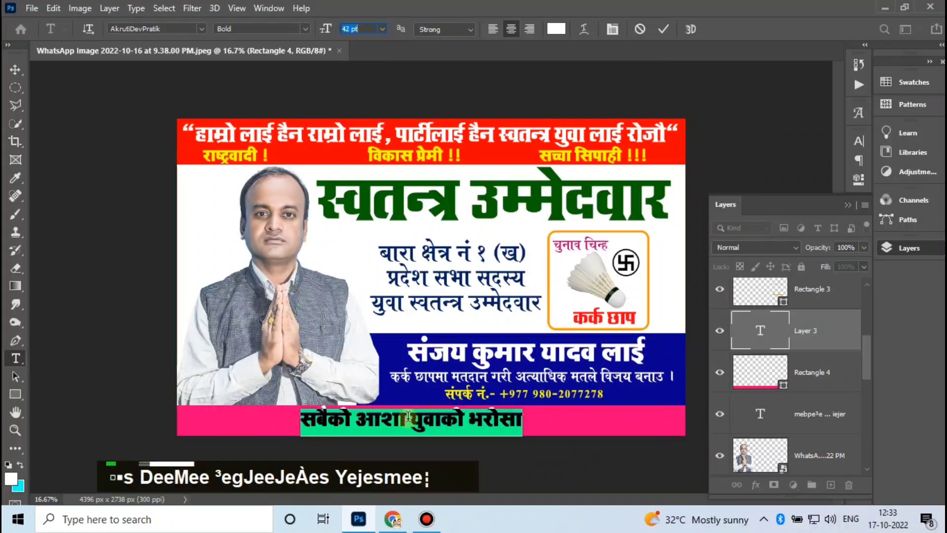
Widen the gap between आशा and युवाको, shift the pink-band slogan right, and set its size to 47 pt
left_click(408, 416)
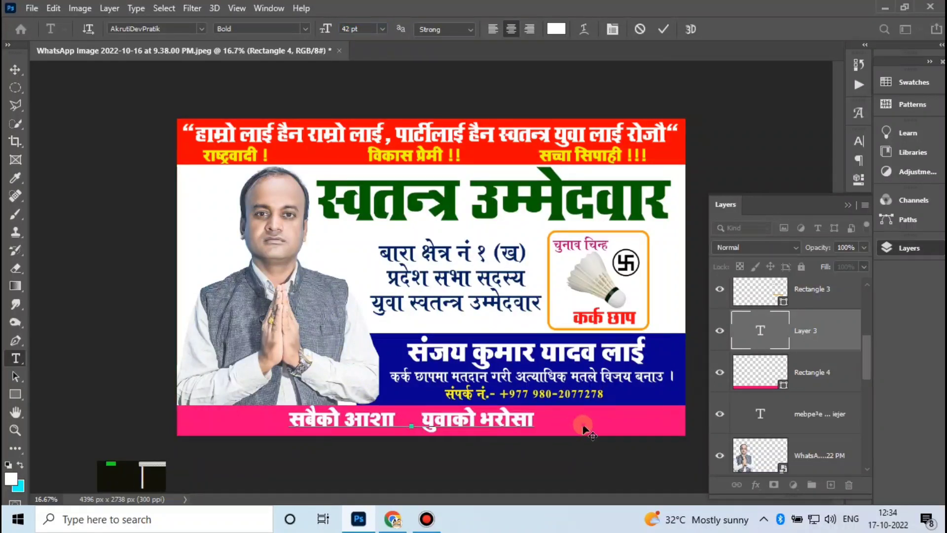
left_click_drag(584, 430, 610, 430)
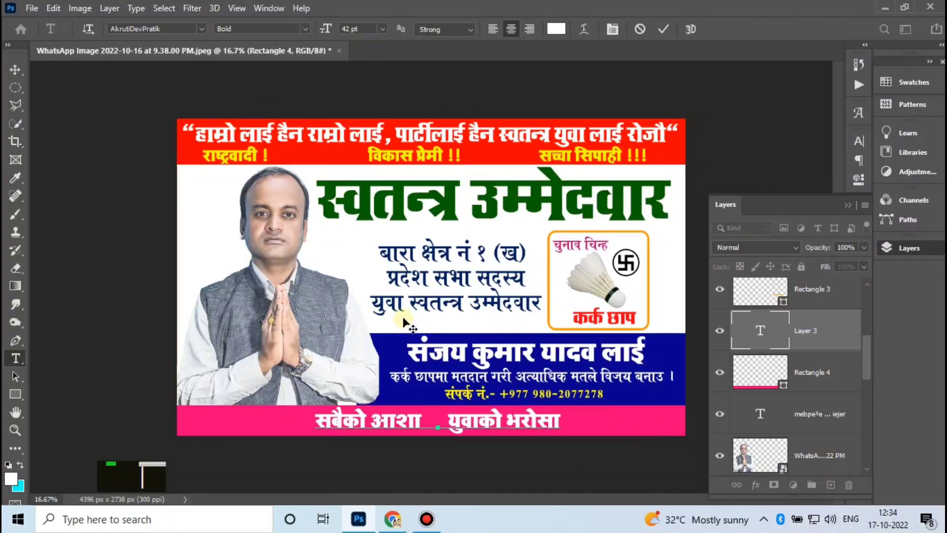
key("ctrl+a")
left_click(356, 28)
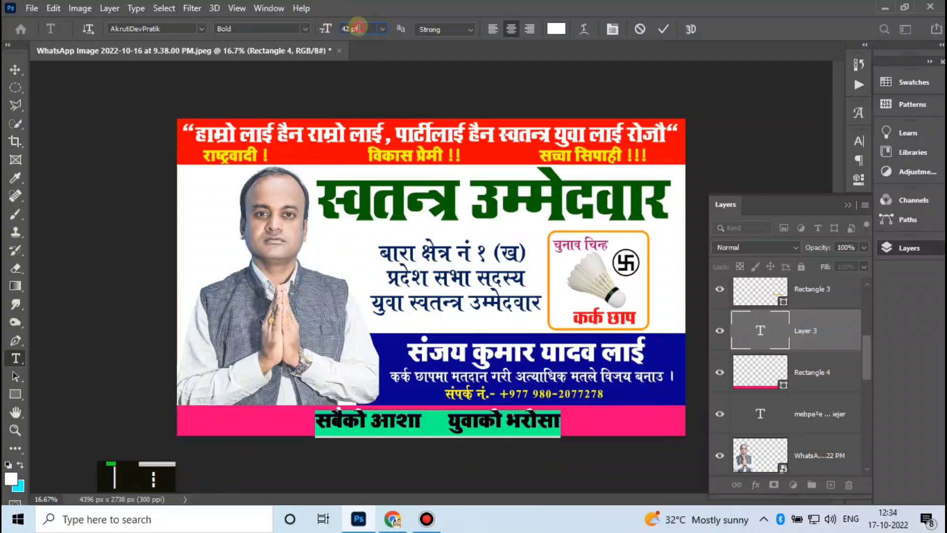
scroll(358, 29, "up", 5)
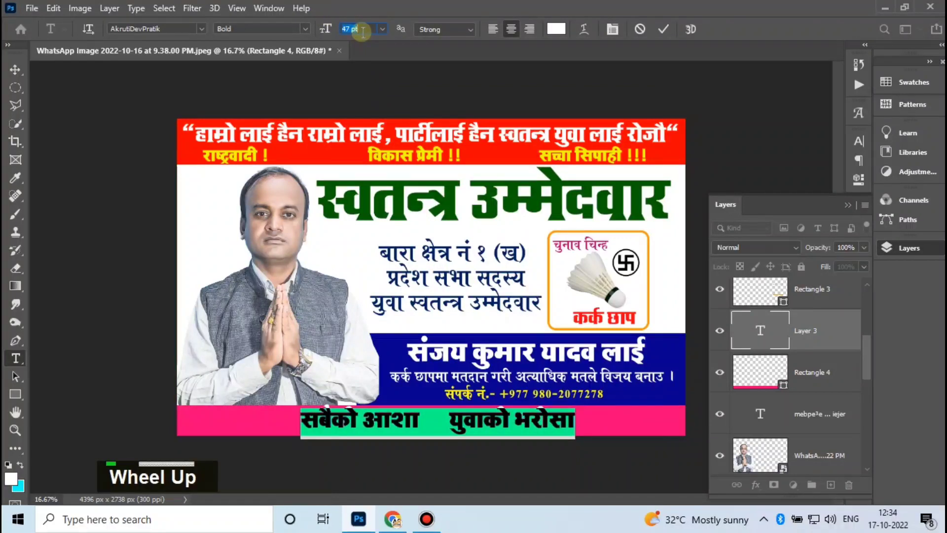
left_click(664, 29)
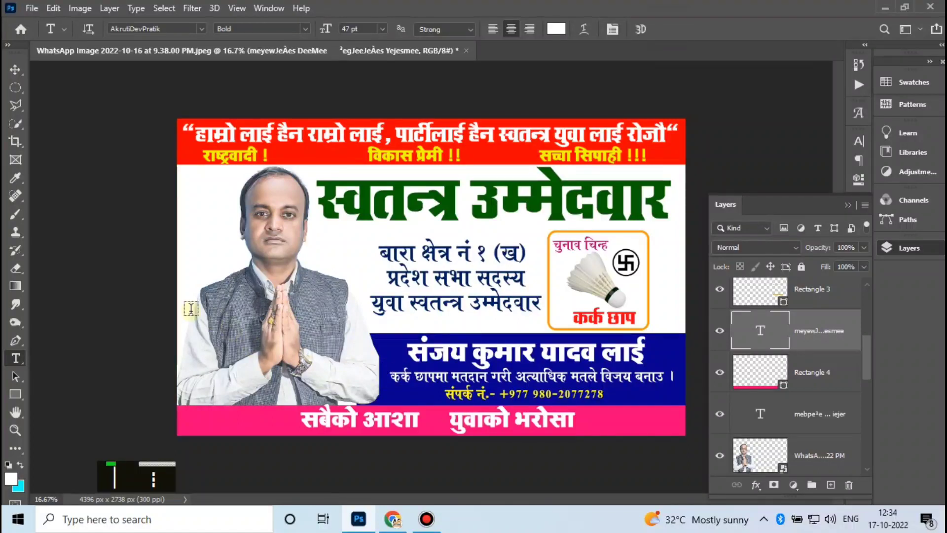
Nudge the pink-band slogan slightly down and to the right
left_click(19, 72)
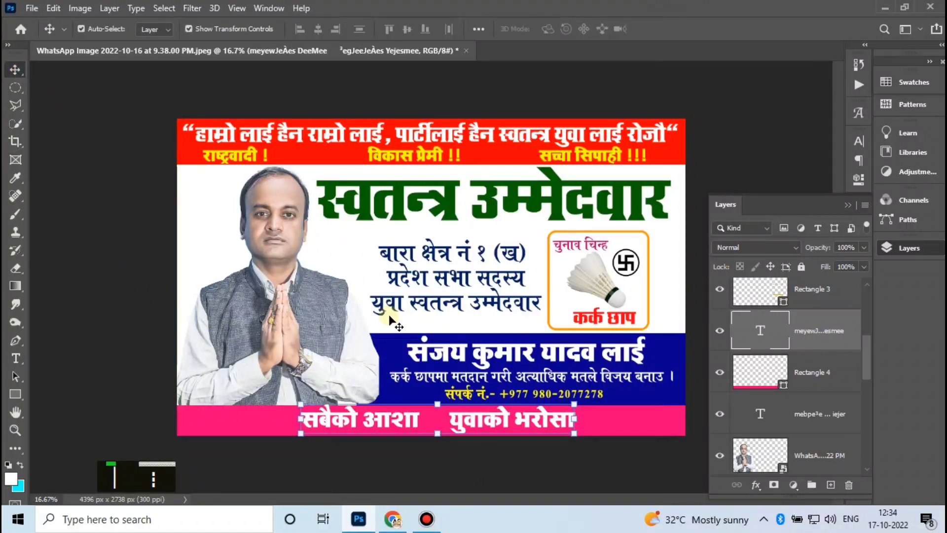
key("shift+Down")
key("shift+Down")
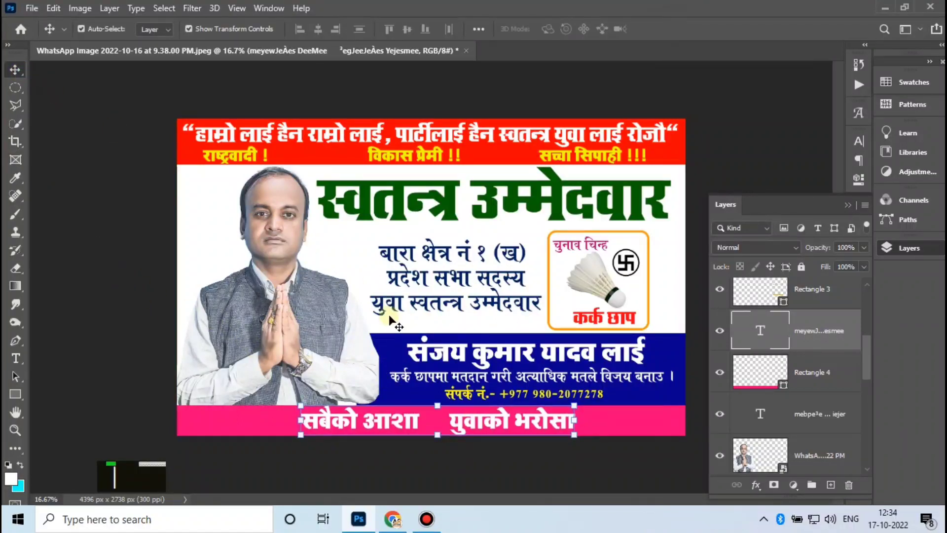
key("shift+Right")
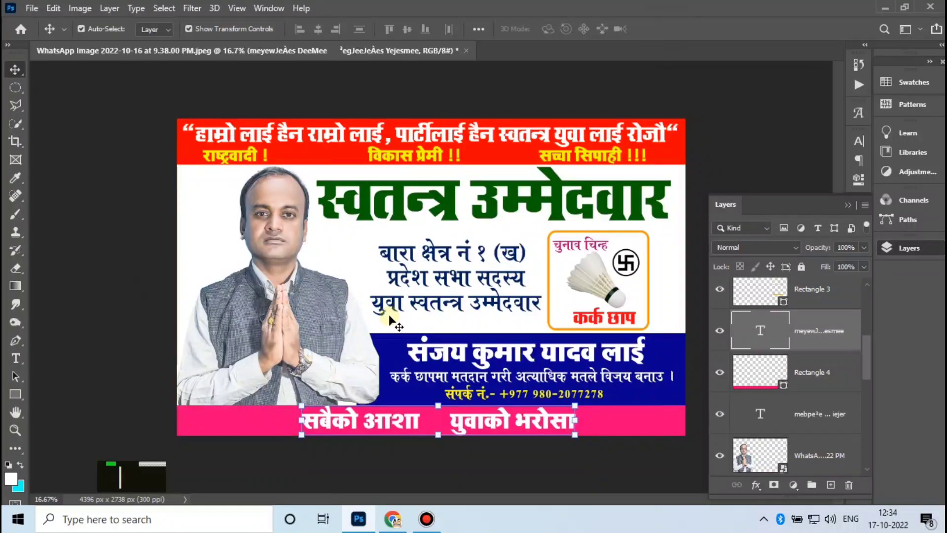
Place the Flag_of_Nepal image as an embedded layer directly above the portrait layer
left_click(276, 321)
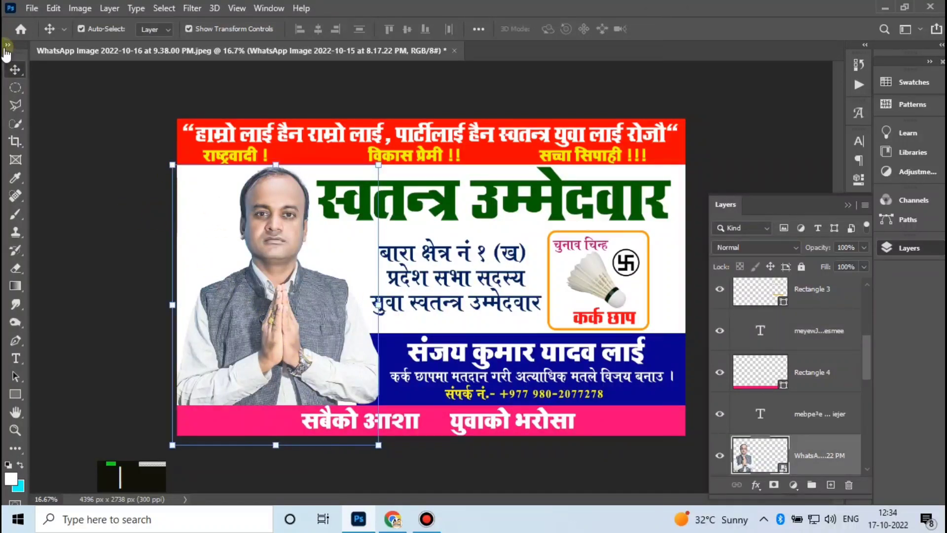
left_click(32, 8)
left_click(113, 277)
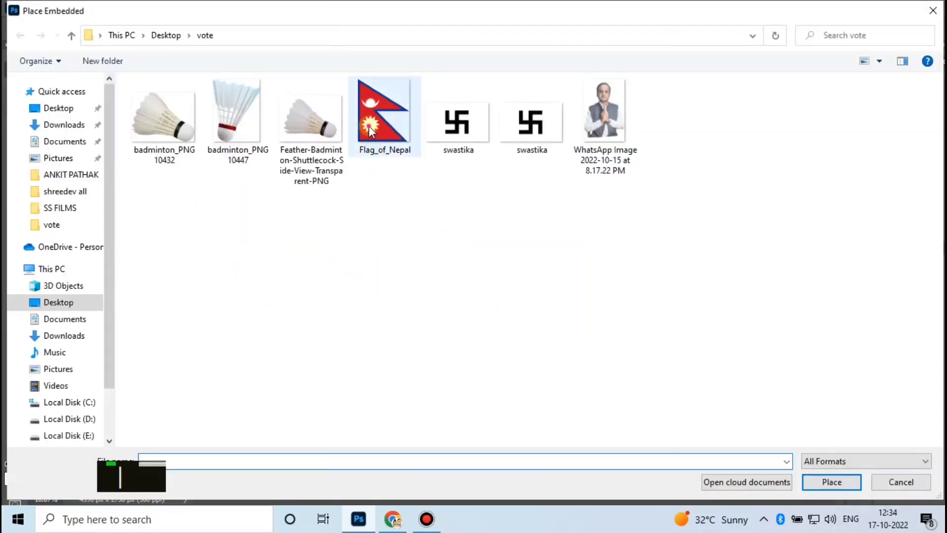
double_click(387, 138)
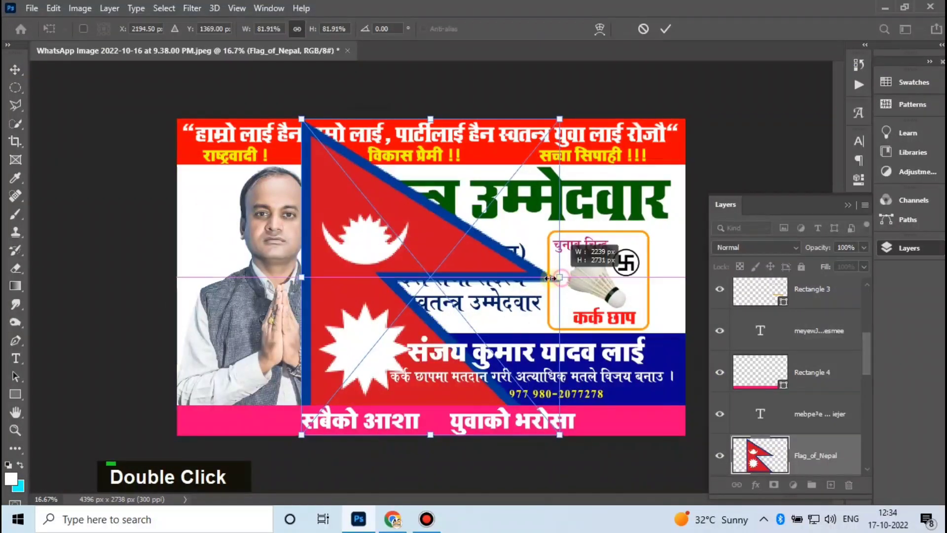
Scale the flag to about 17% and position it beside the portrait's head, near the poster's left edge
left_click_drag(635, 291, 217, 251)
left_click_drag(246, 280, 238, 271)
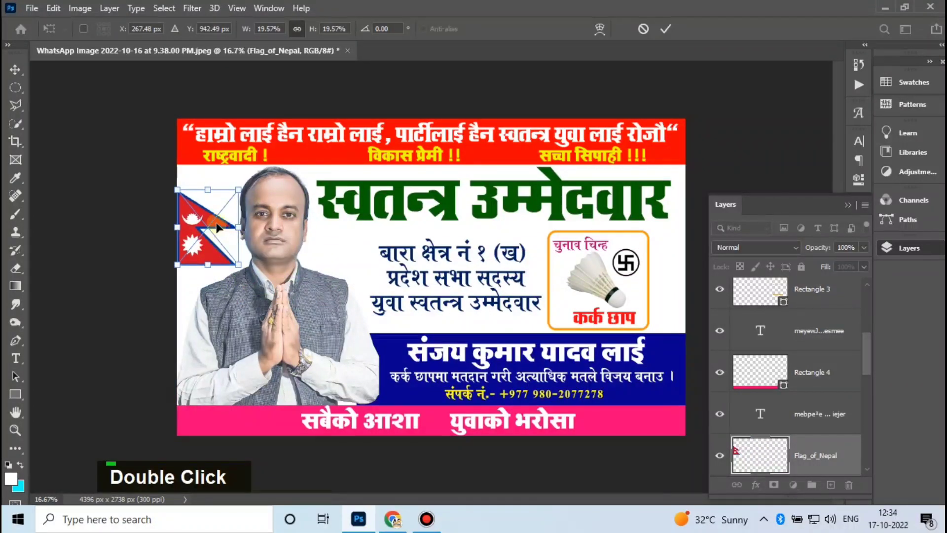
left_click_drag(241, 183, 232, 192)
left_click_drag(206, 229, 209, 232)
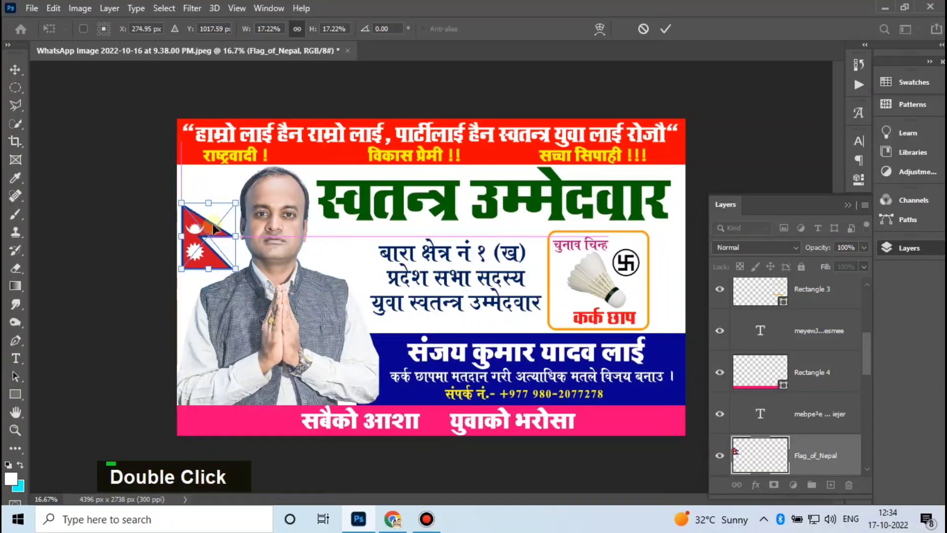
left_click(668, 30)
Fine-tune the flag's horizontal position with small nudges, bringing it slightly closer to the portrait
key("Left")
key("Left")
key("Left")
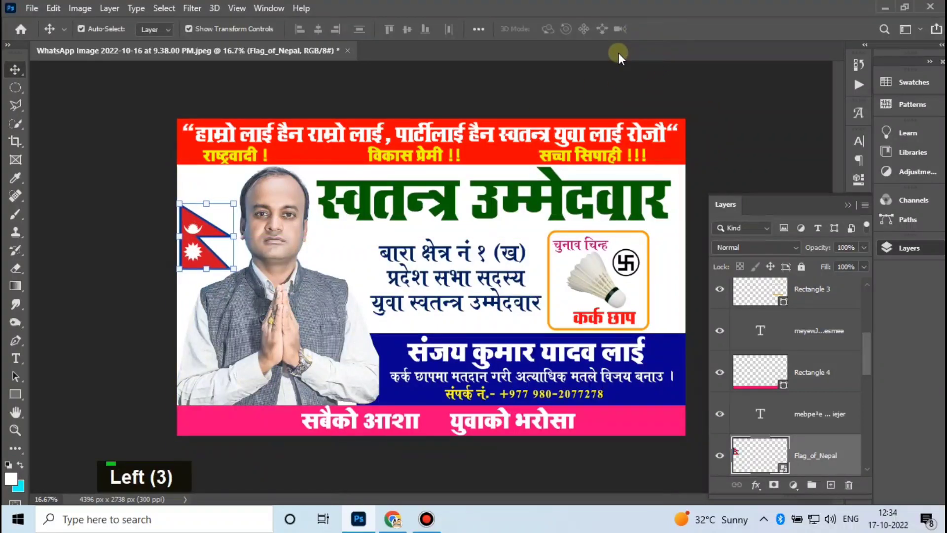
key("Right")
key("Right")
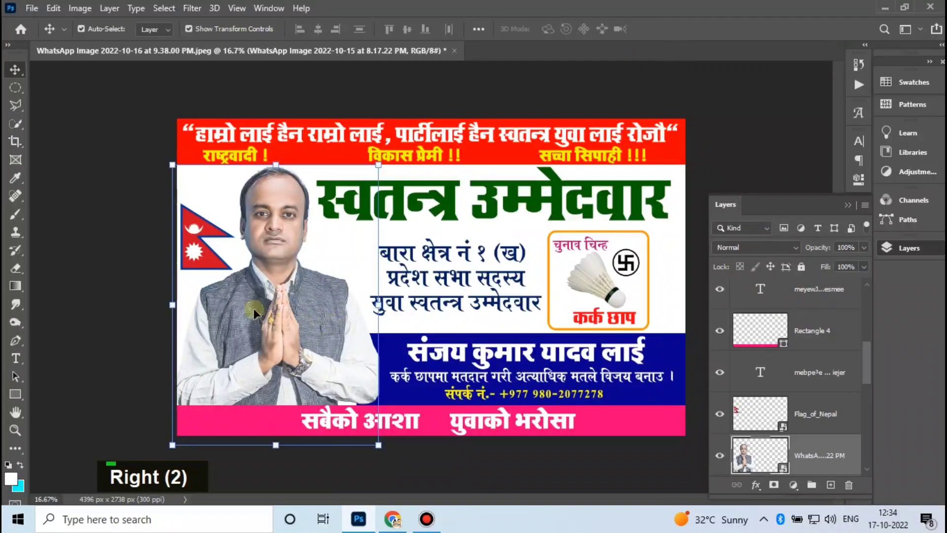
left_click(207, 260)
key("Right")
key("Right")
key("Right")
key("Right")
key("Right")
key("Right")
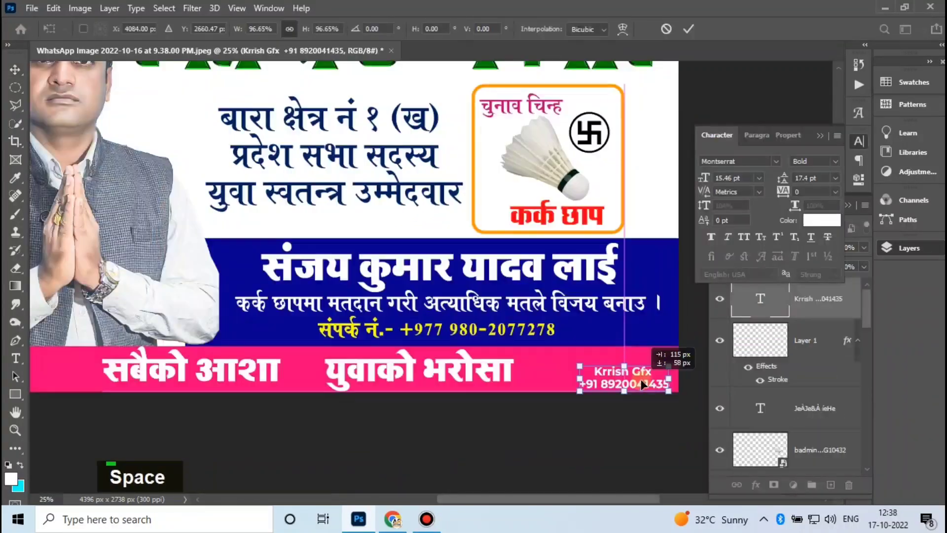
Position the small white designer credit text at the right end of the pink band and apply its transform
left_click_drag(647, 379, 635, 377)
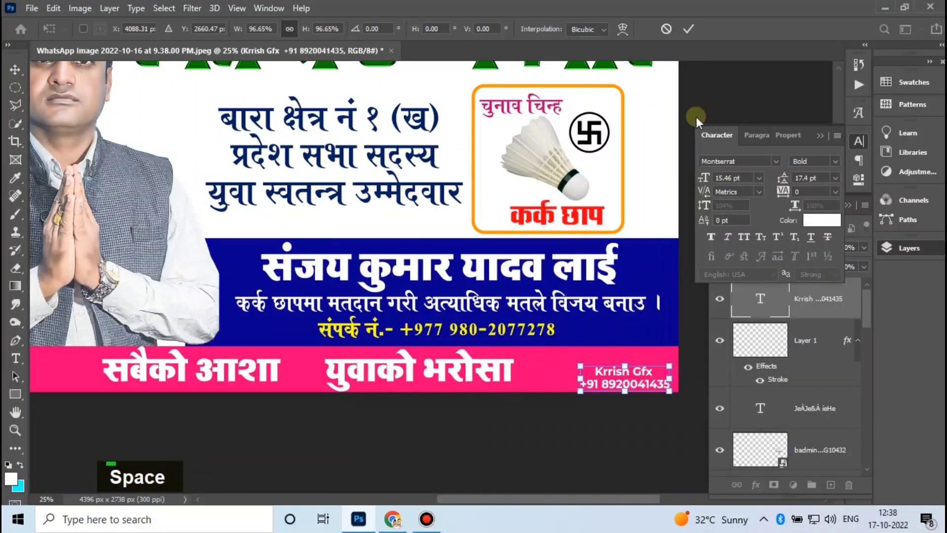
left_click(688, 38)
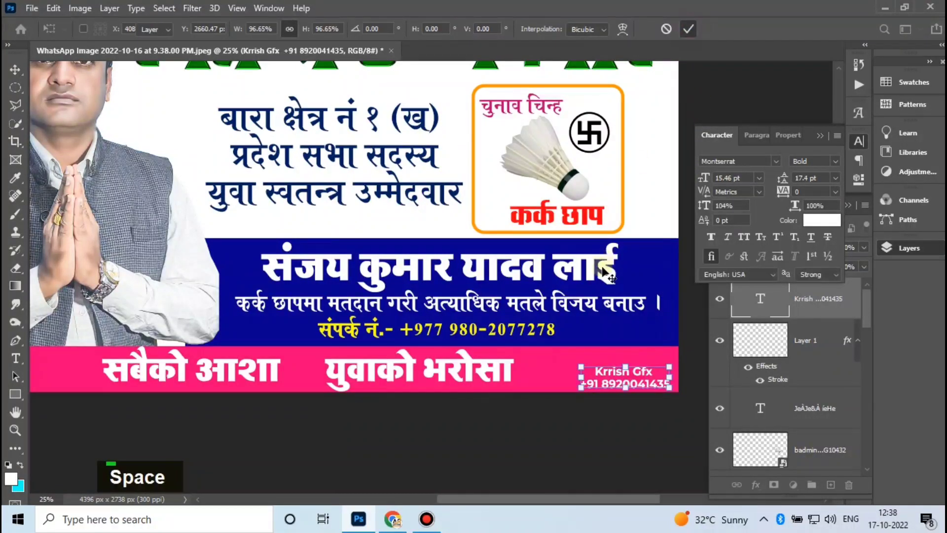
left_click(639, 344)
left_click(638, 384)
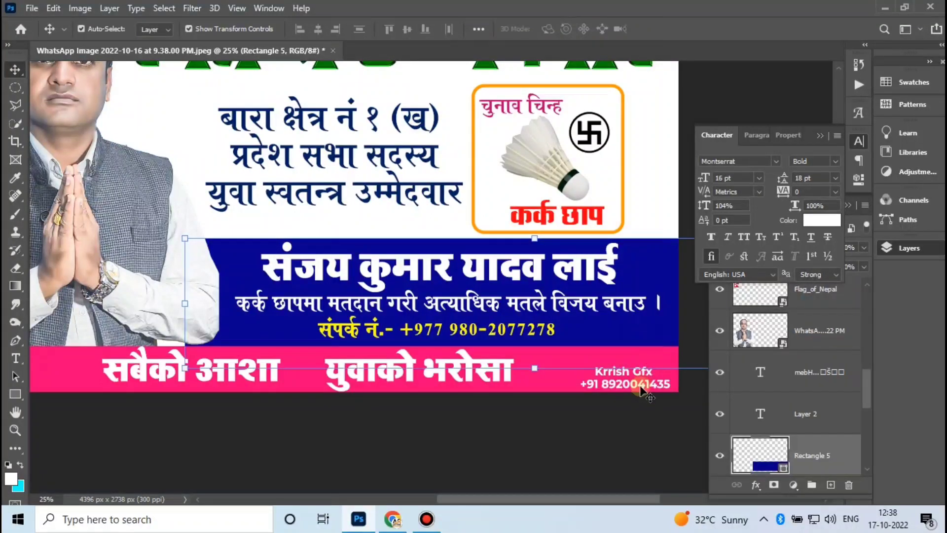
key("ctrl+t")
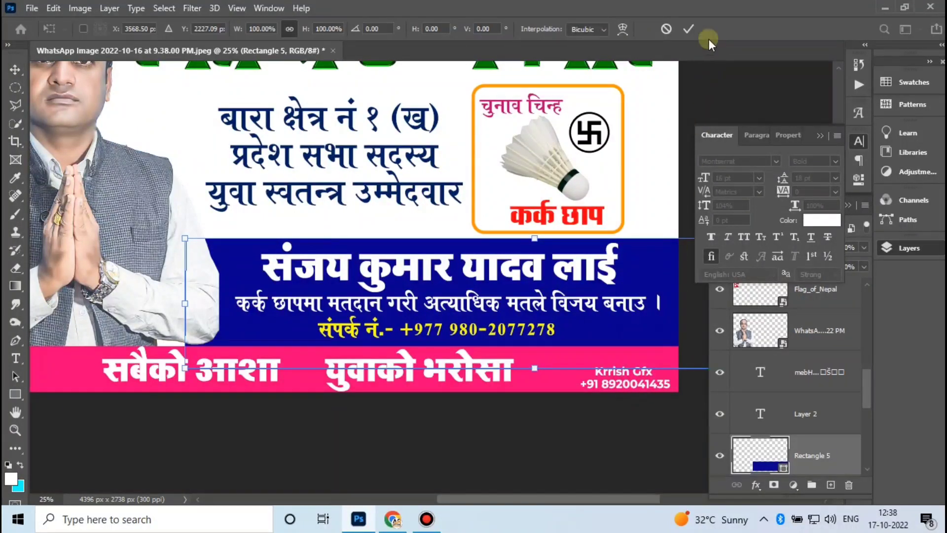
left_click(690, 28)
left_click(646, 357)
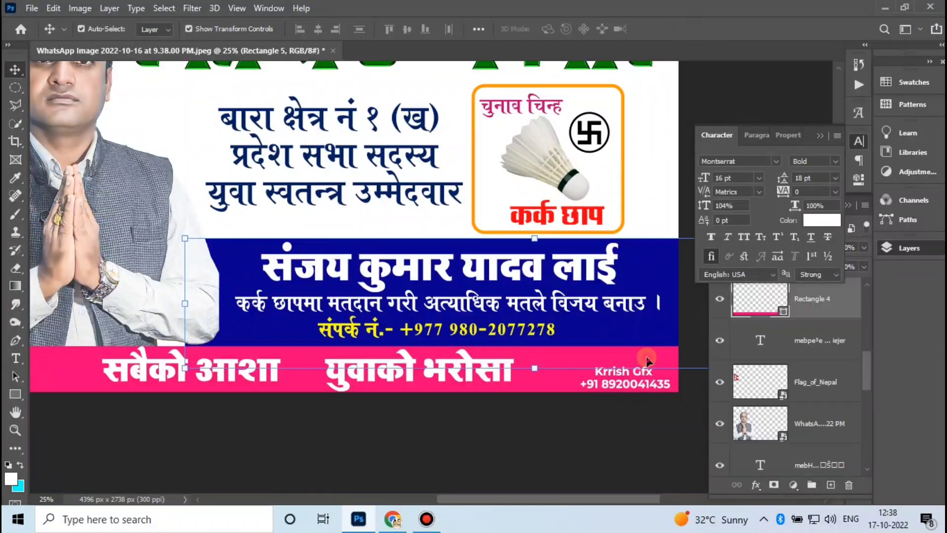
Re-enter the space after the country code in the designer credit's phone number
left_click(618, 387)
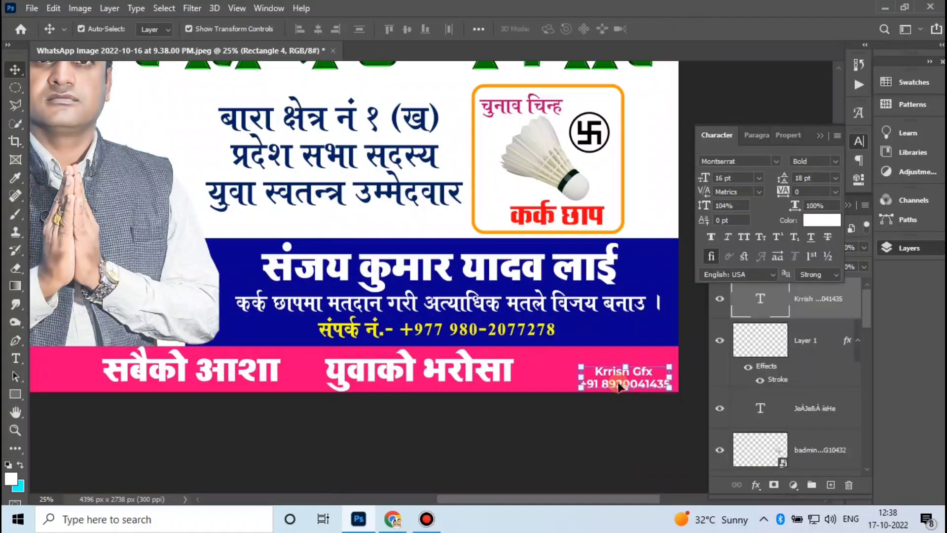
double_click(603, 387)
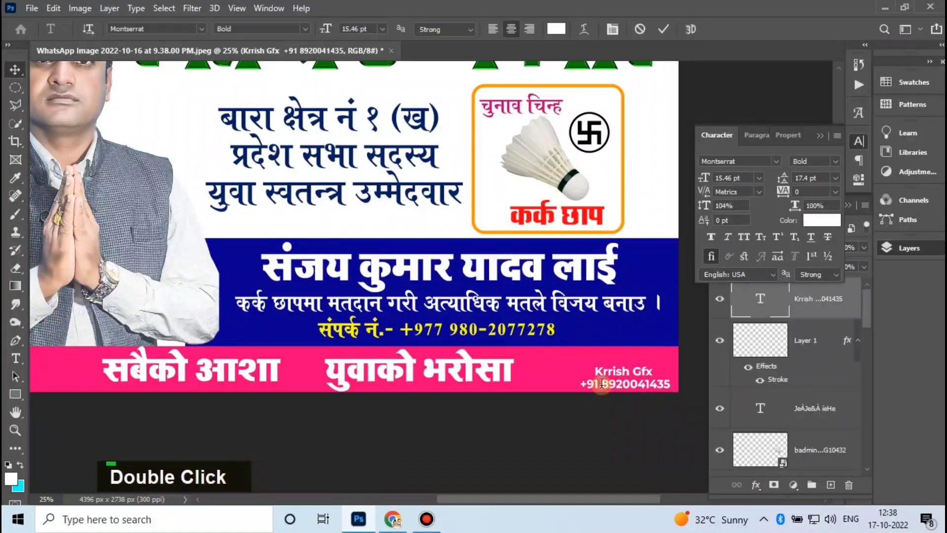
left_click(601, 383)
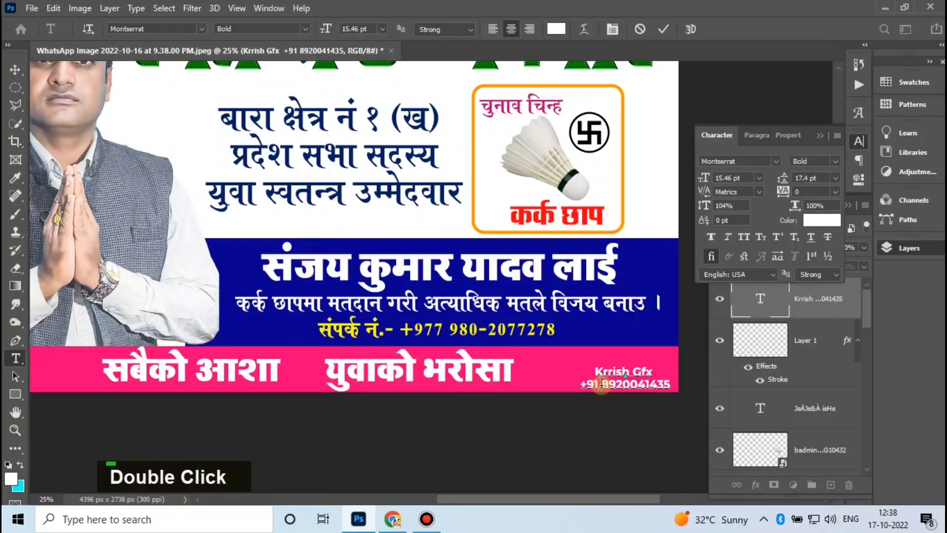
key("BackSpace")
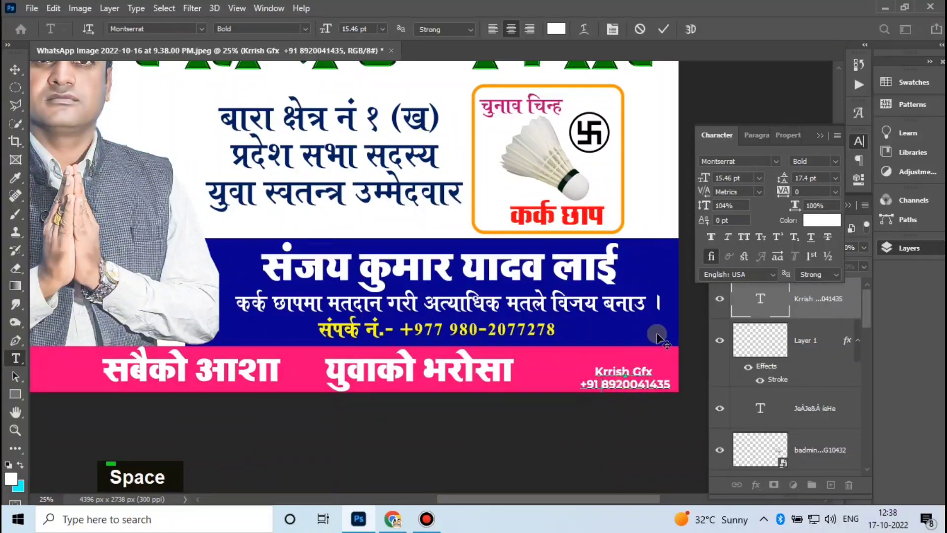
left_click(662, 28)
Move the designer credit slightly closer to the pink band's lower-right corner
key("v")
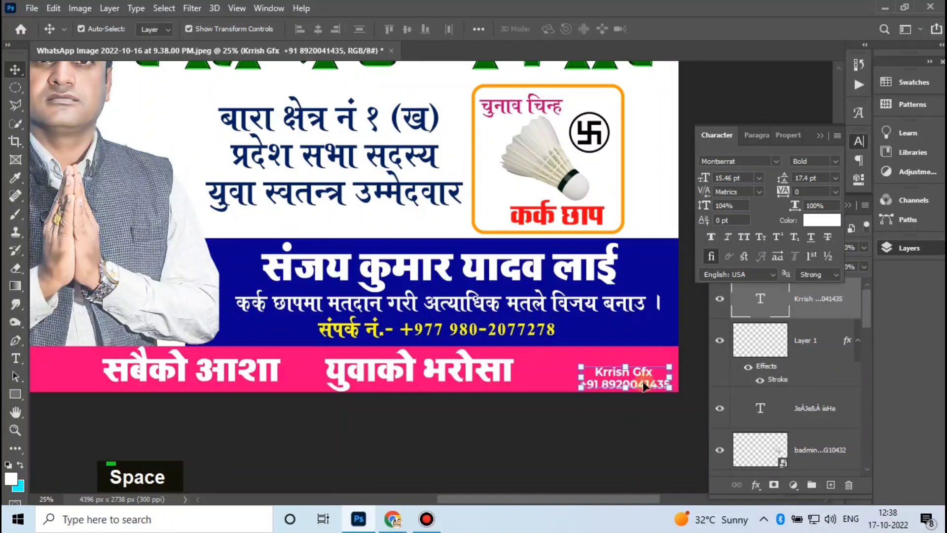
left_click_drag(639, 379, 642, 382)
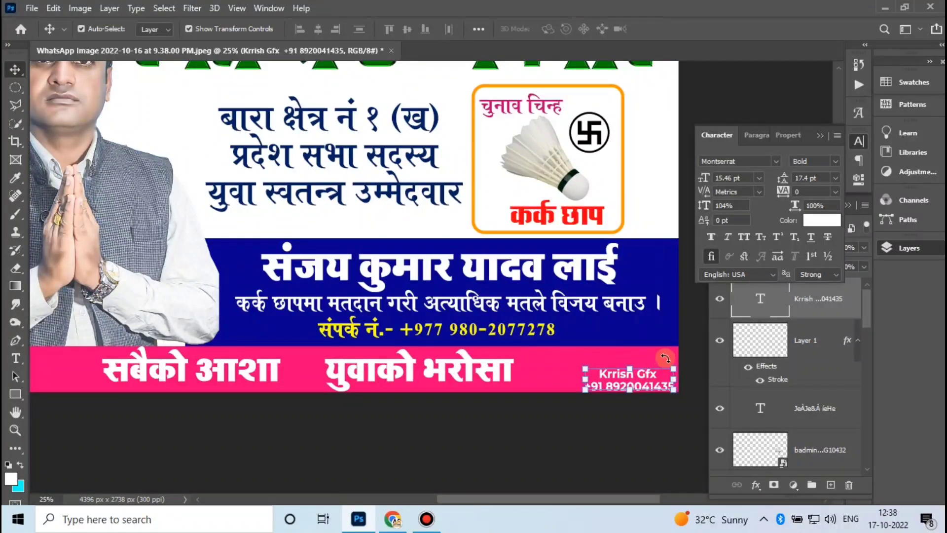
Nudge the designer credit slightly left, away from the pink band's right edge
key("Left")
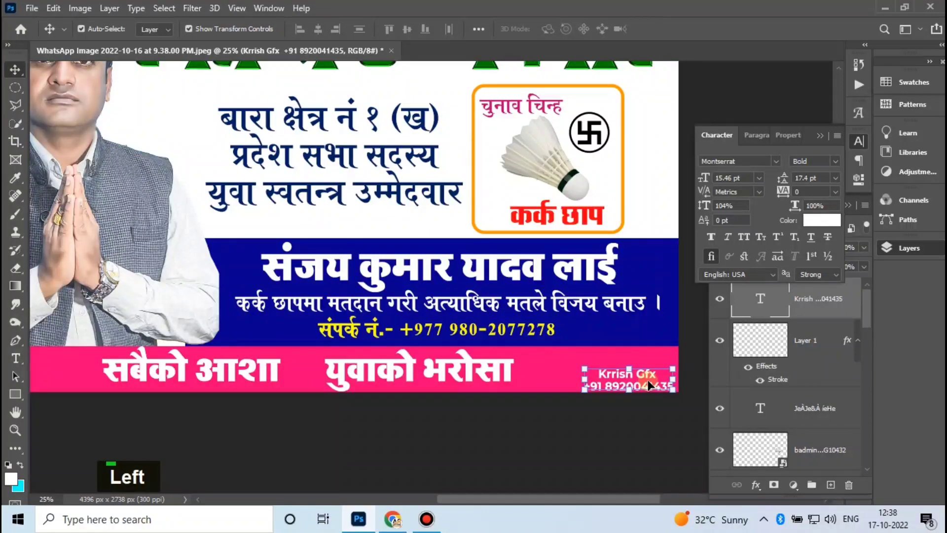
Recolour only the words "युवाको भरोसा" in the pink band's slogan to yellow #f6ff00
left_click(435, 363)
double_click(326, 371)
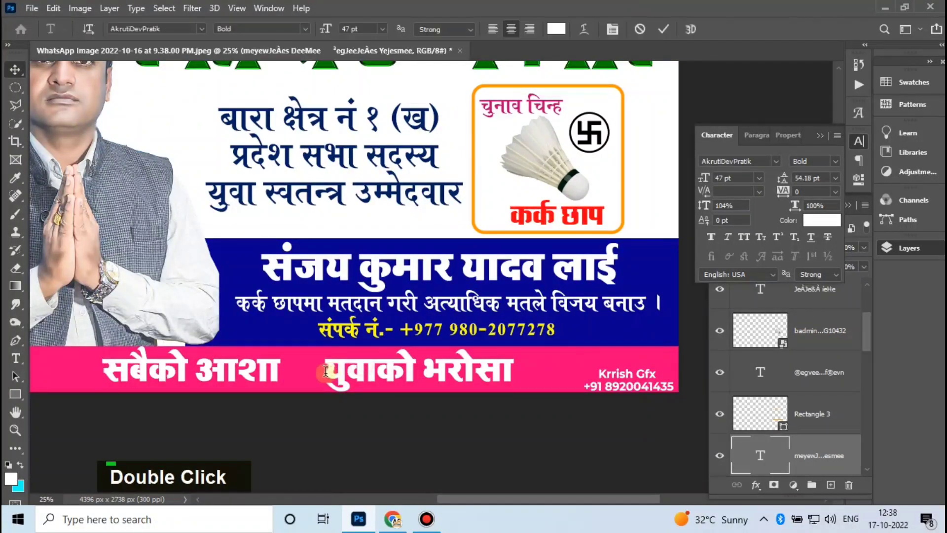
left_click_drag(325, 371, 574, 365)
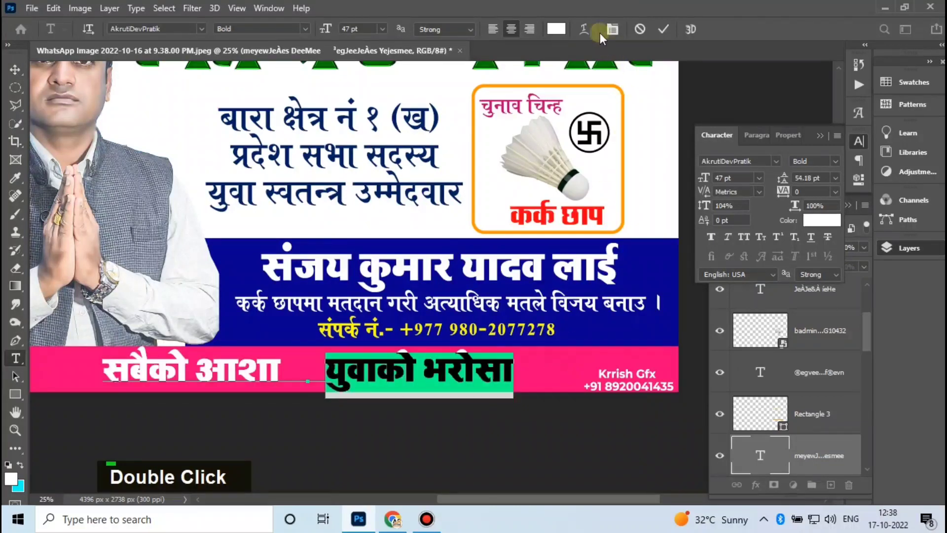
left_click(556, 29)
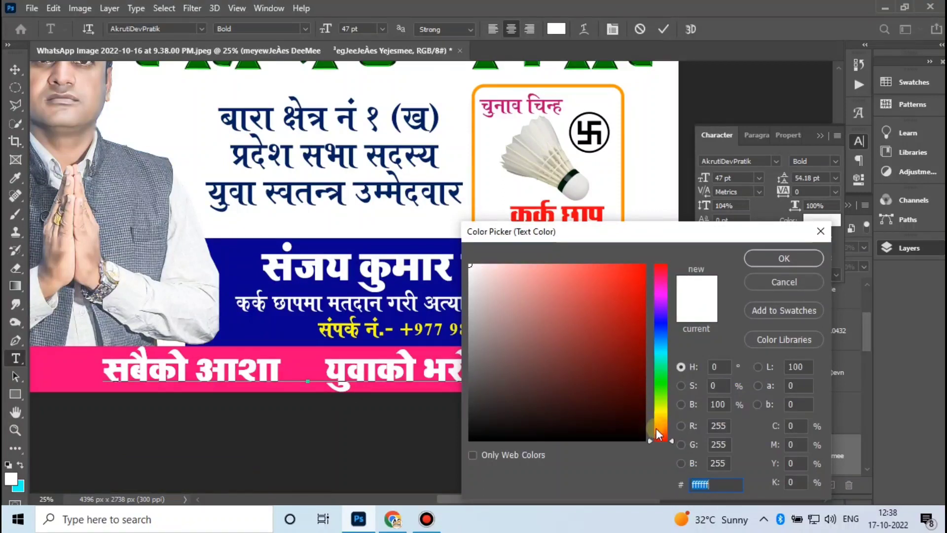
left_click(662, 410)
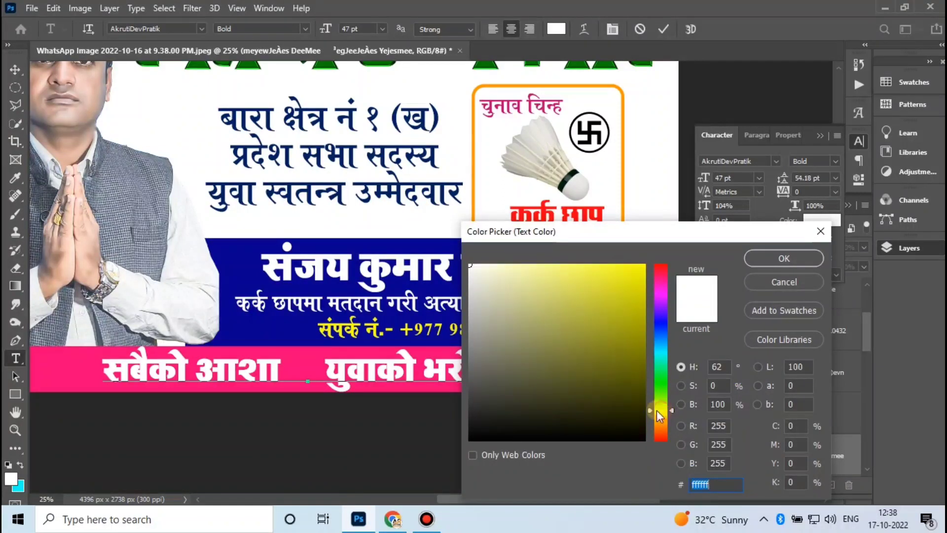
double_click(589, 360)
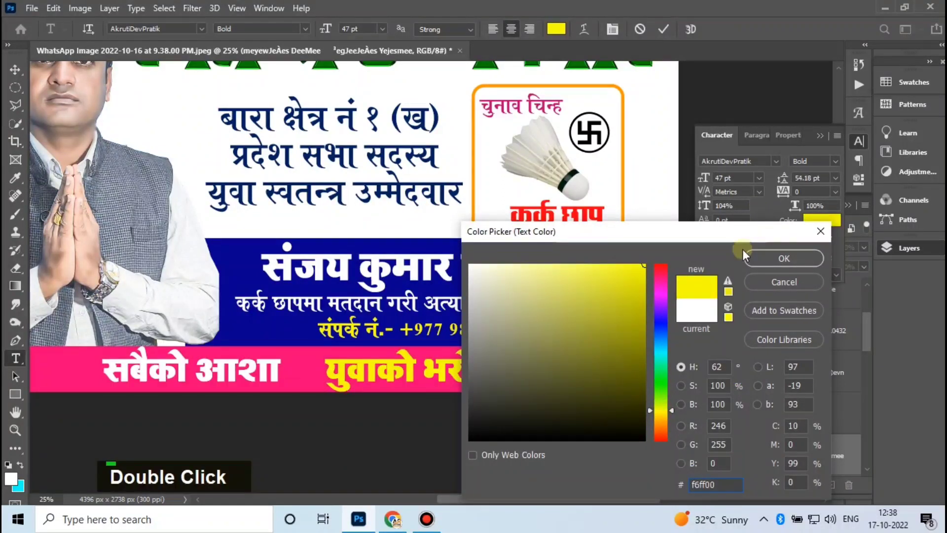
left_click(774, 257)
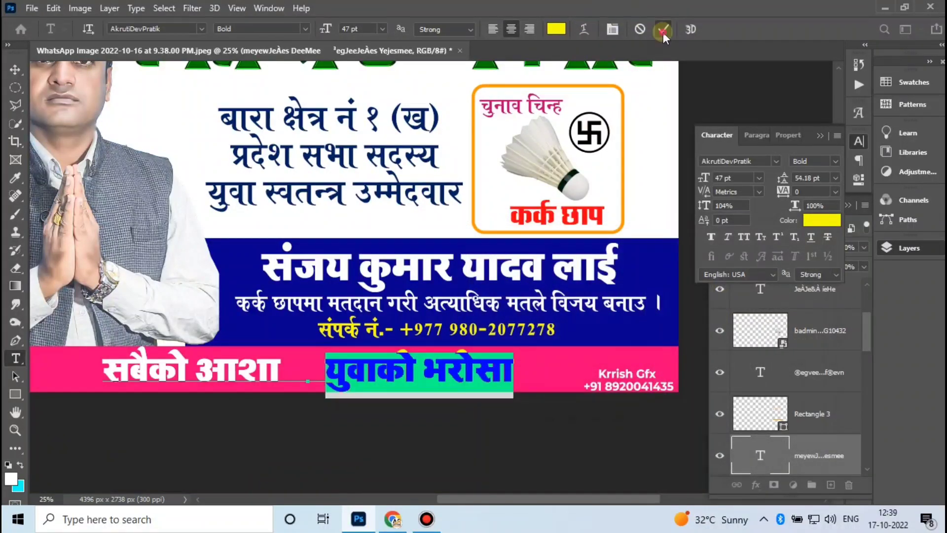